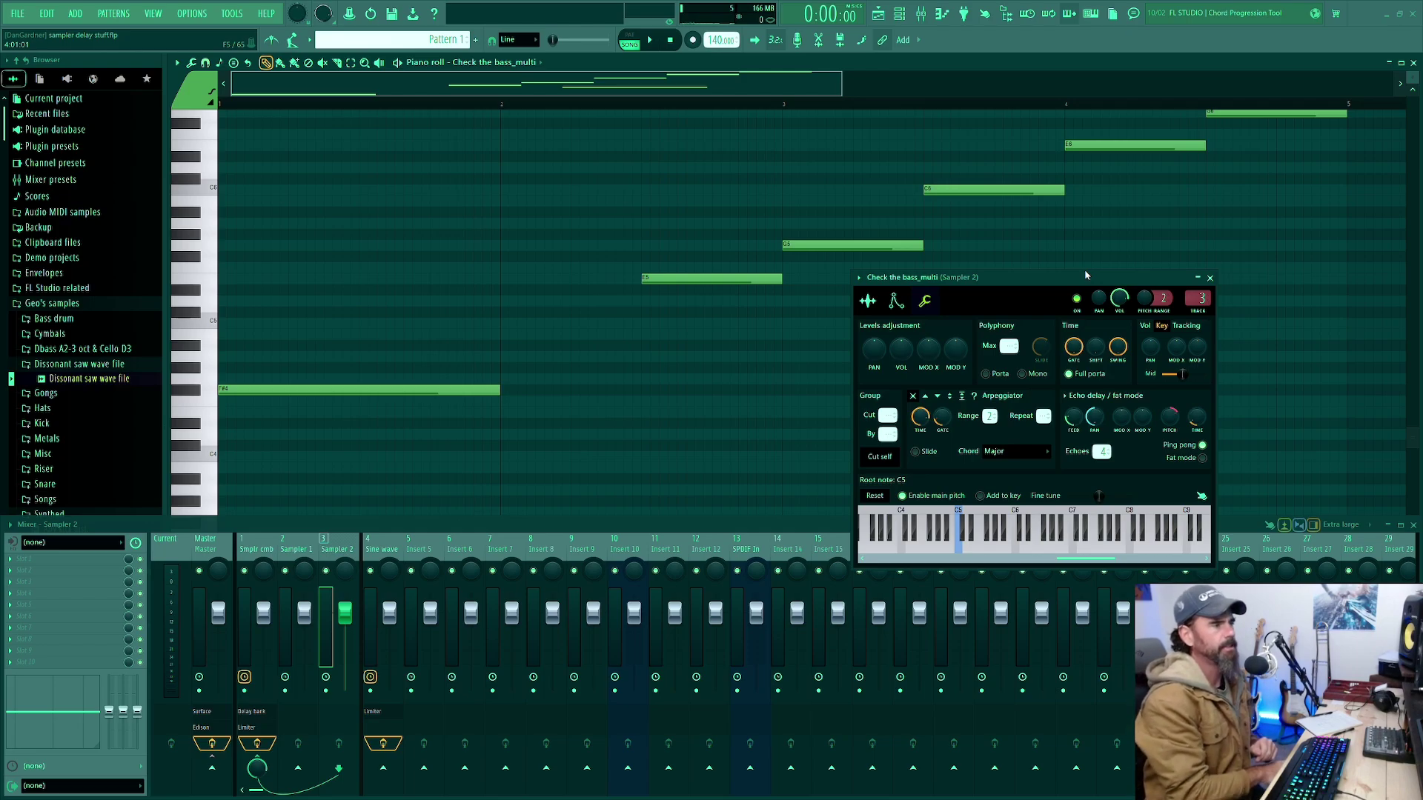
Audition the Check the bass_multi sampler with test notes and reposition its window over the piano roll.
key(g)
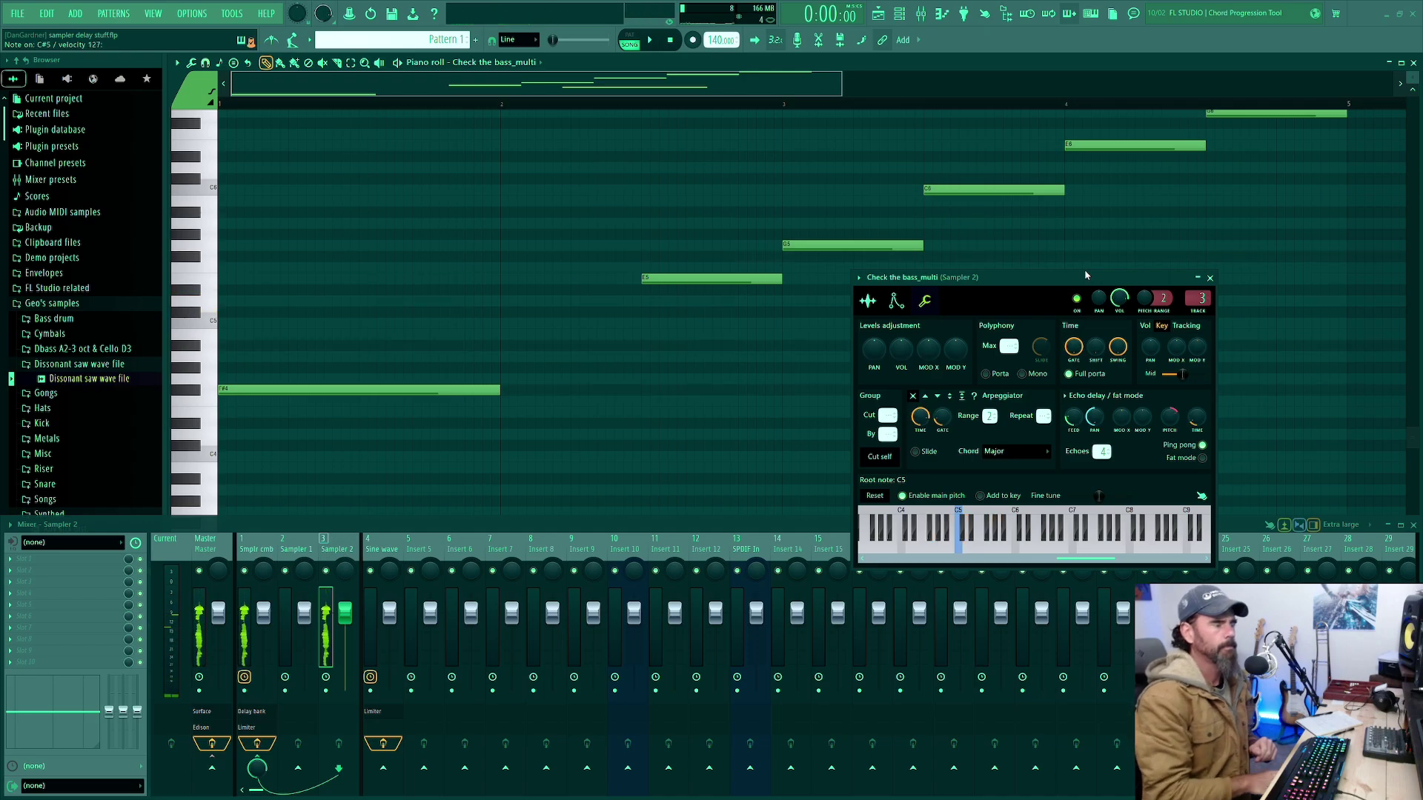
key(2)
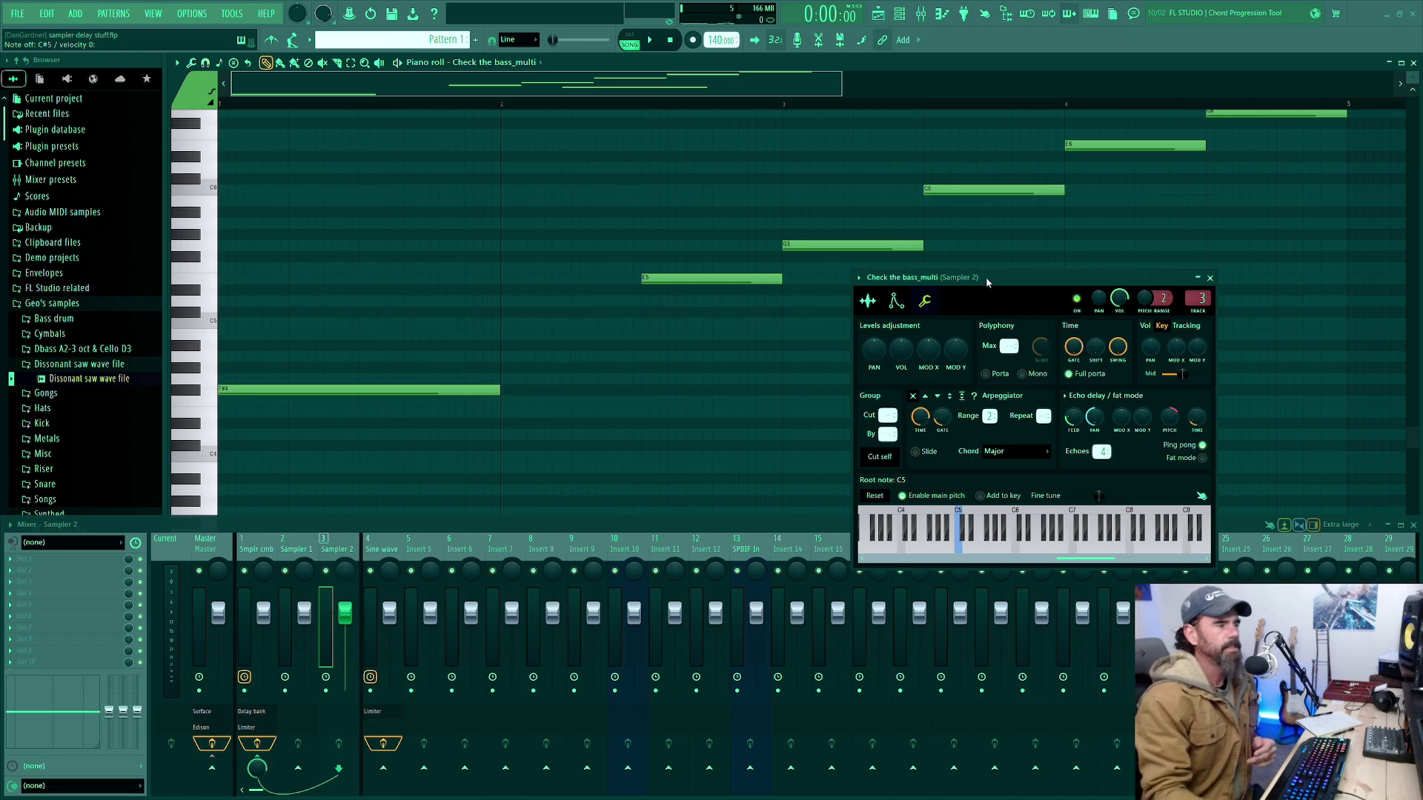
drag(986, 278, 889, 245)
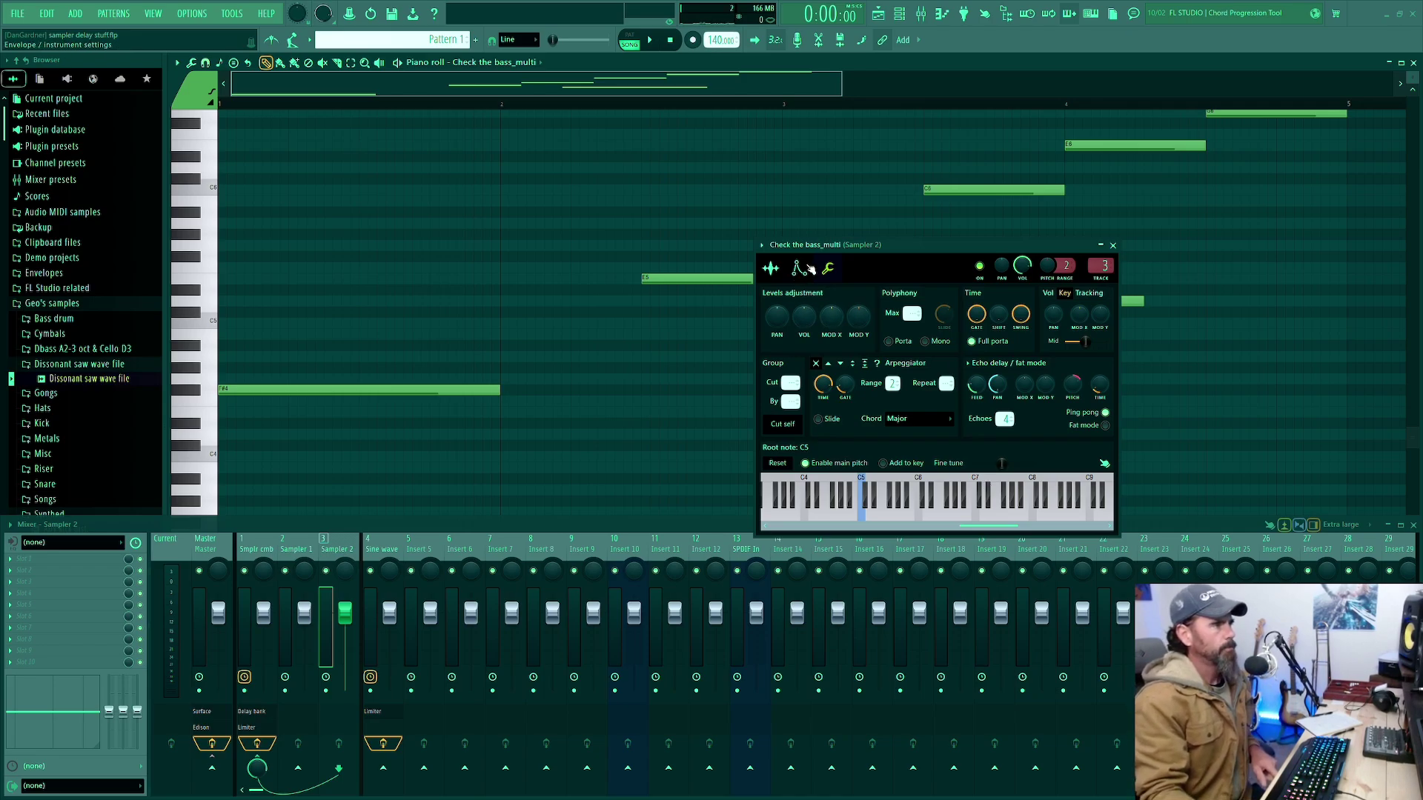
Disable the sampler's volume envelope, audition the sample without it, and re-enable the envelope.
click(770, 268)
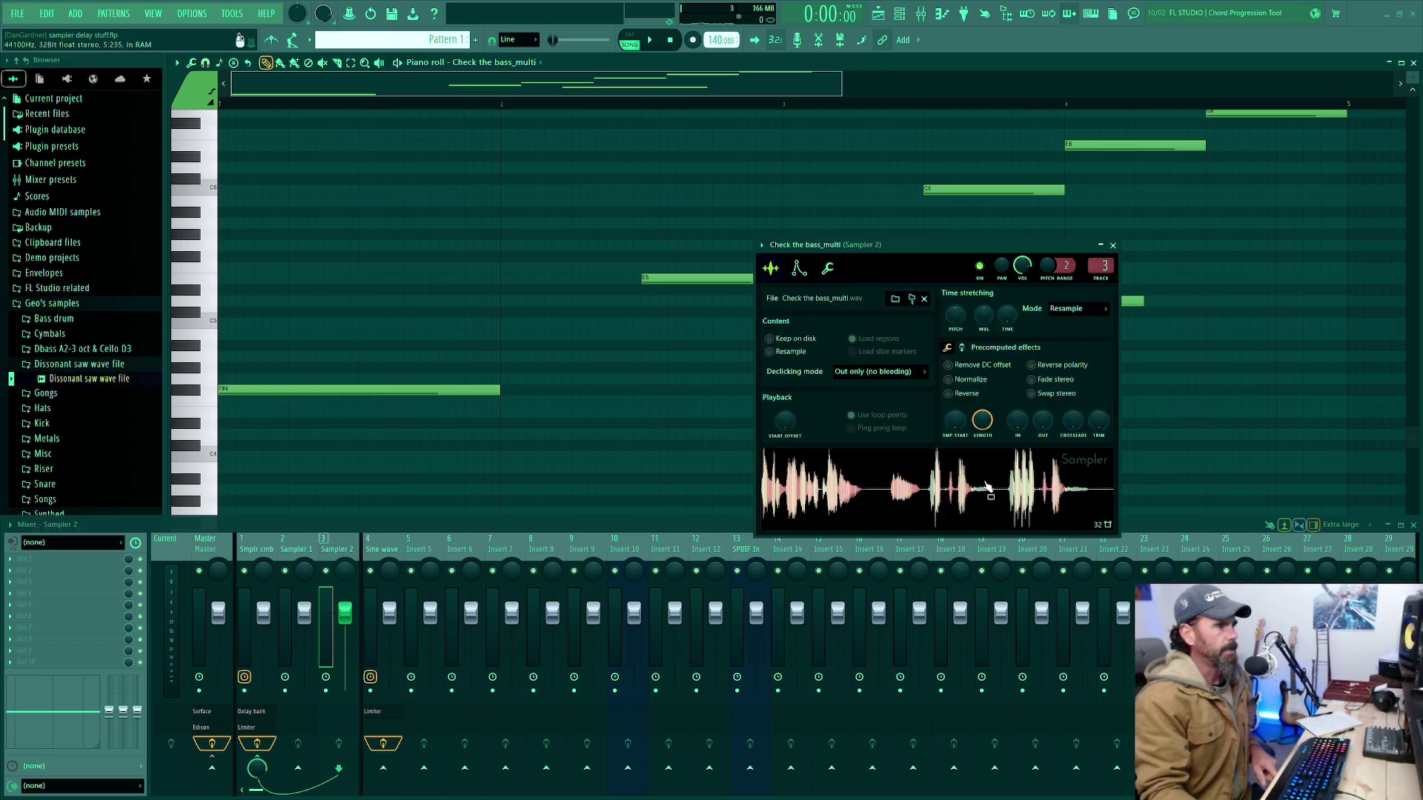
click(798, 269)
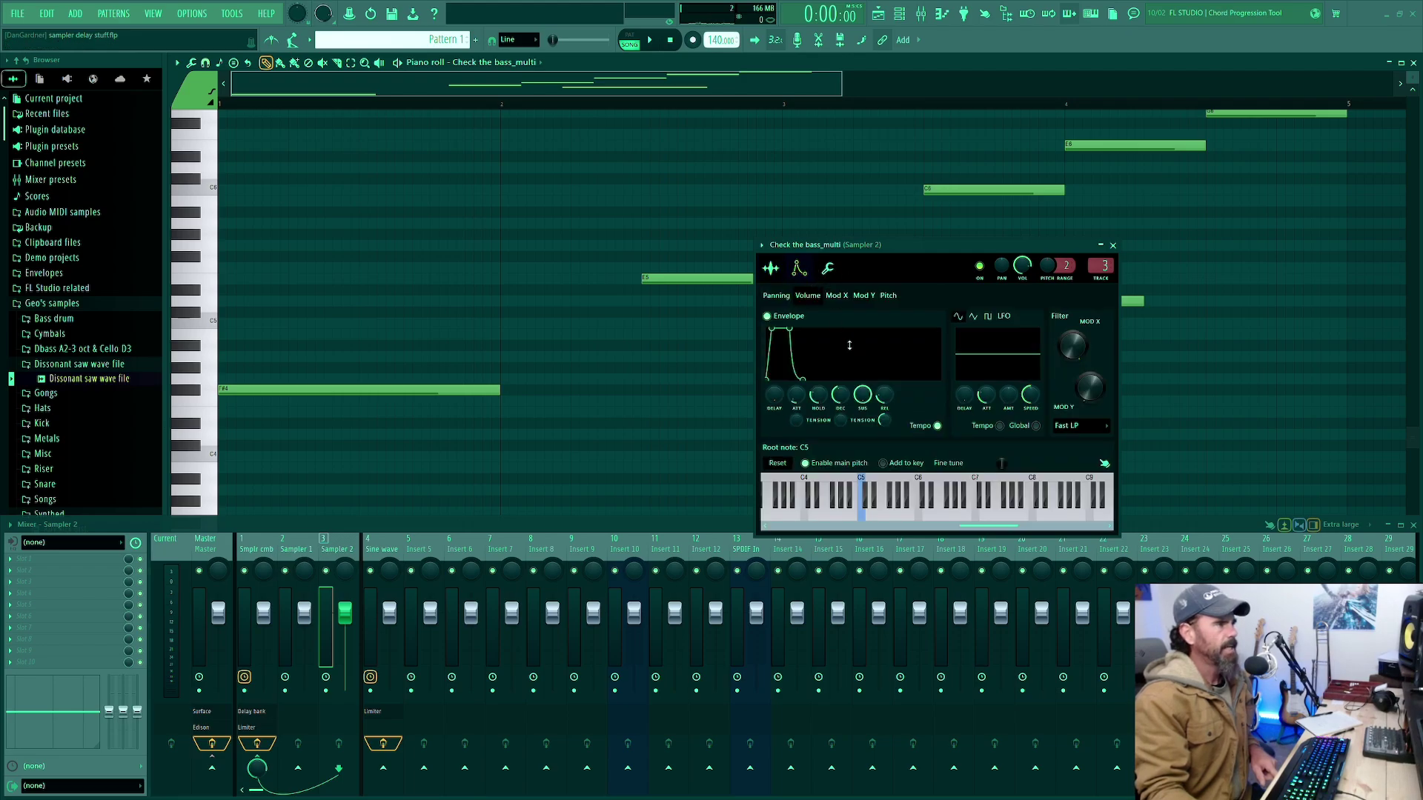
click(767, 315)
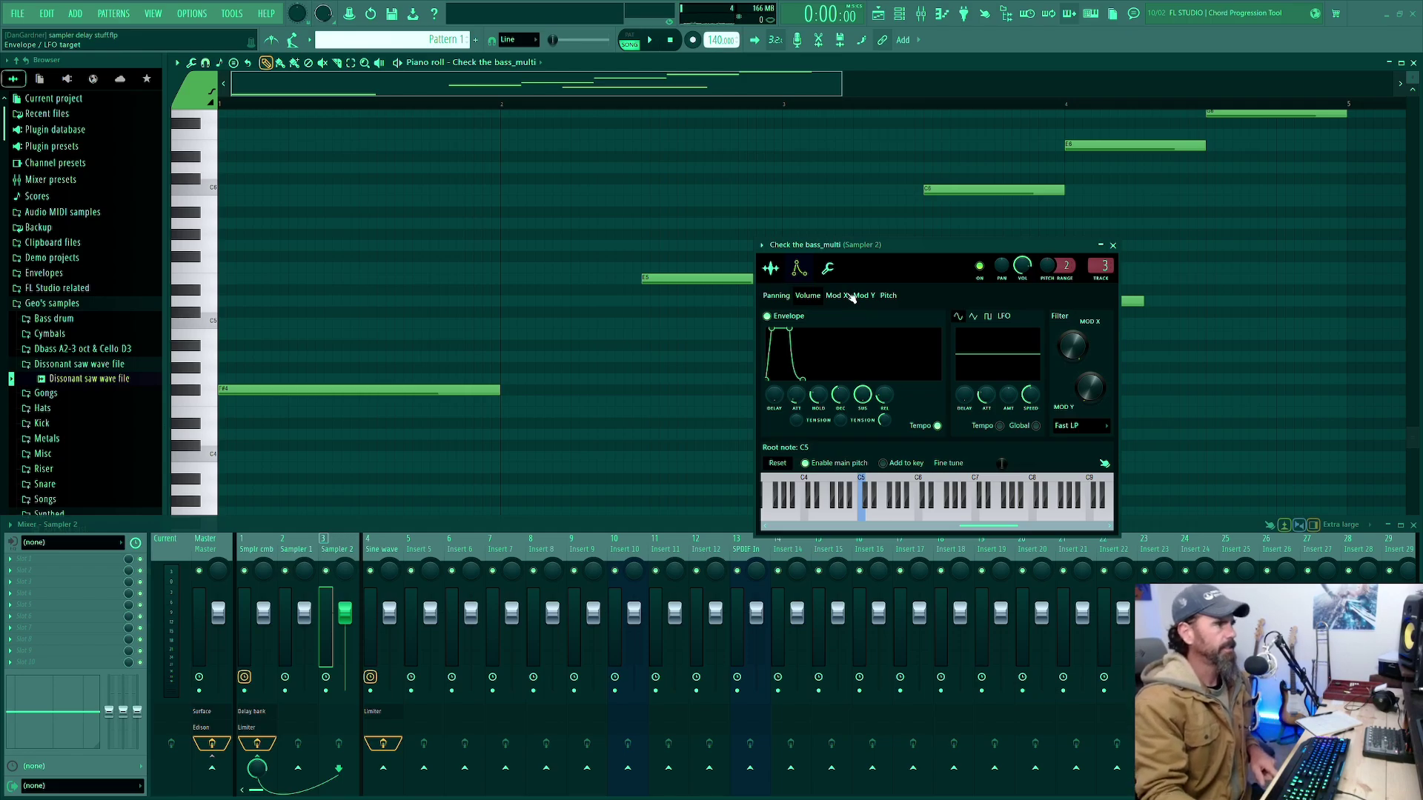
key(g)
key(g)
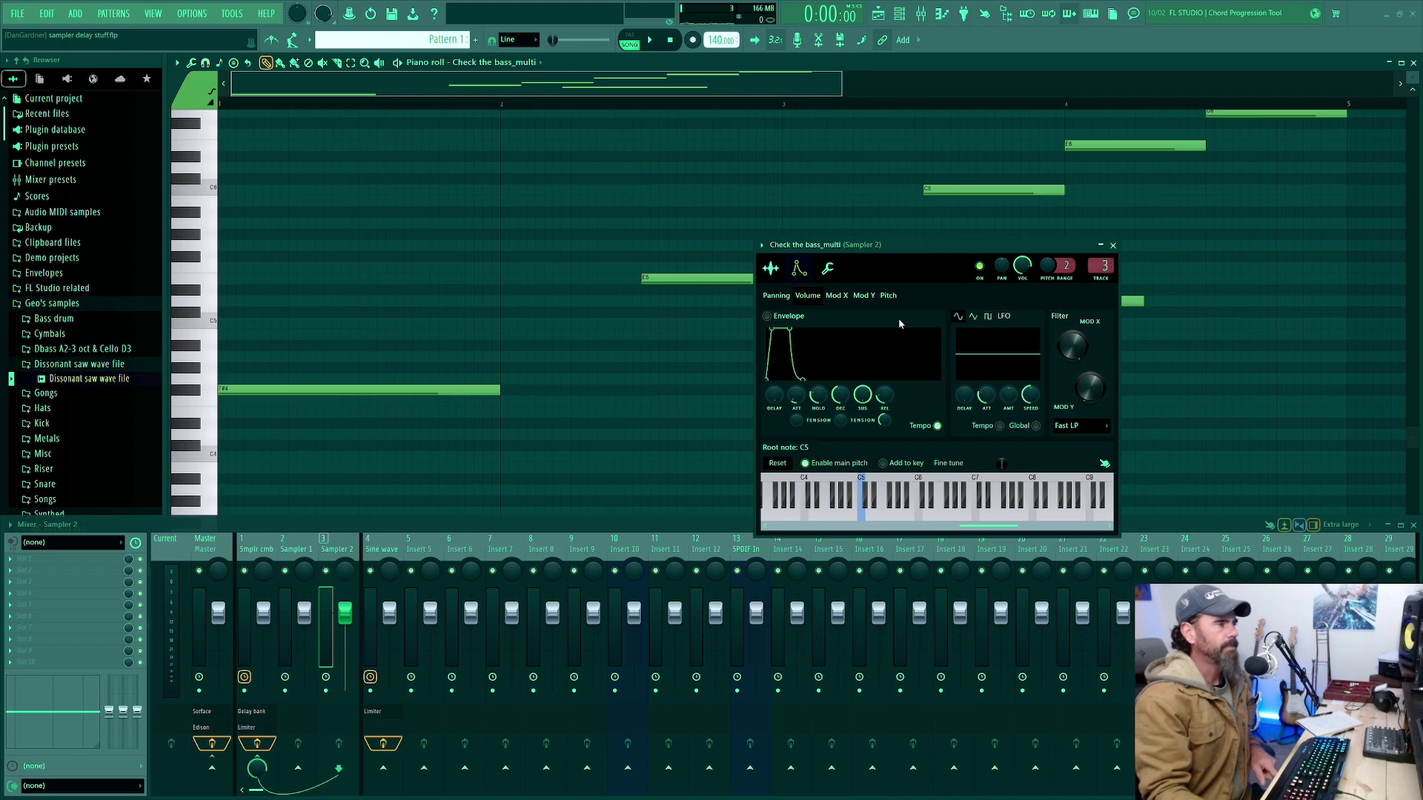
key(g)
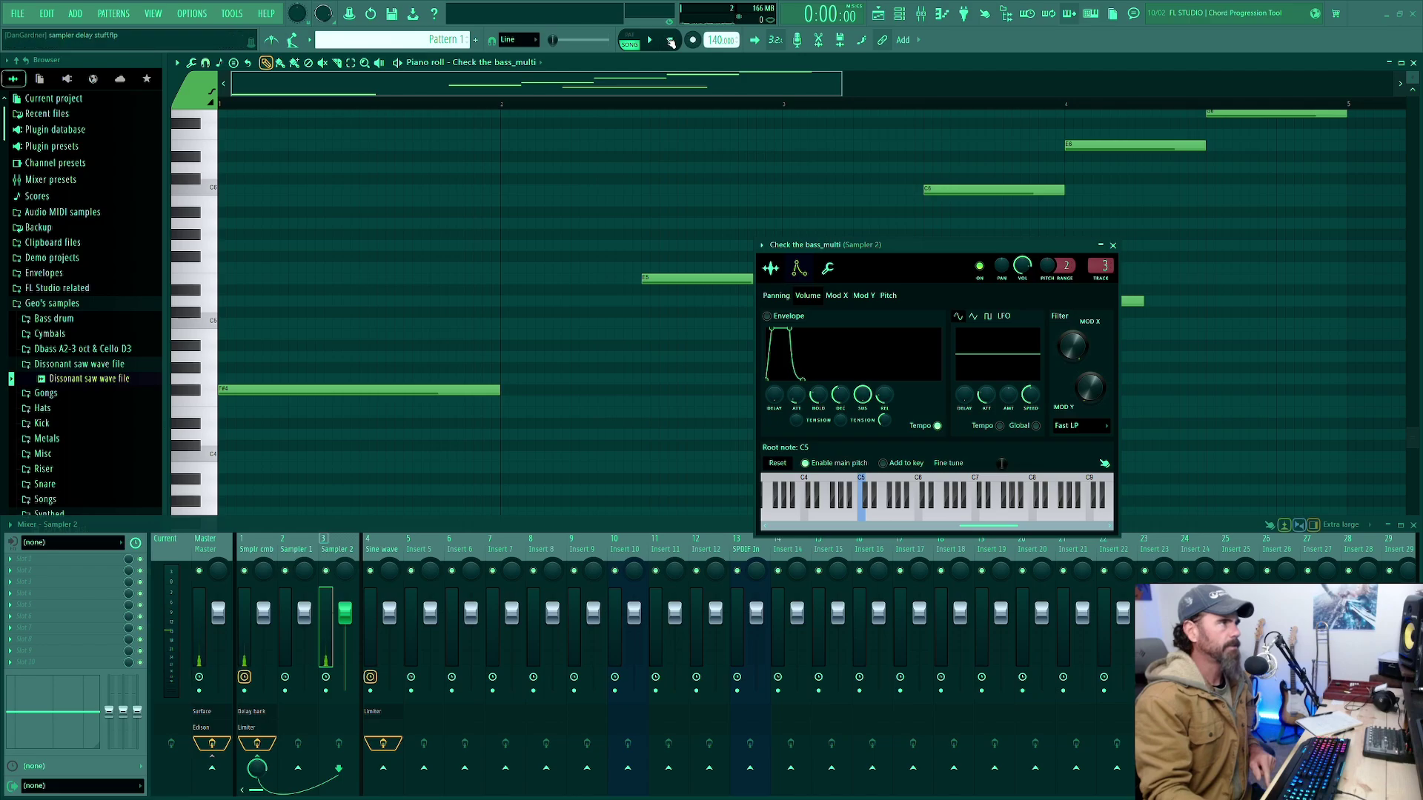
click(768, 316)
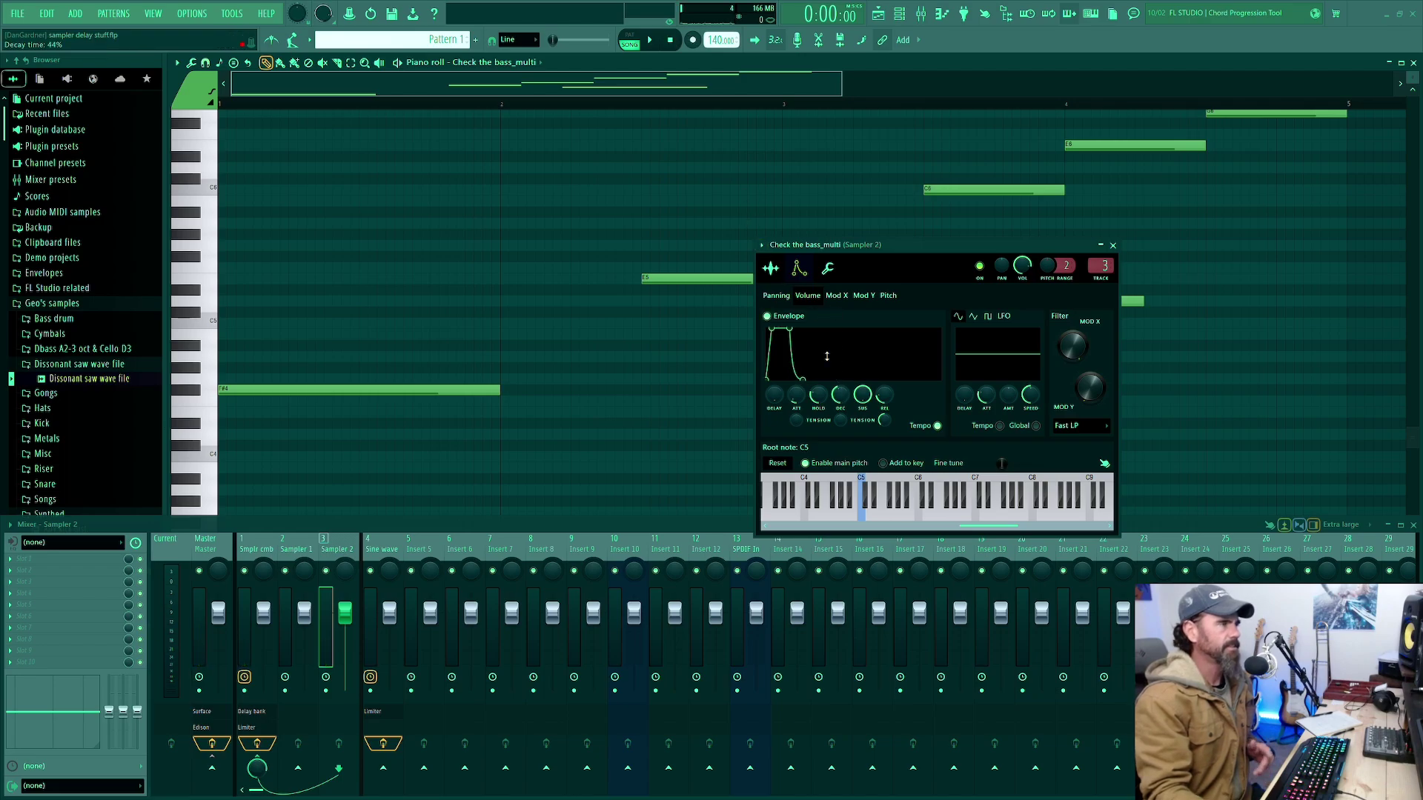
Review the sampler's Panning, Mod X, Mod Y, Pitch and Volume modulation settings, and return to the miscellaneous functions page.
click(776, 296)
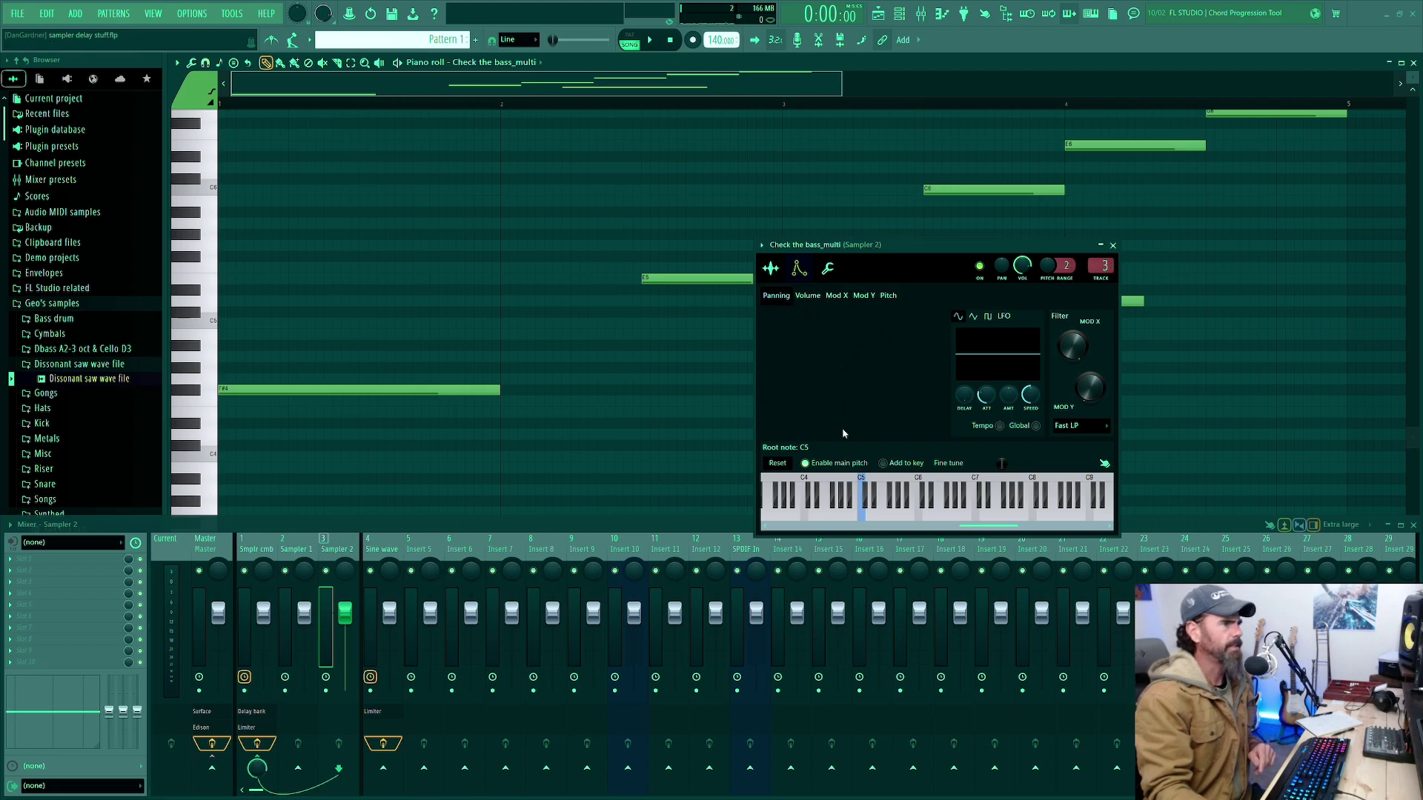
click(836, 296)
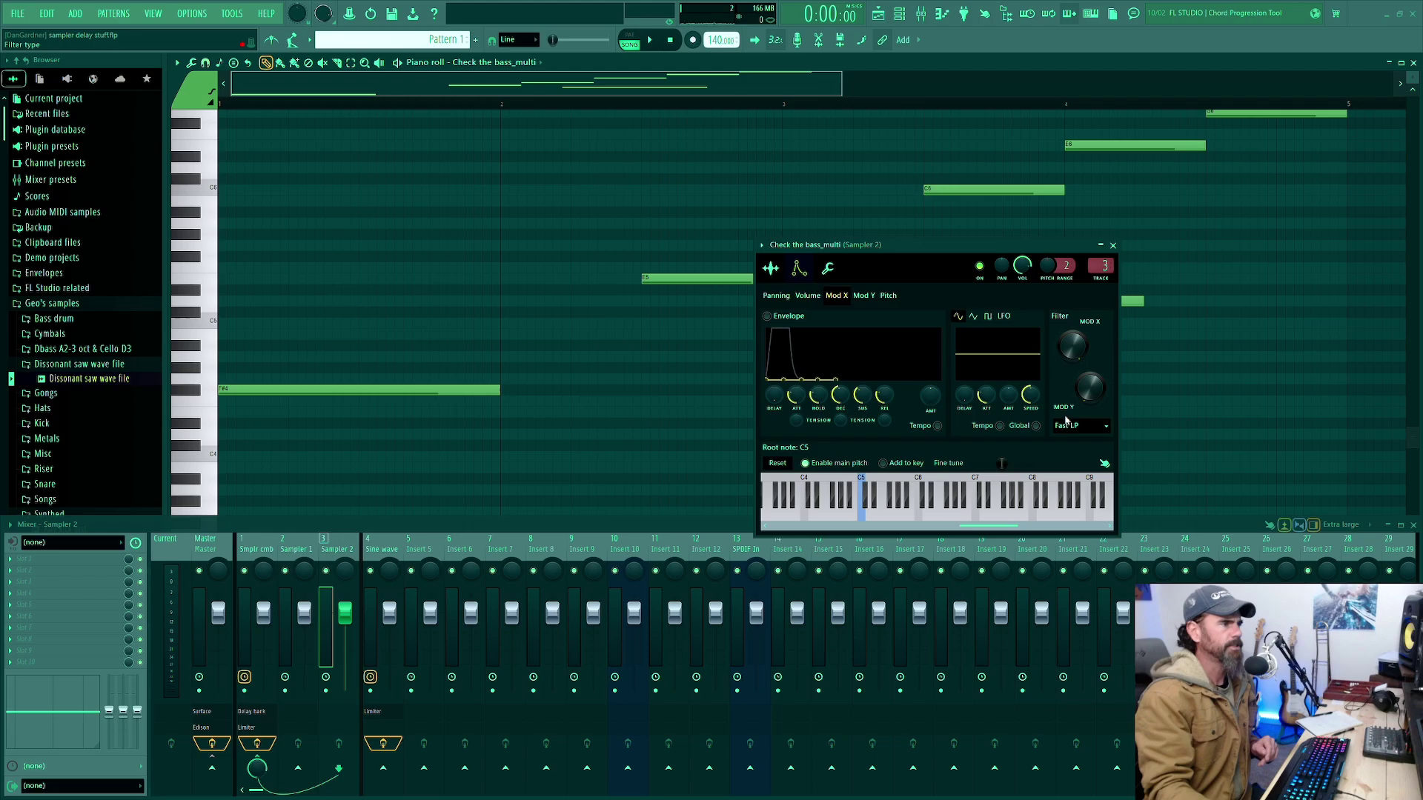
click(864, 294)
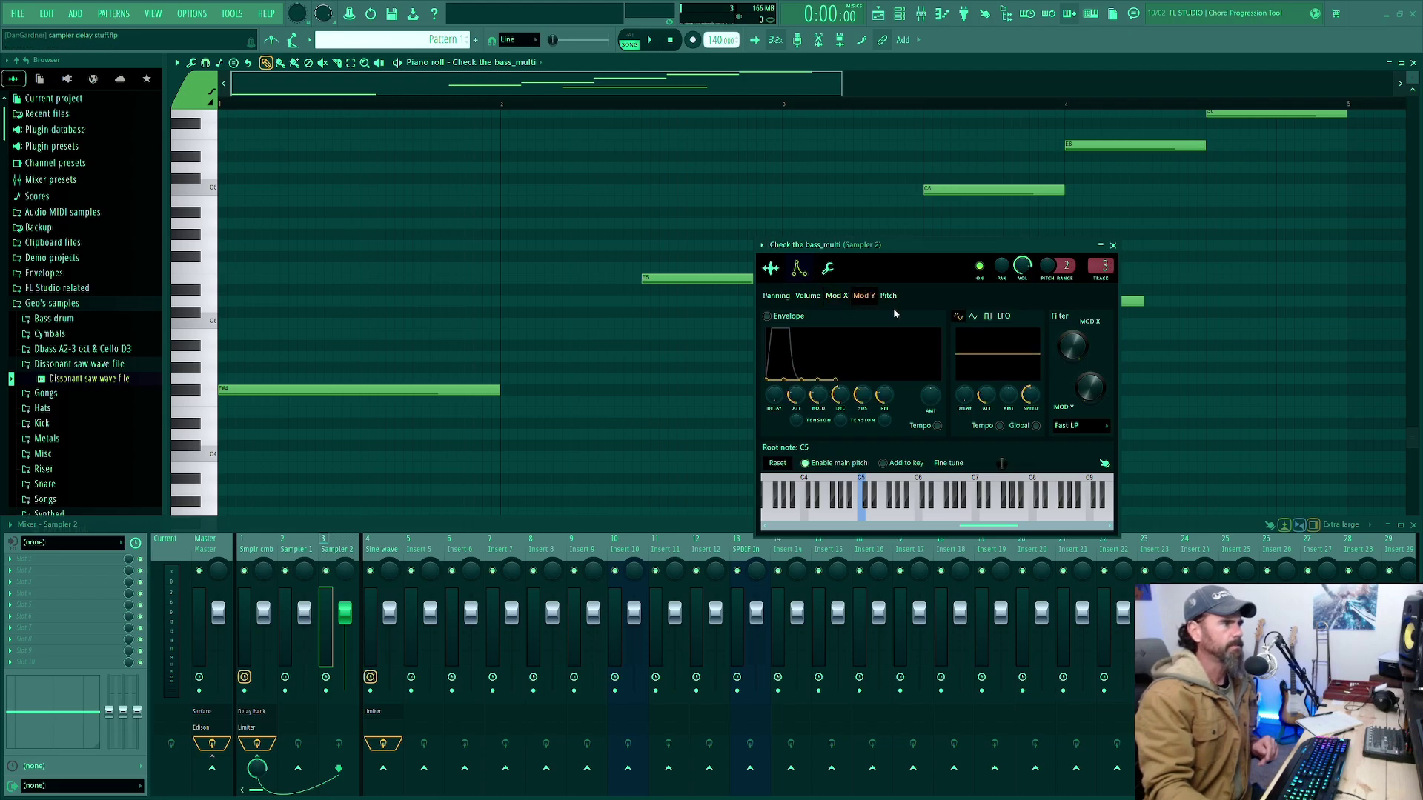
click(888, 295)
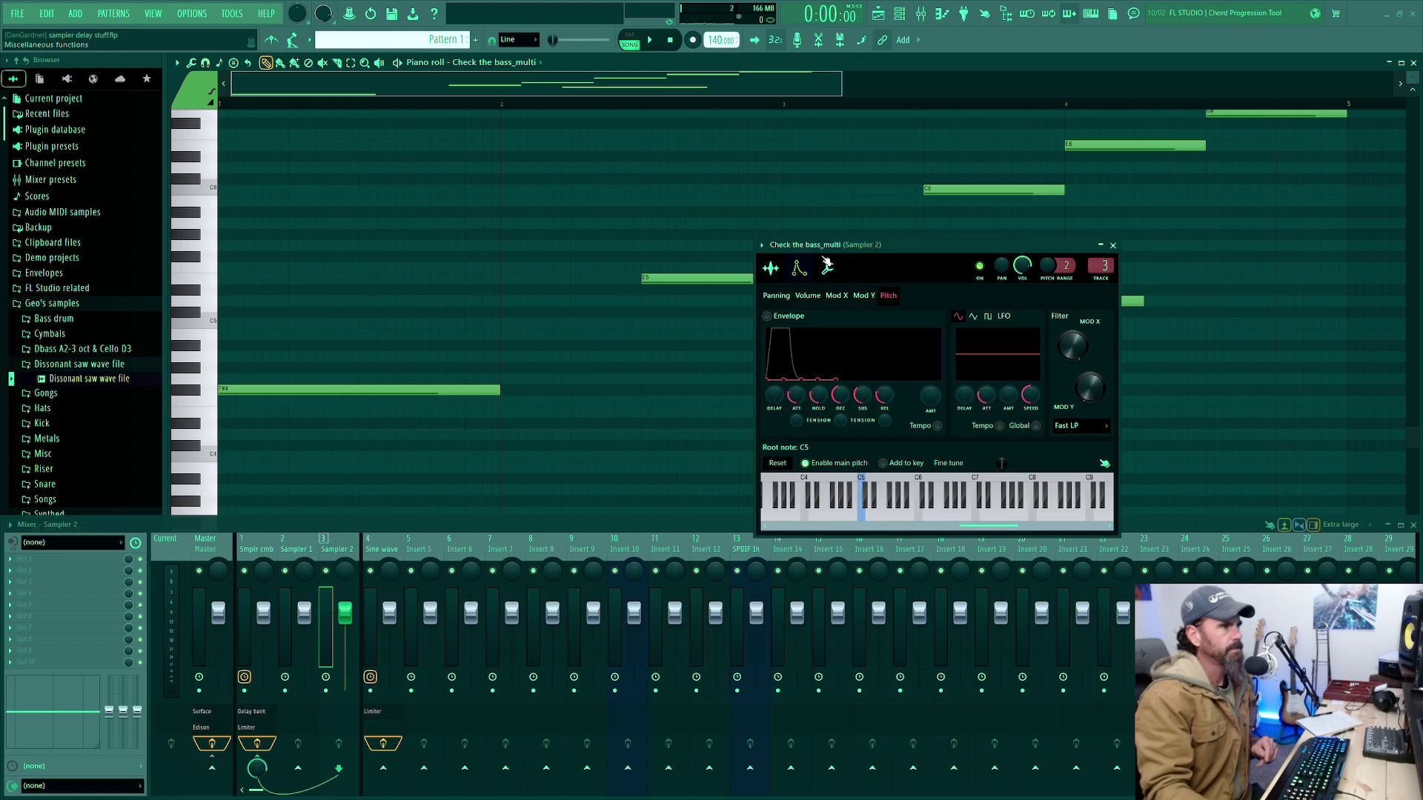
click(808, 295)
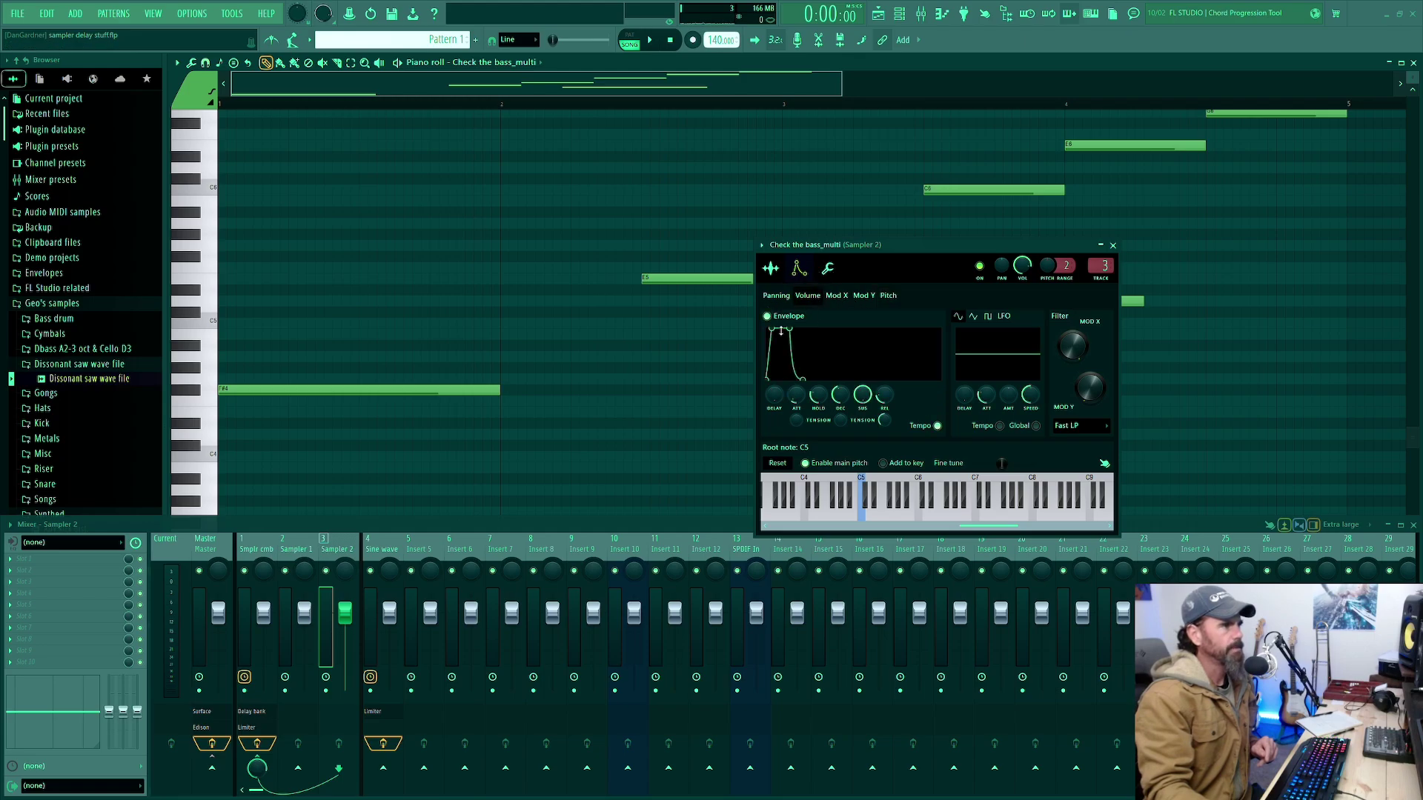
click(827, 268)
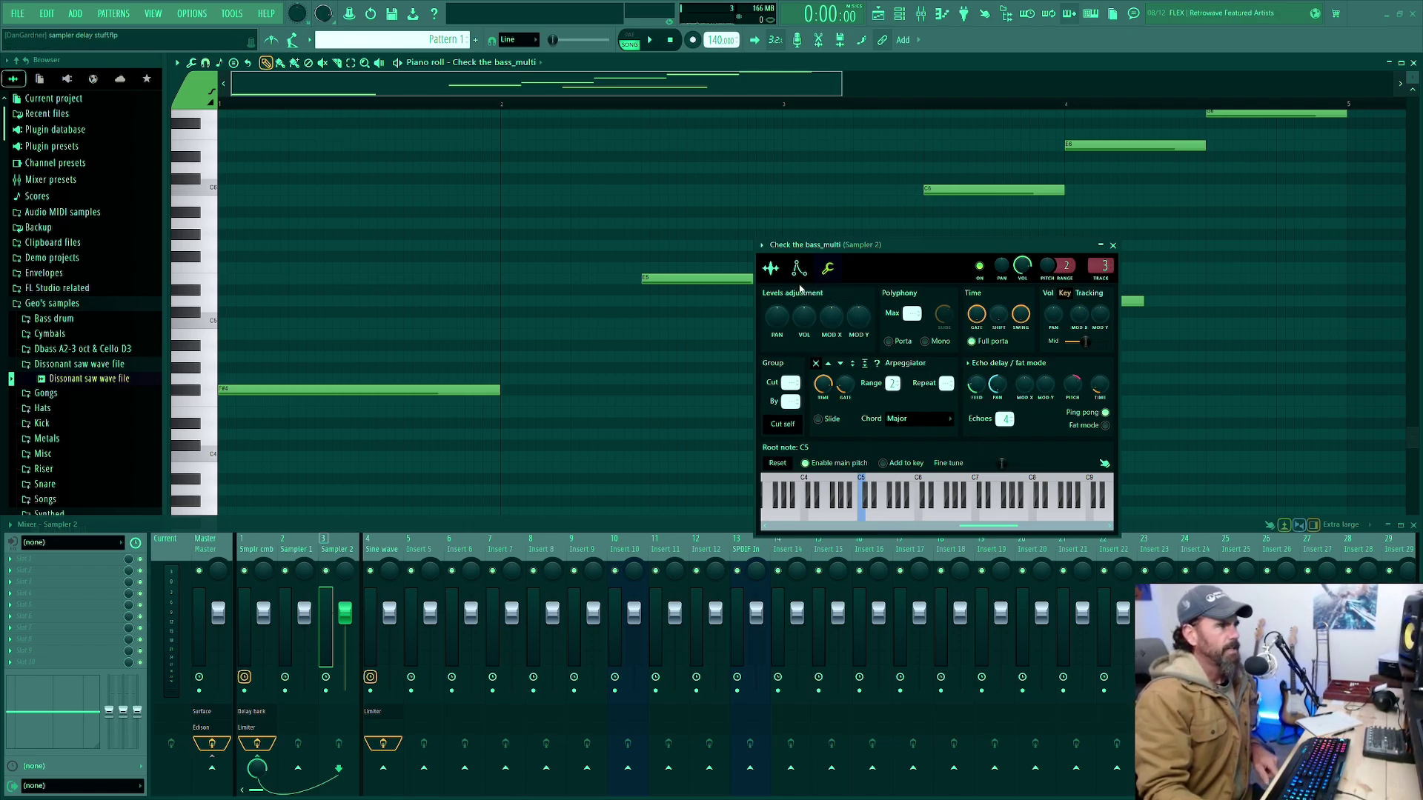
Set the echo delay's pitch to 0 cents and audition the echoes before and after the change.
key(j)
key(g)
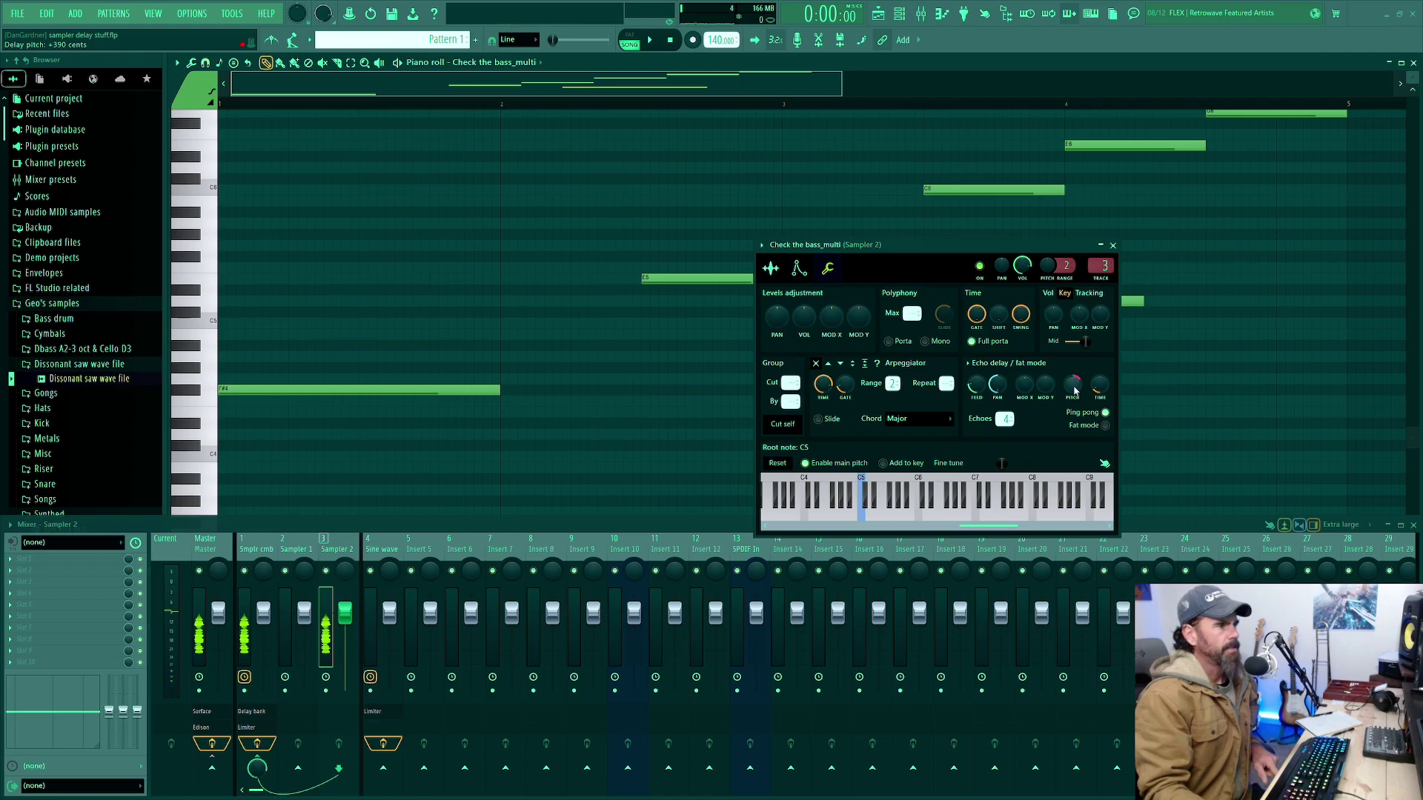
scroll(1073, 384, down, 3)
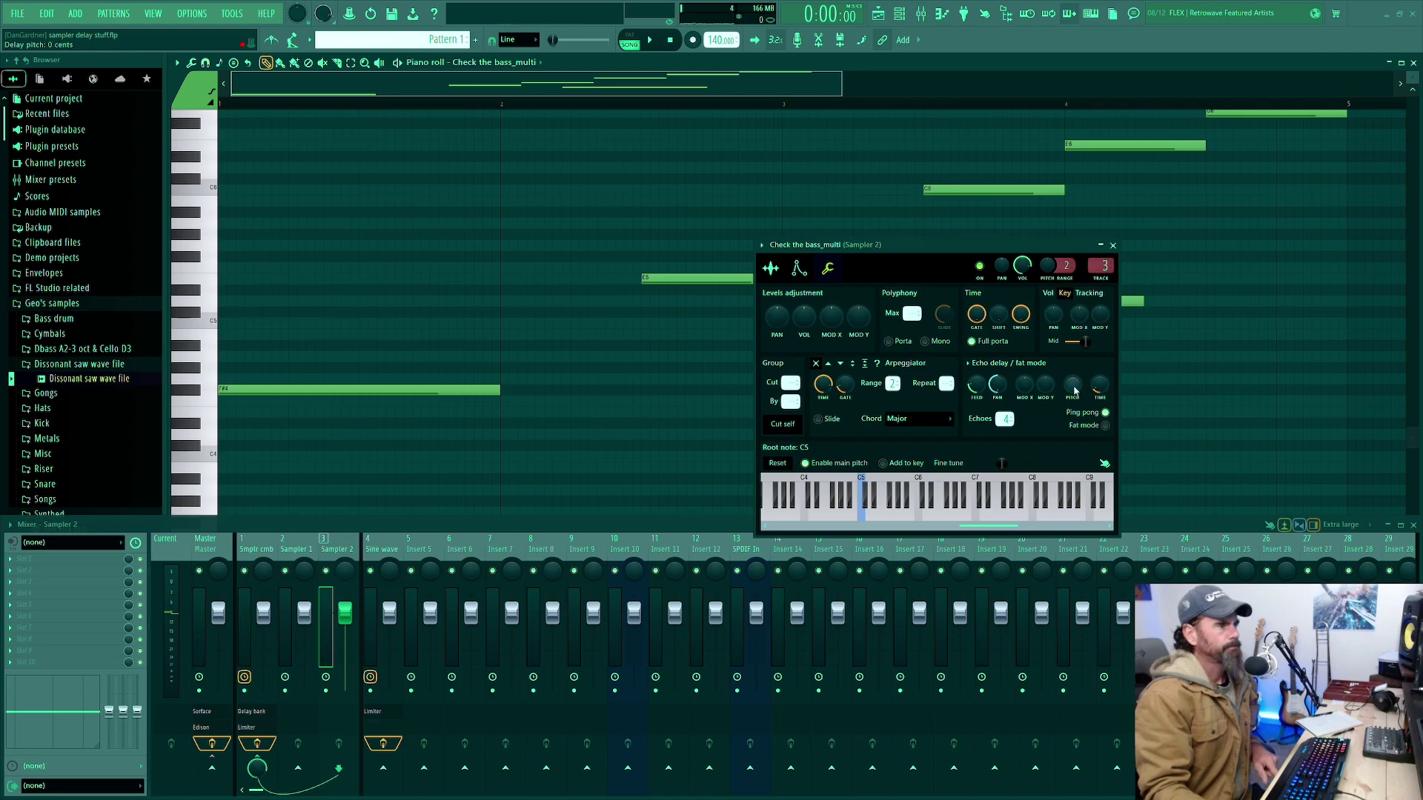
key(g)
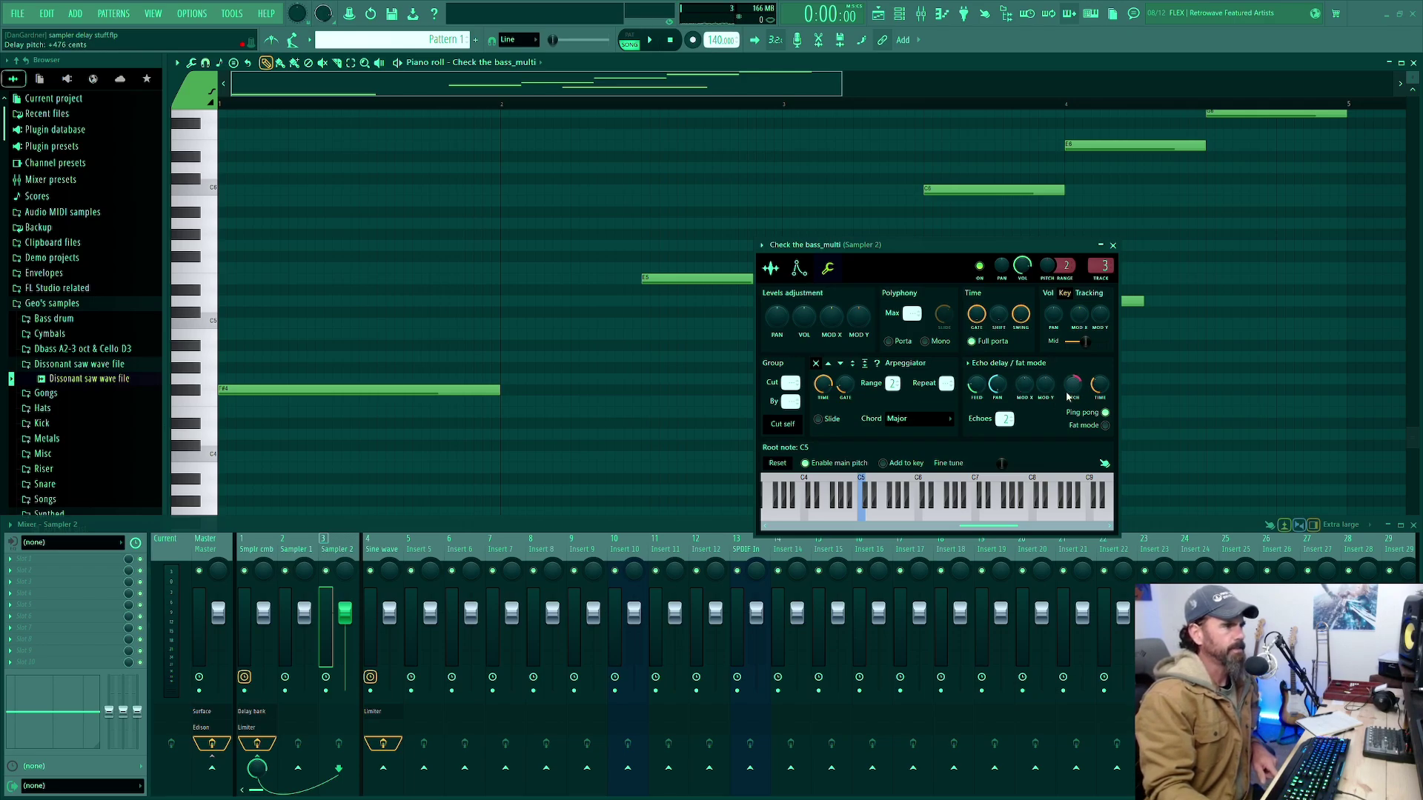
Audition the pitched echo delay with repeated test notes, comparing 2 echoes with 4.
key(5)
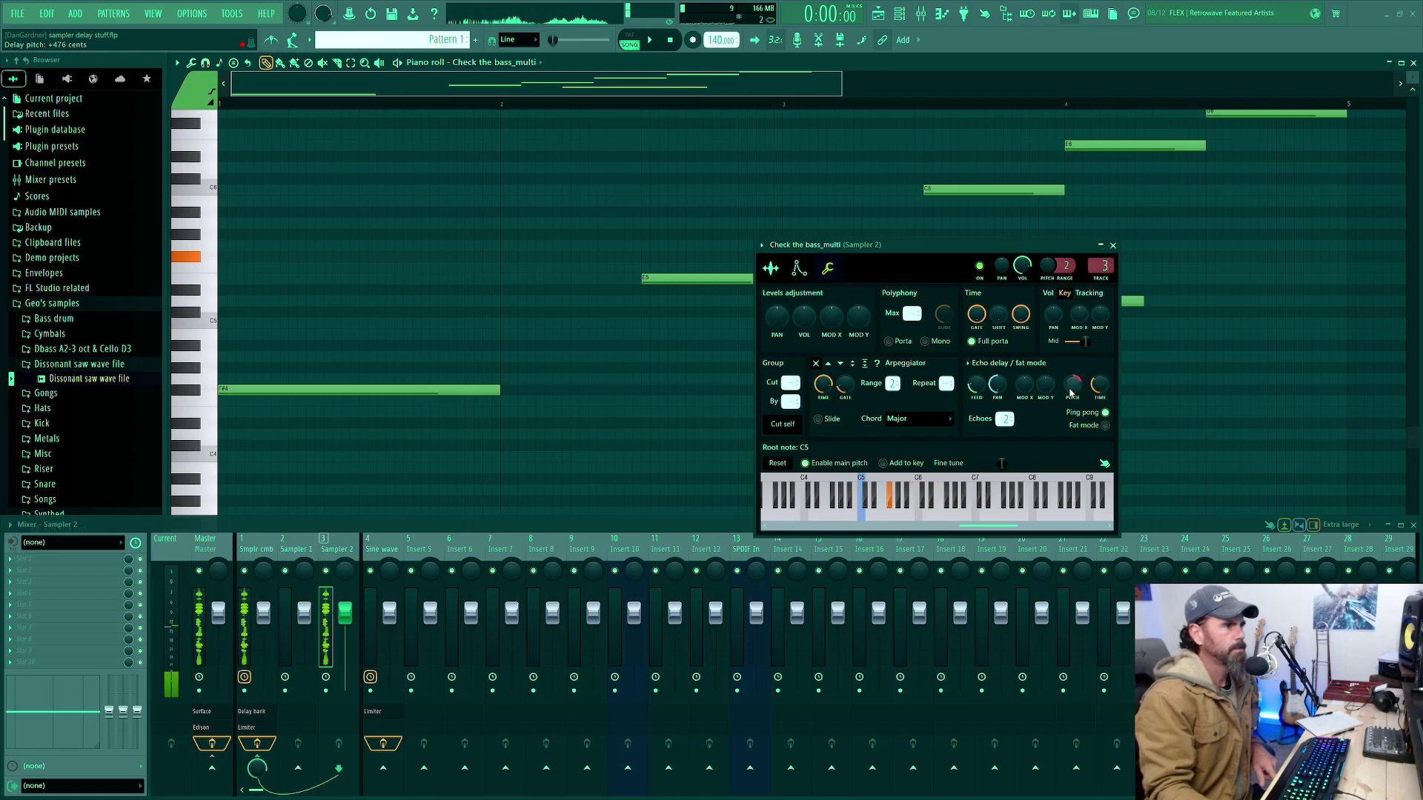
key(5)
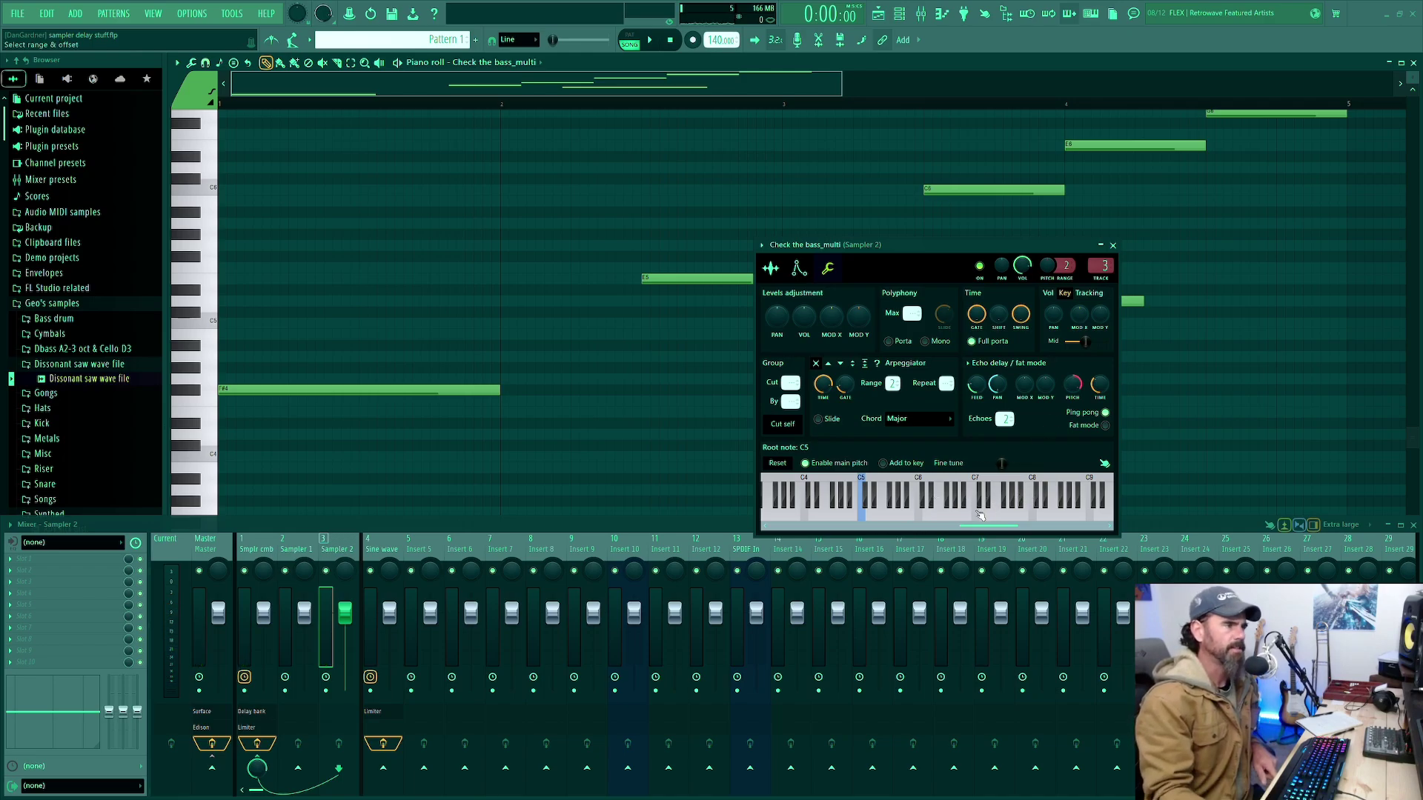
key(5)
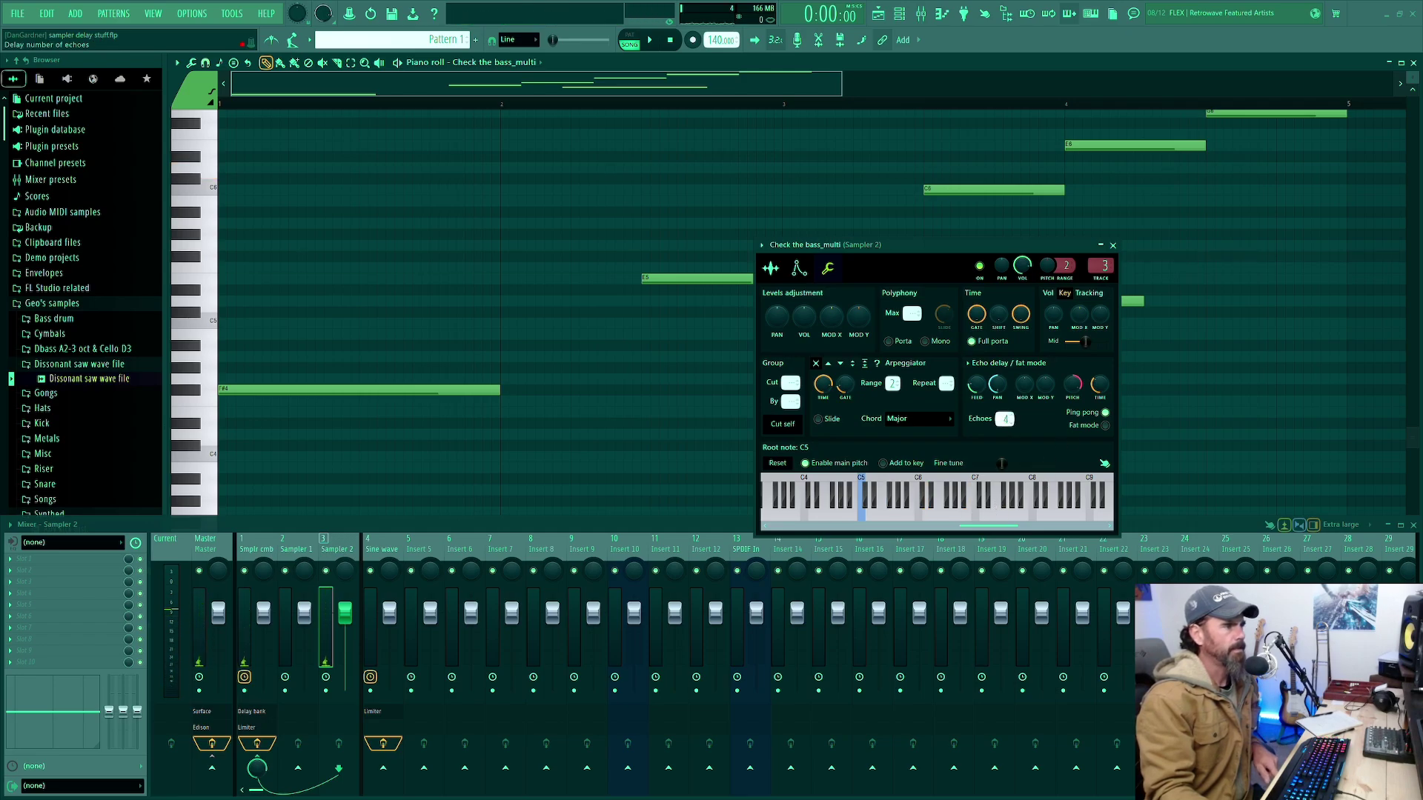
key(5)
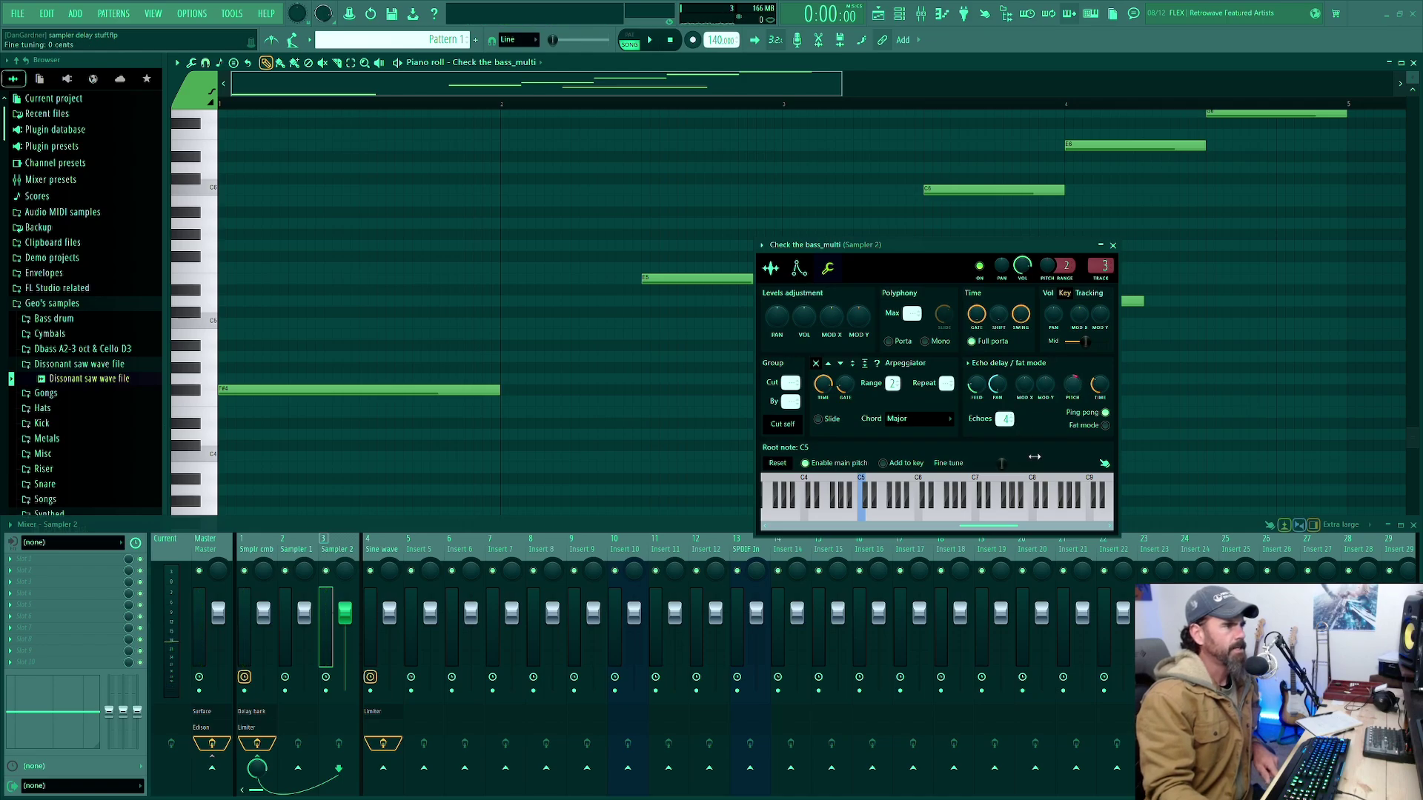
key(g)
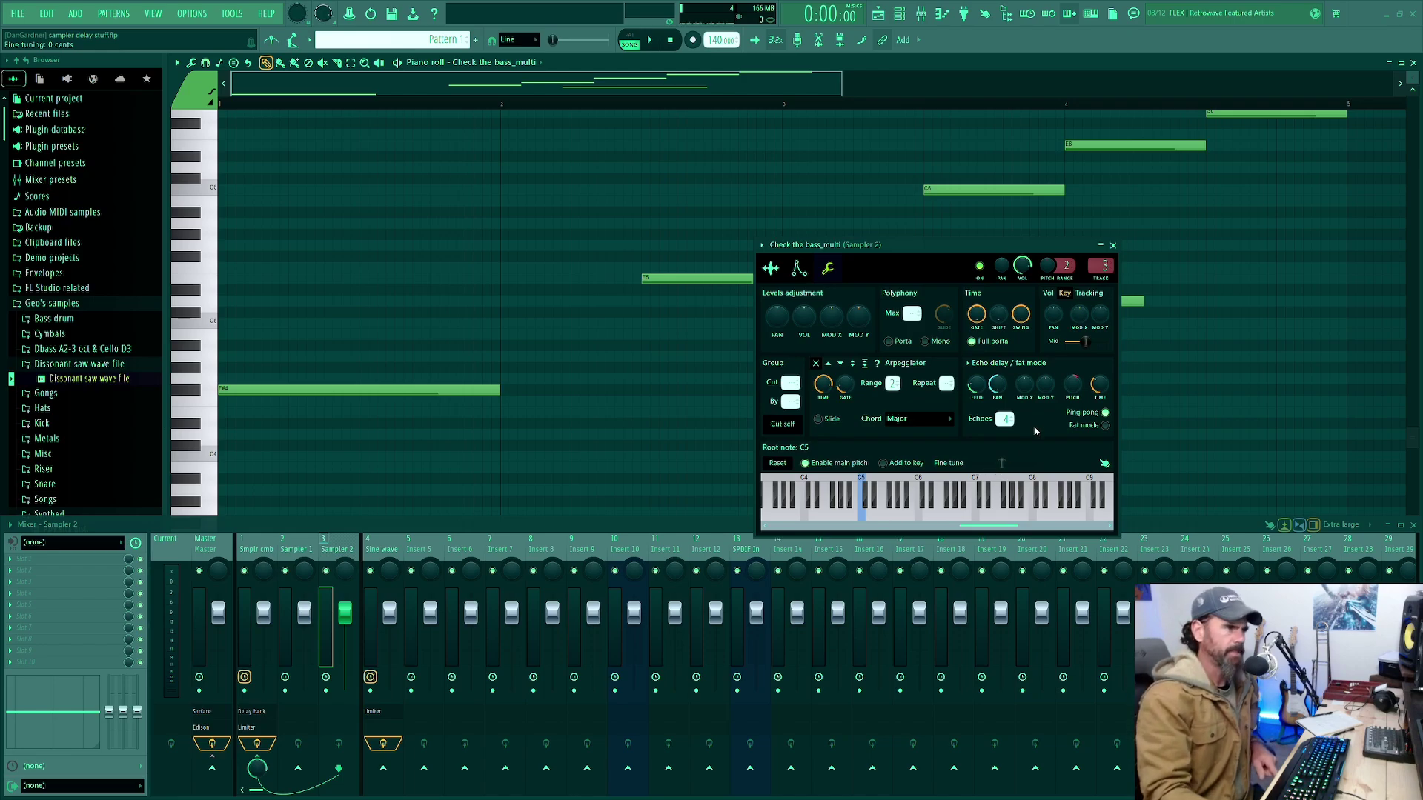
Try delay pitch offsets of +667 and +464 cents, then a smaller positive offset, and audition the rising echoes from C5.
drag(1079, 393, 1079, 375)
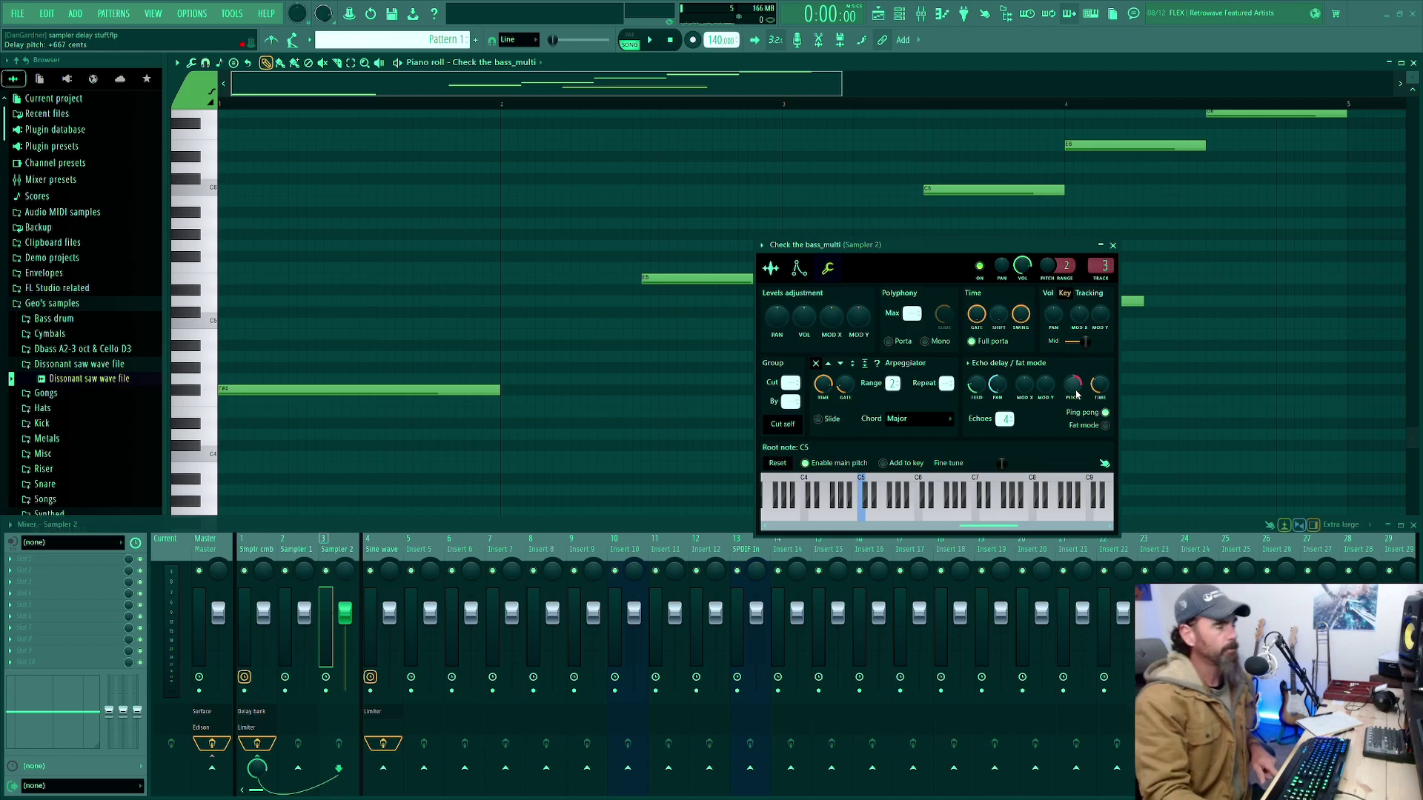
drag(1077, 391, 1077, 415)
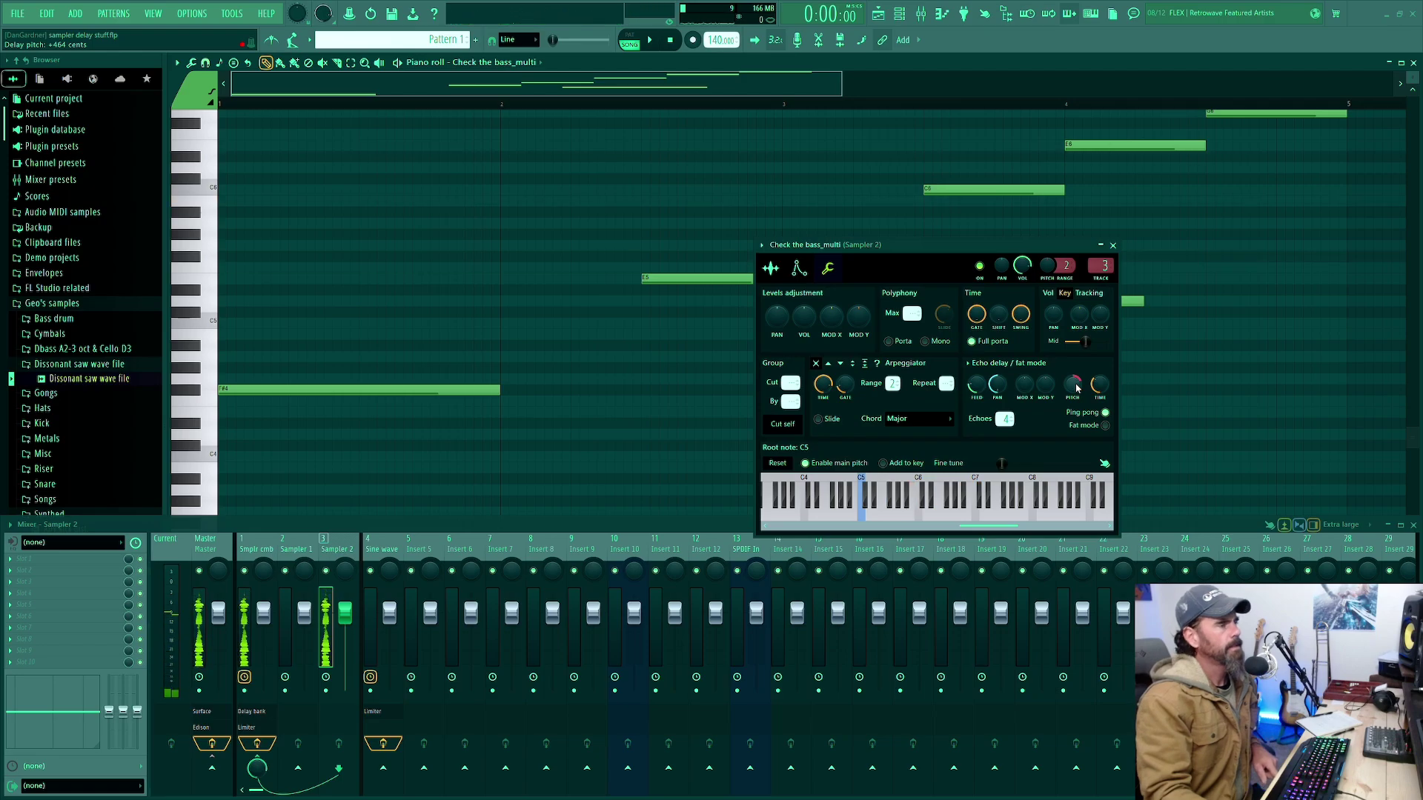
drag(1077, 388, 1070, 387)
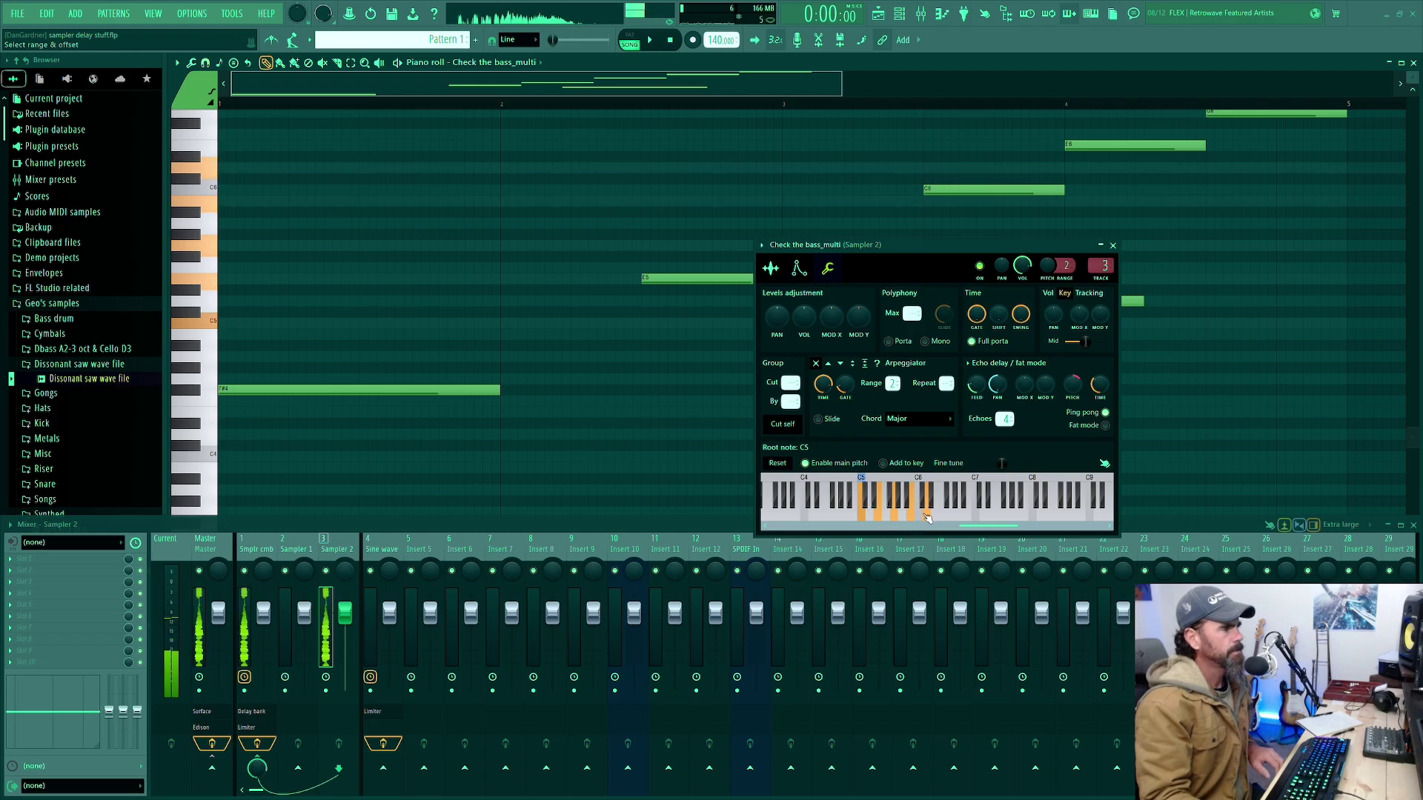
click(865, 521)
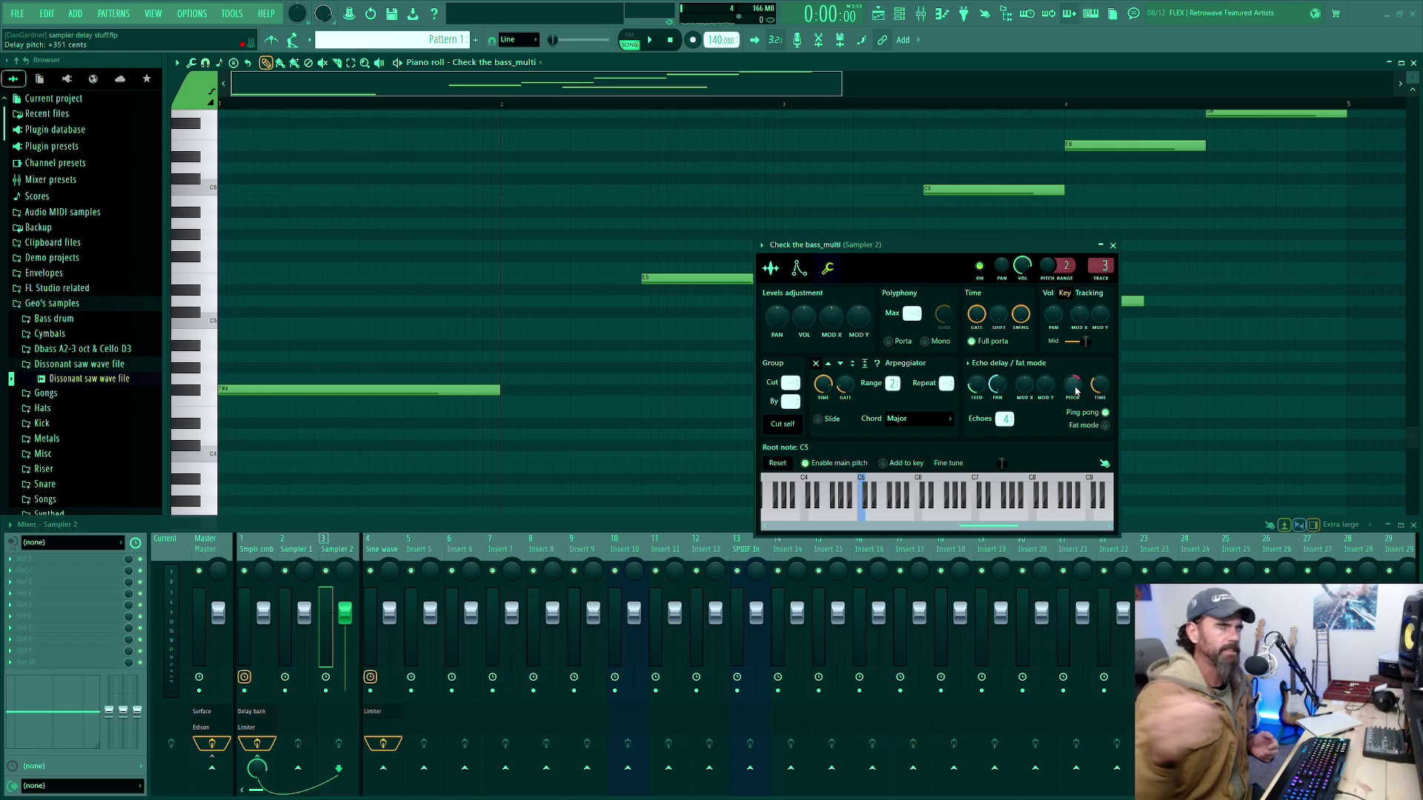
Set the delay pitch to -525 cents with 10 echoes and audition the descending notes on the keyboard's lower octaves.
drag(1076, 392, 1076, 445)
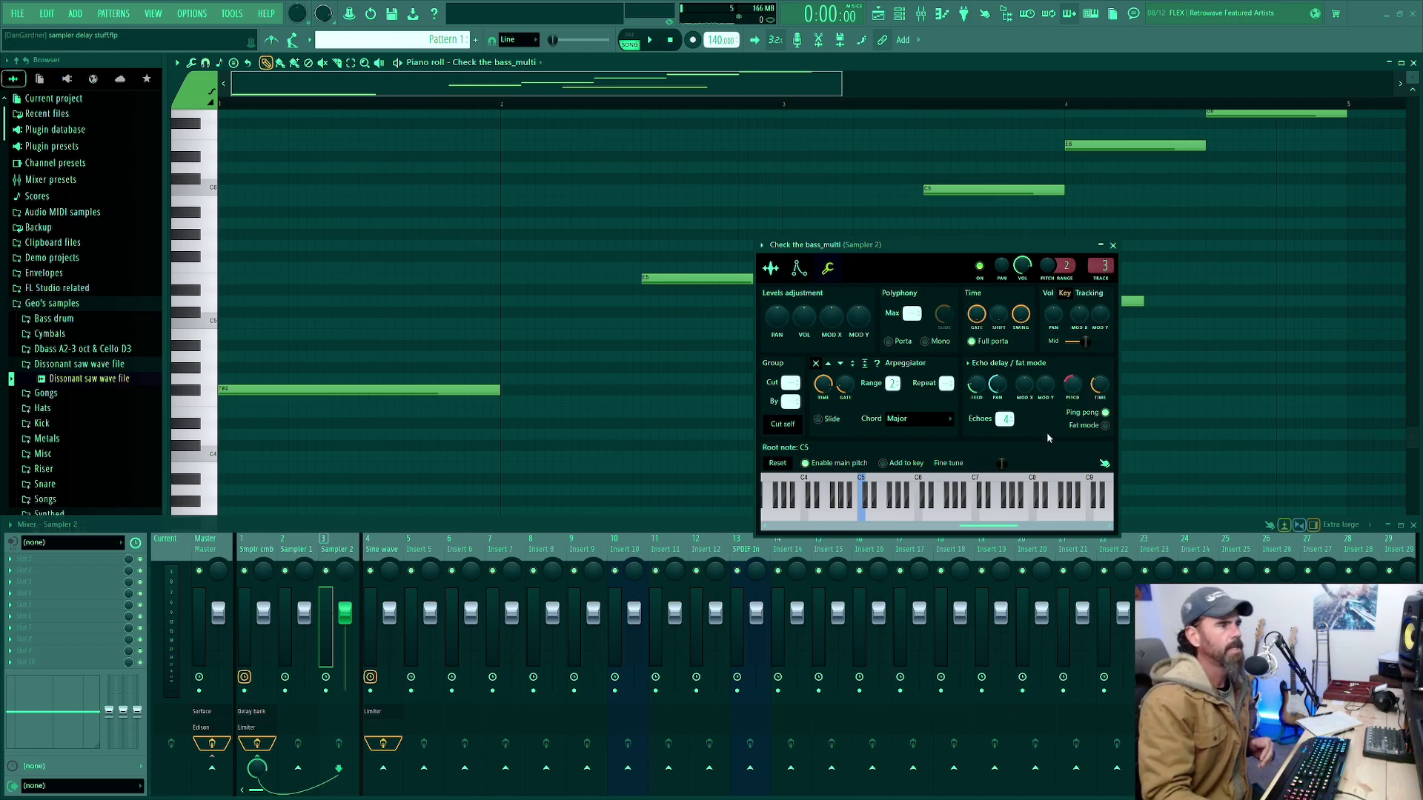
scroll(1007, 420, up, 5)
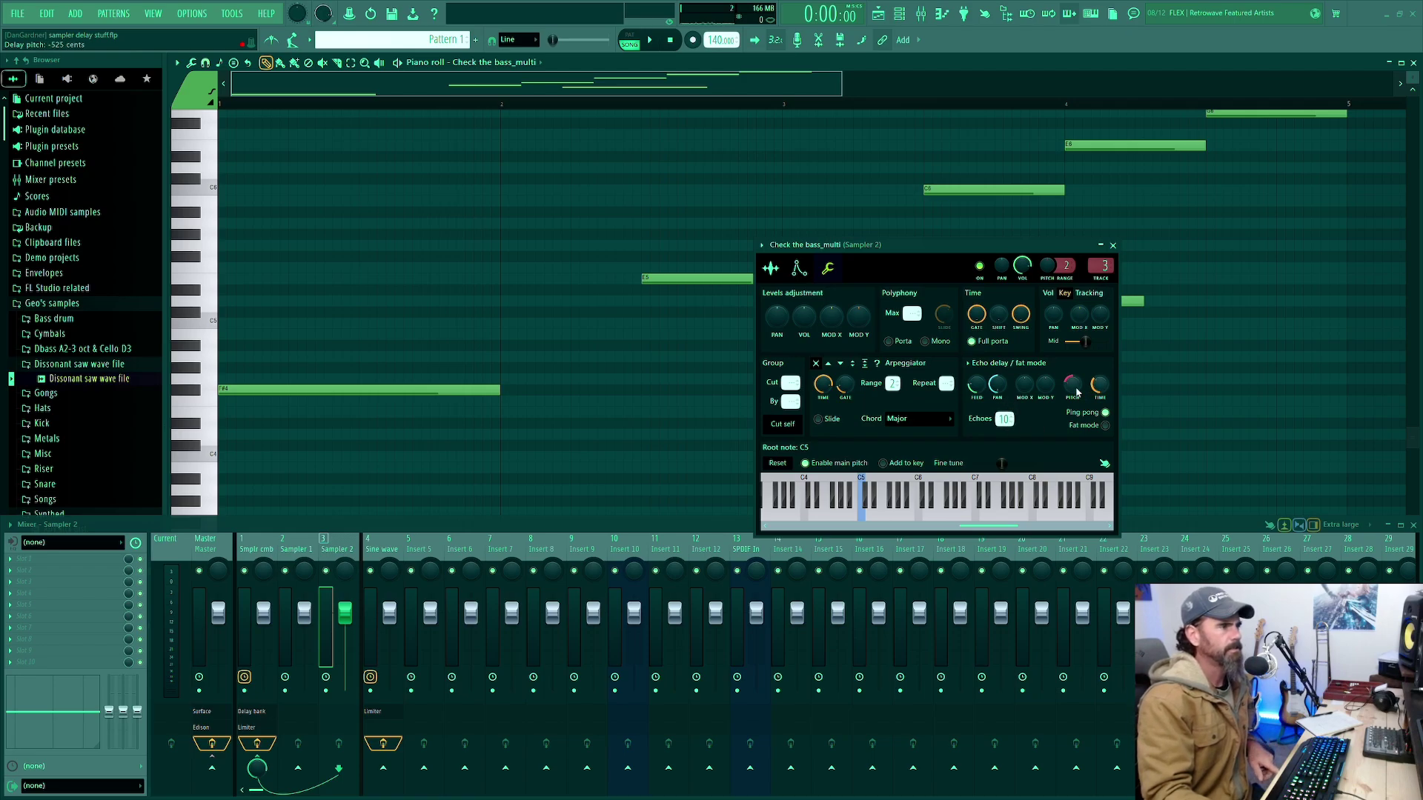
key(q)
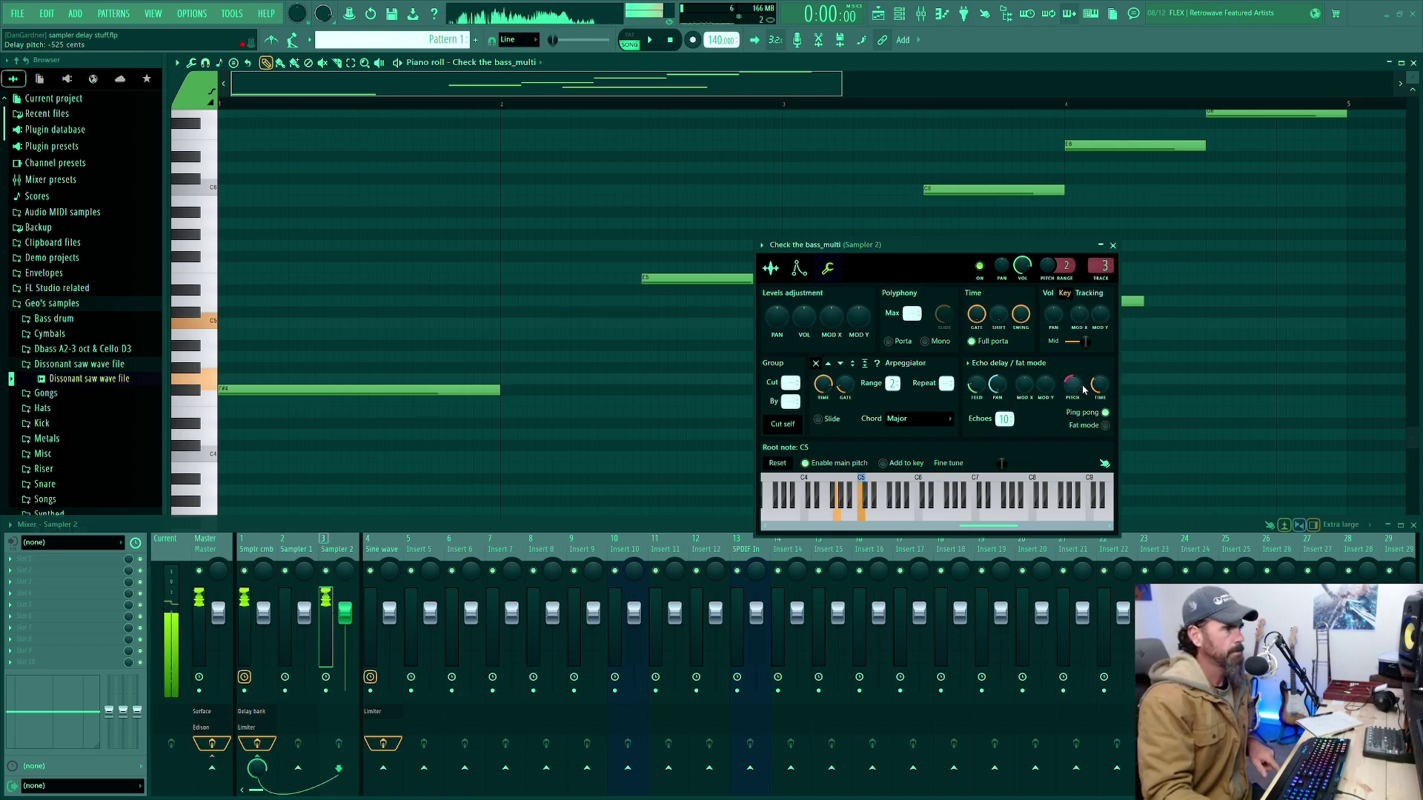
drag(1016, 527, 835, 549)
key(q)
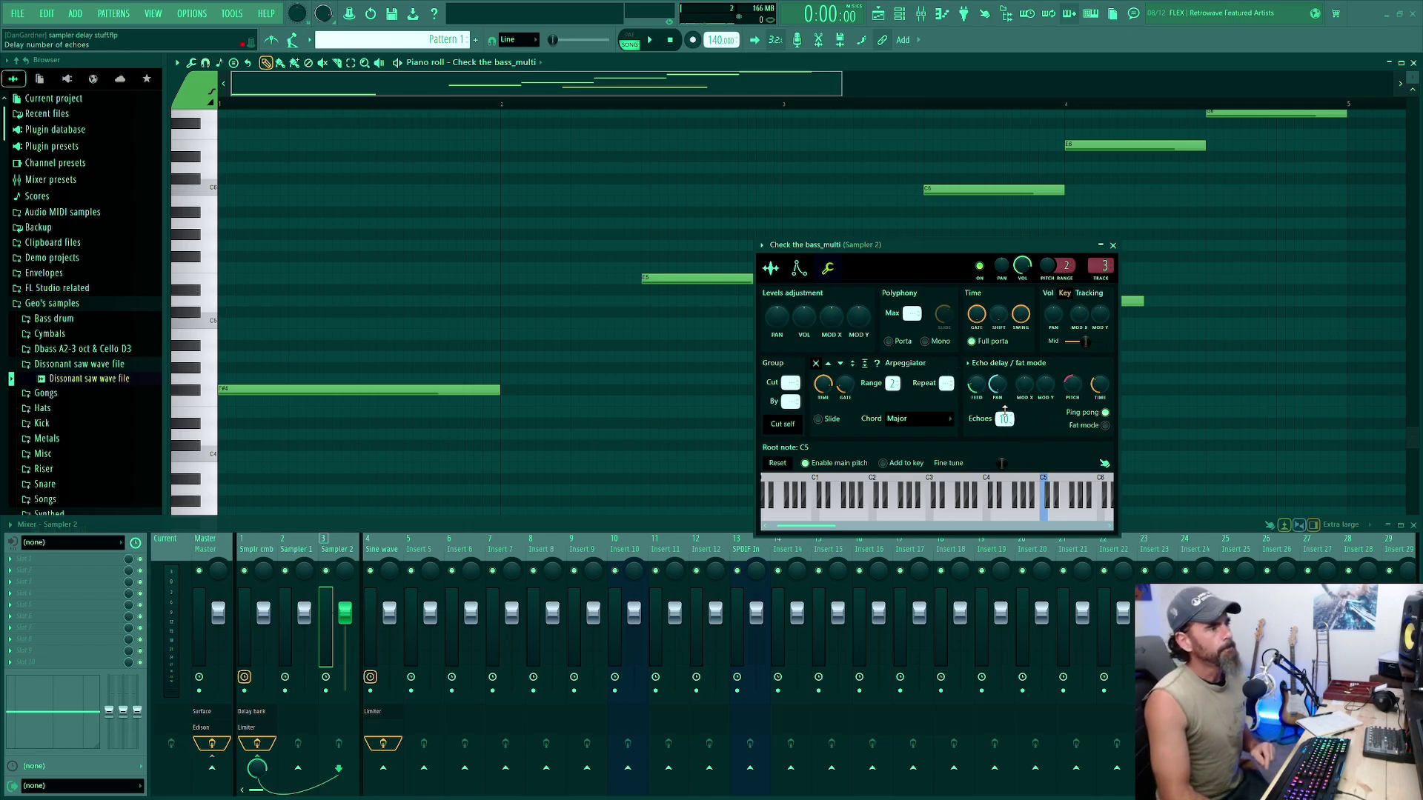
Set the number of echoes to 4 and reset the delay pitch to its default.
drag(1005, 409, 1005, 426)
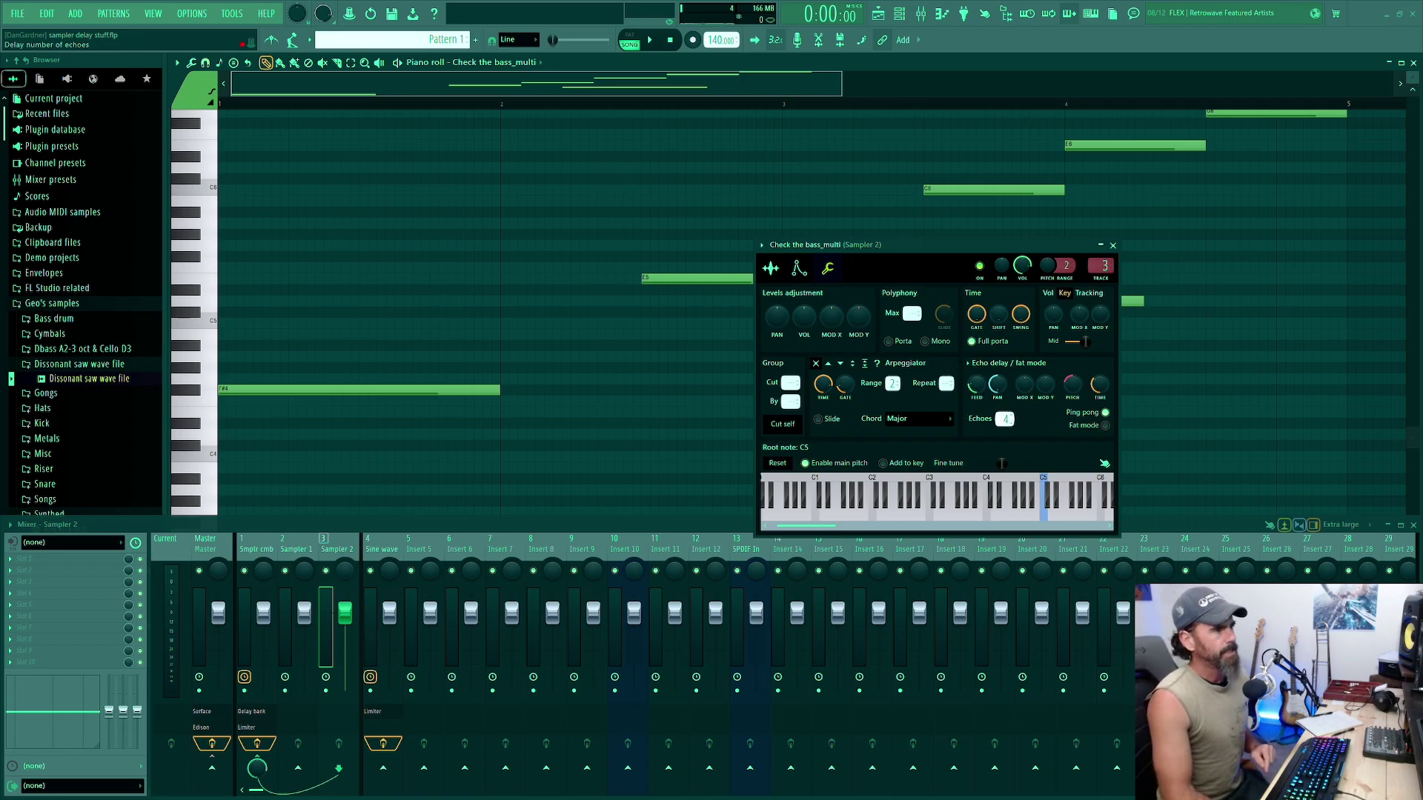
key(super)
alt+click(1072, 388)
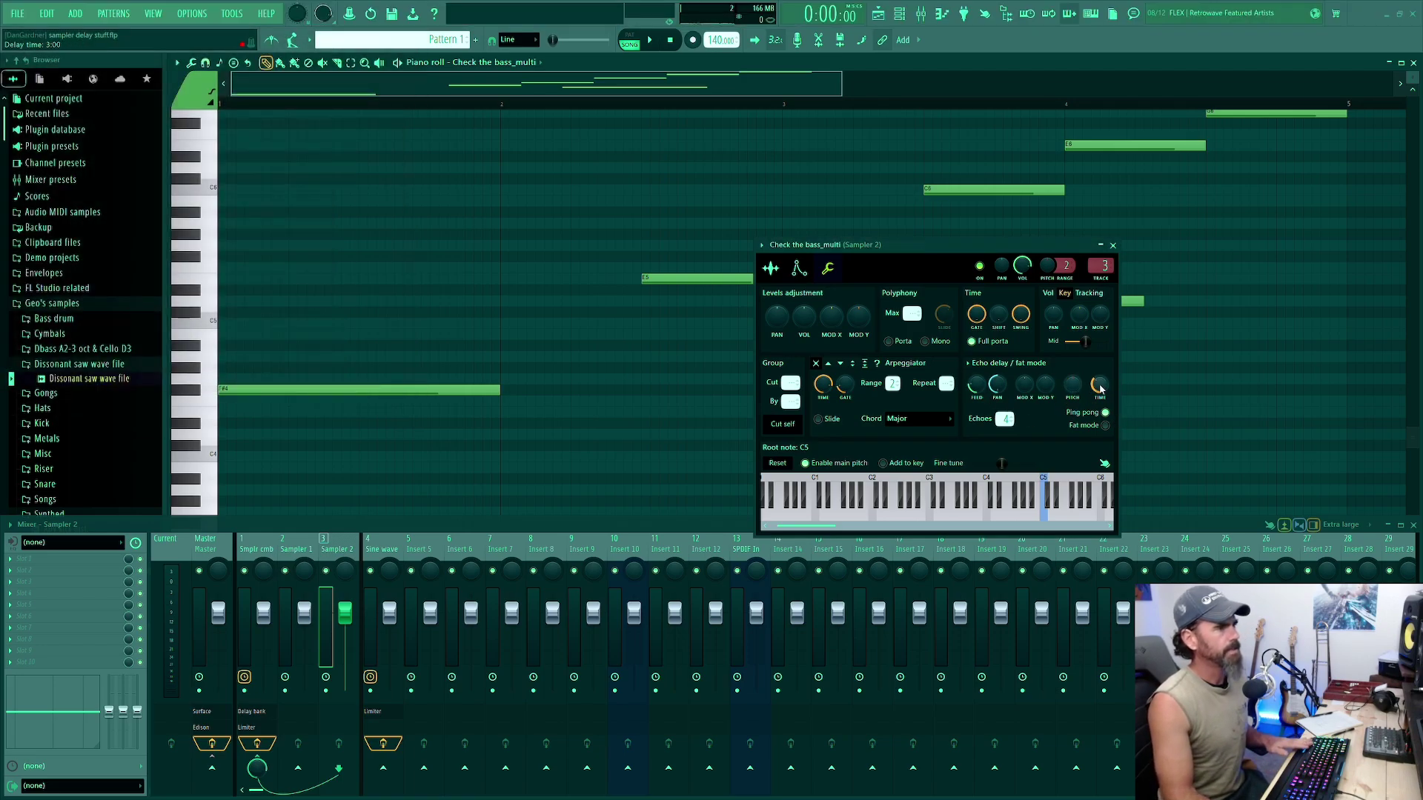
Turn on fat mode for the echo delay and look over the section's preset list without choosing one.
click(1106, 426)
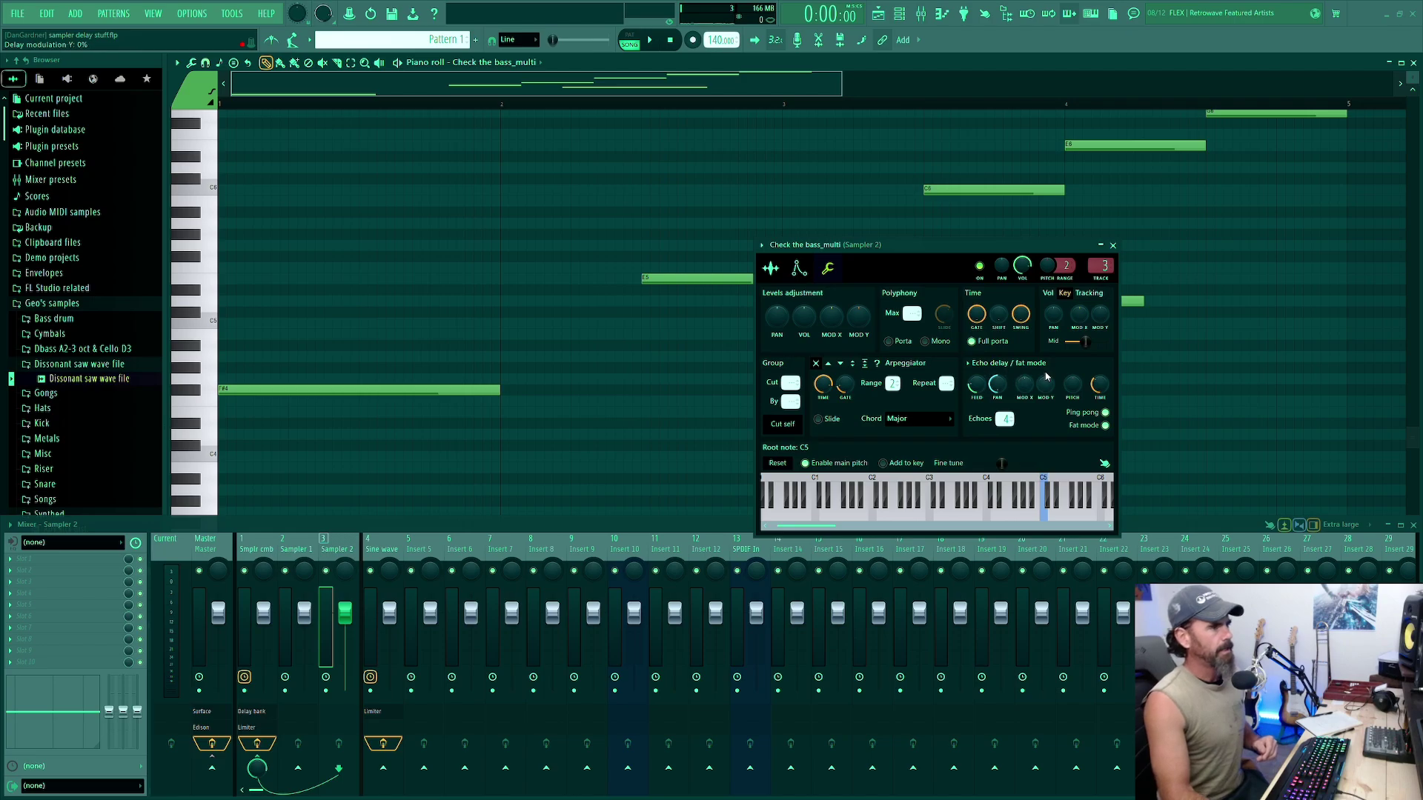
click(972, 364)
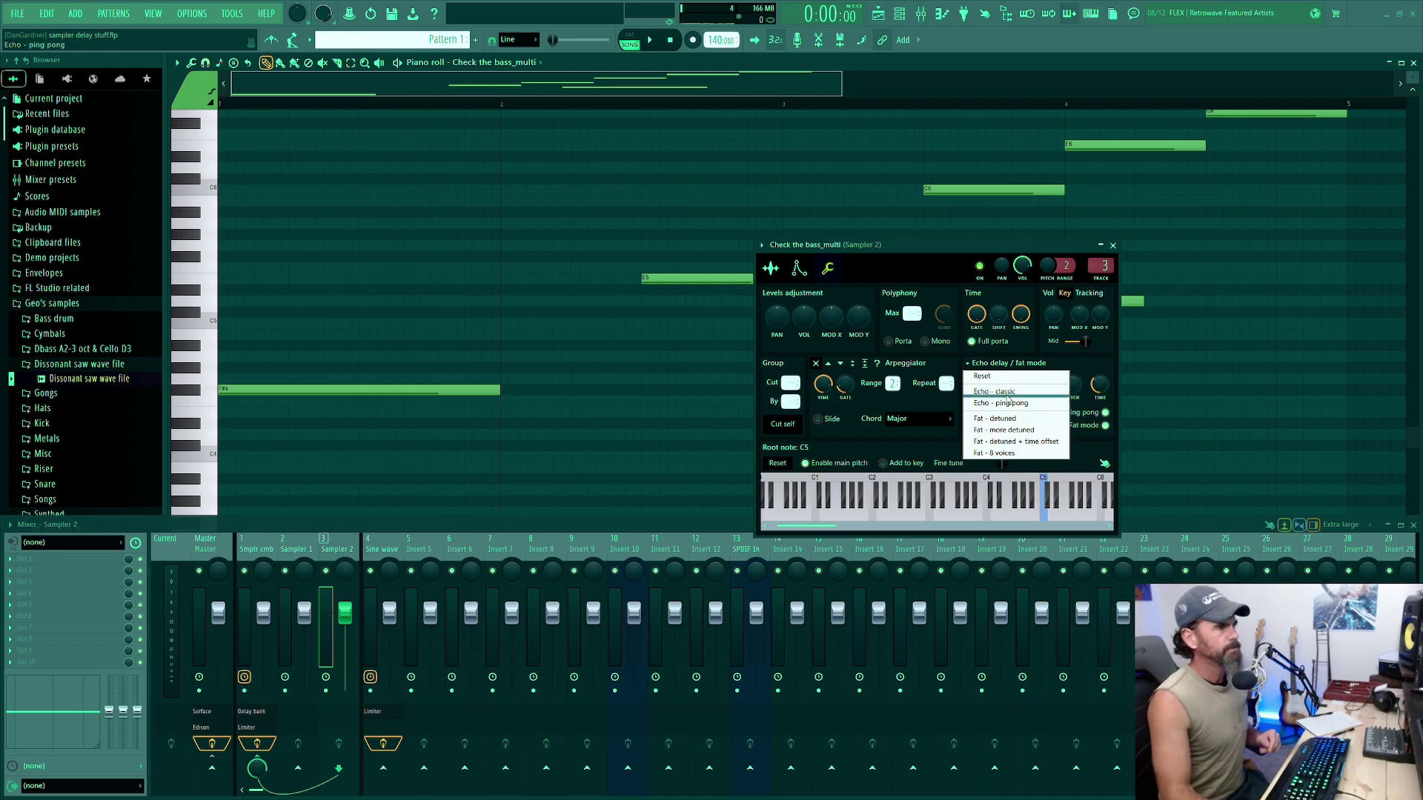
click(968, 376)
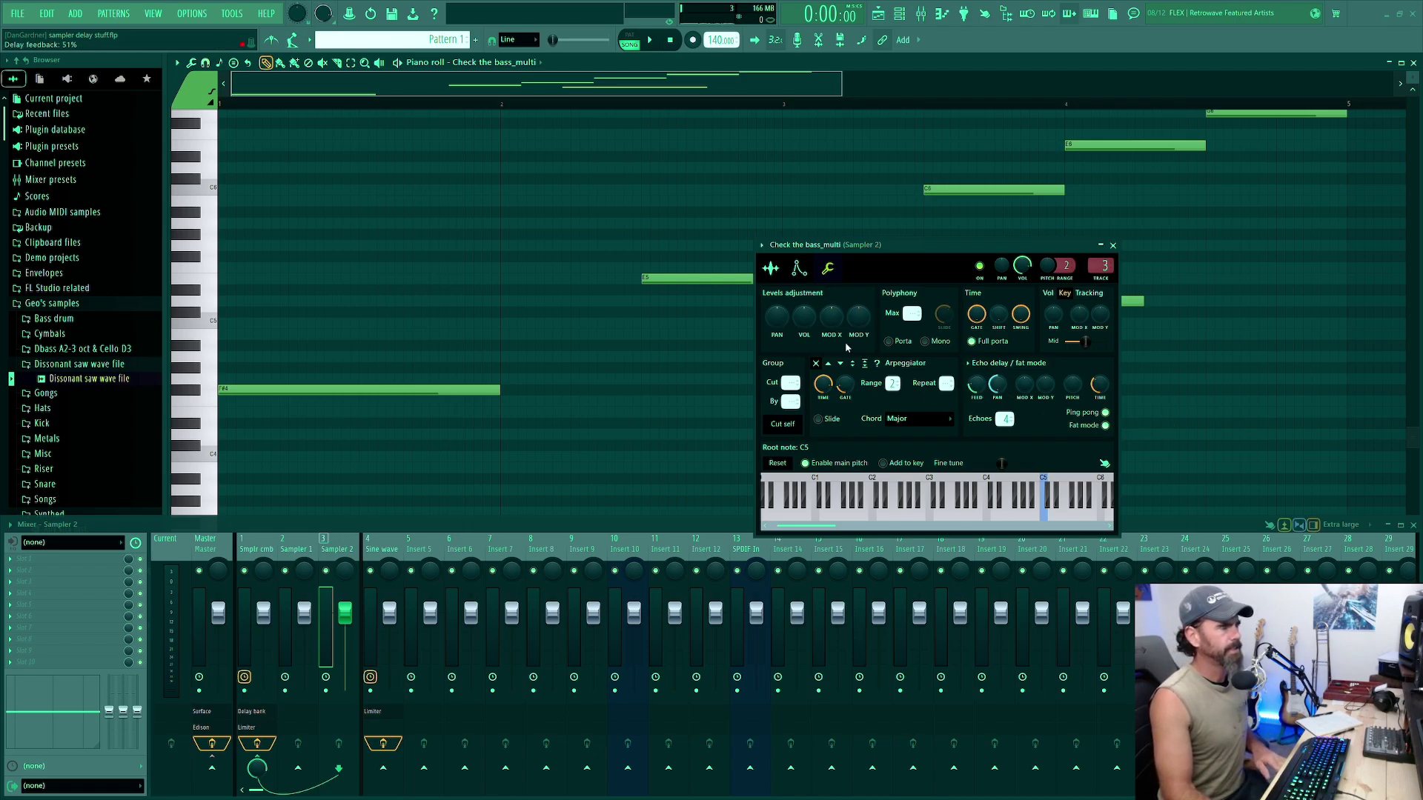
Switch to the FL Studio Online Manual in the browser, read its Echo Delay section, and return to FL Studio.
key(alt+Tab)
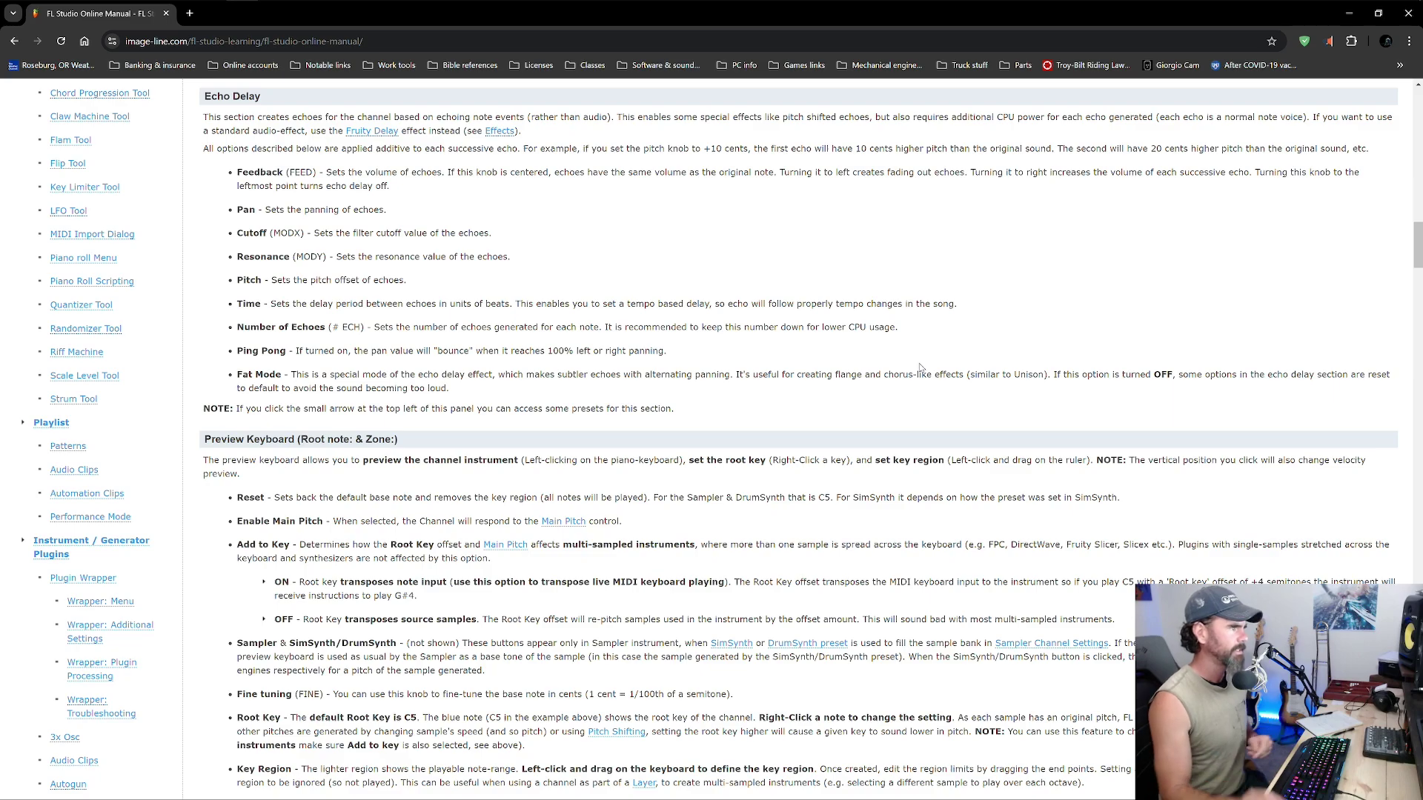
key(alt+Tab)
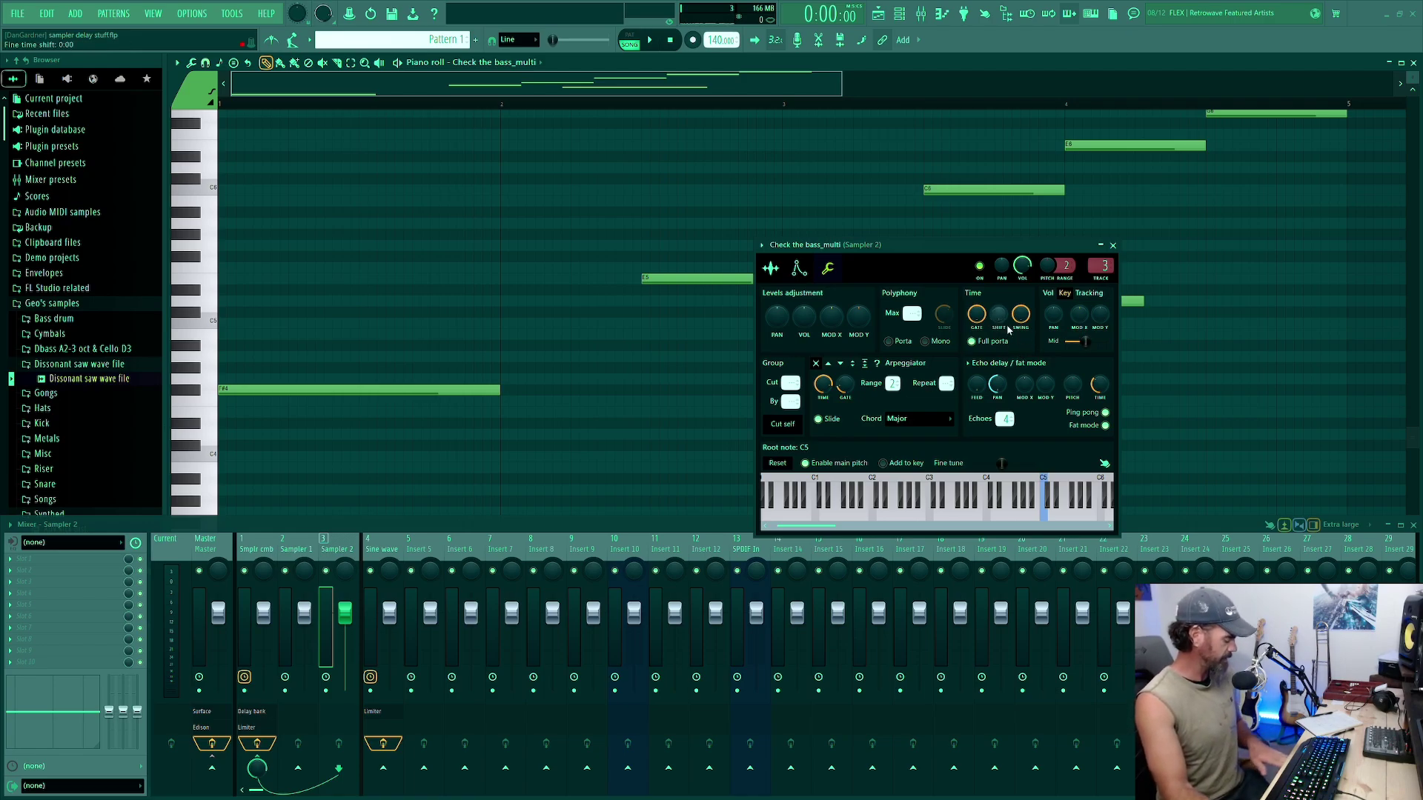
Set the arpeggiator direction to up, audition it from C5, and turn off arpeggio slide.
key(z)
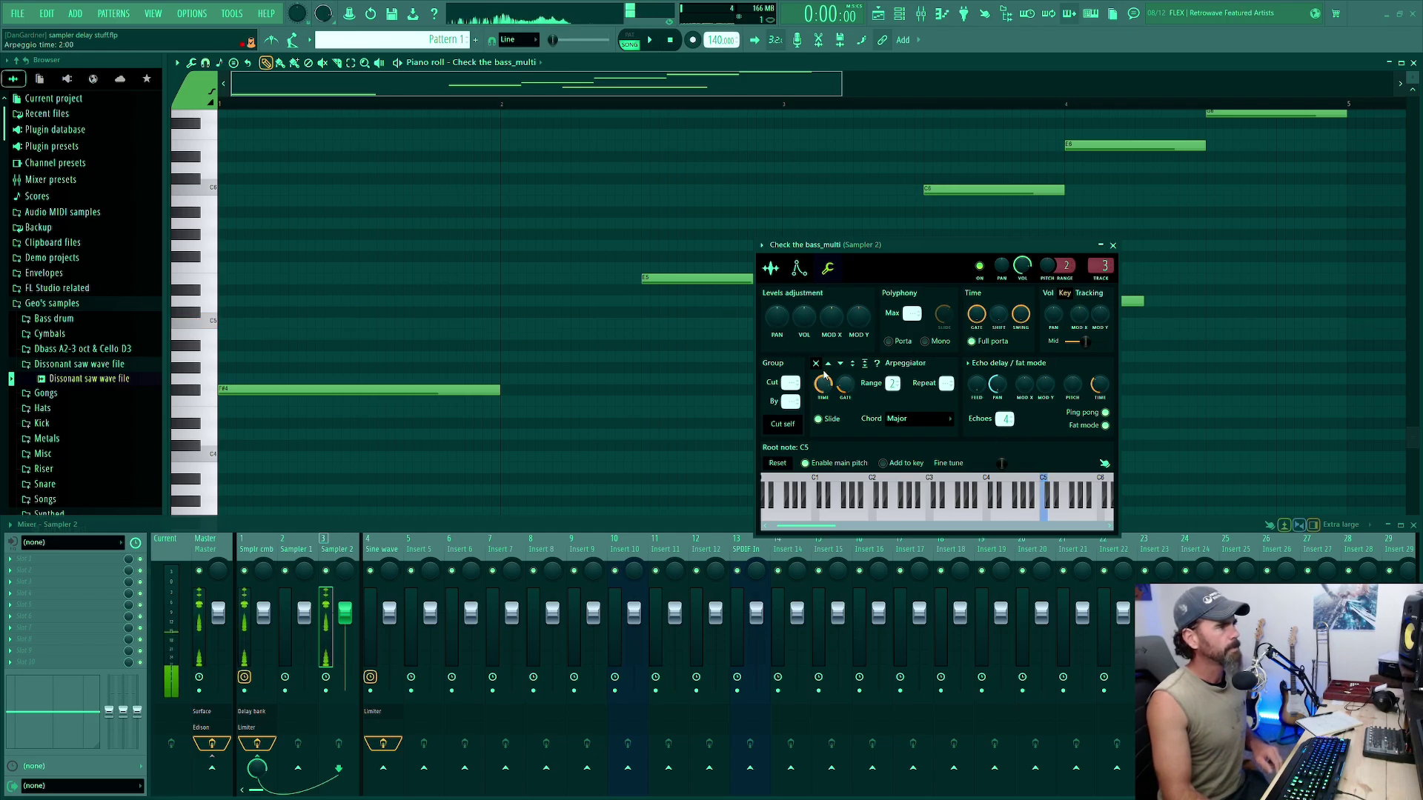
click(829, 363)
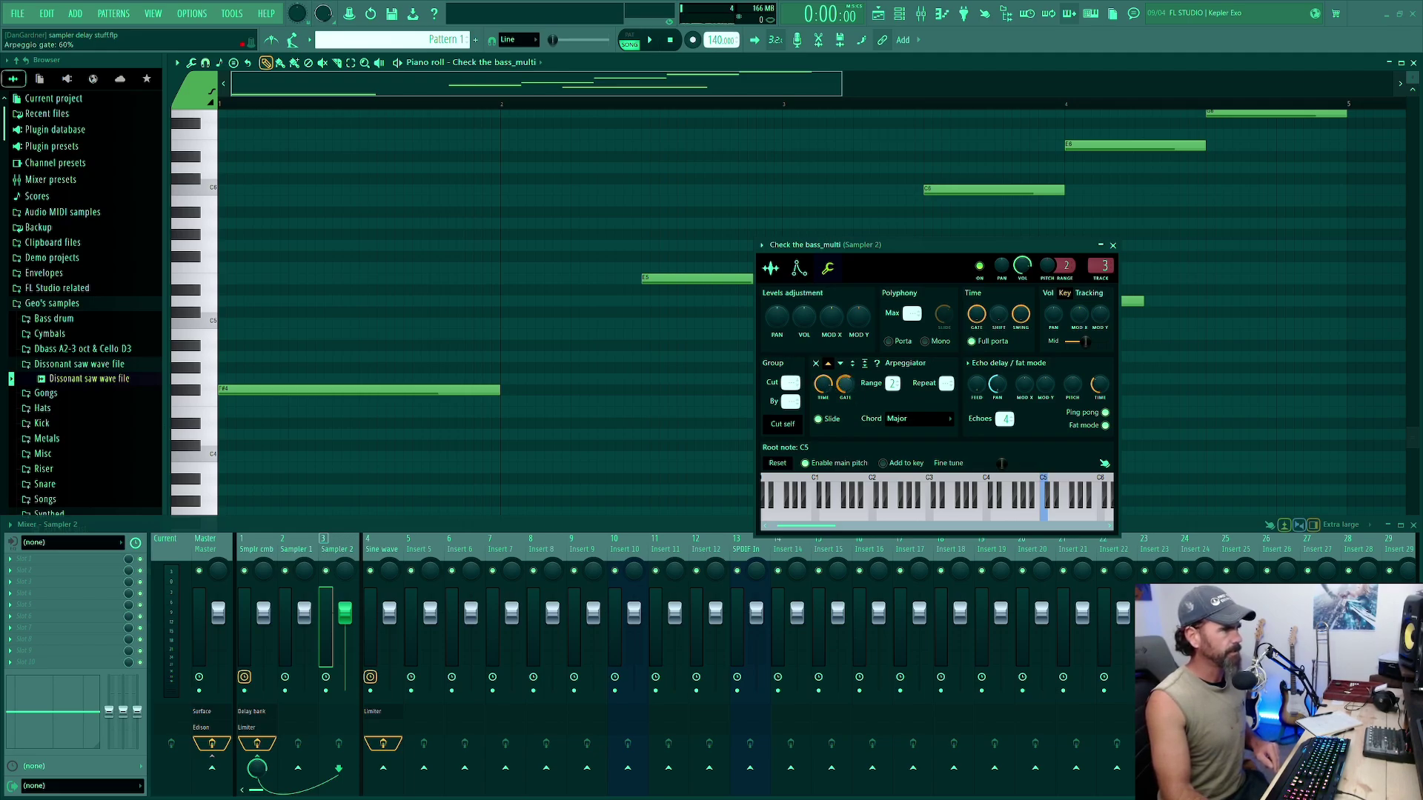
key(q)
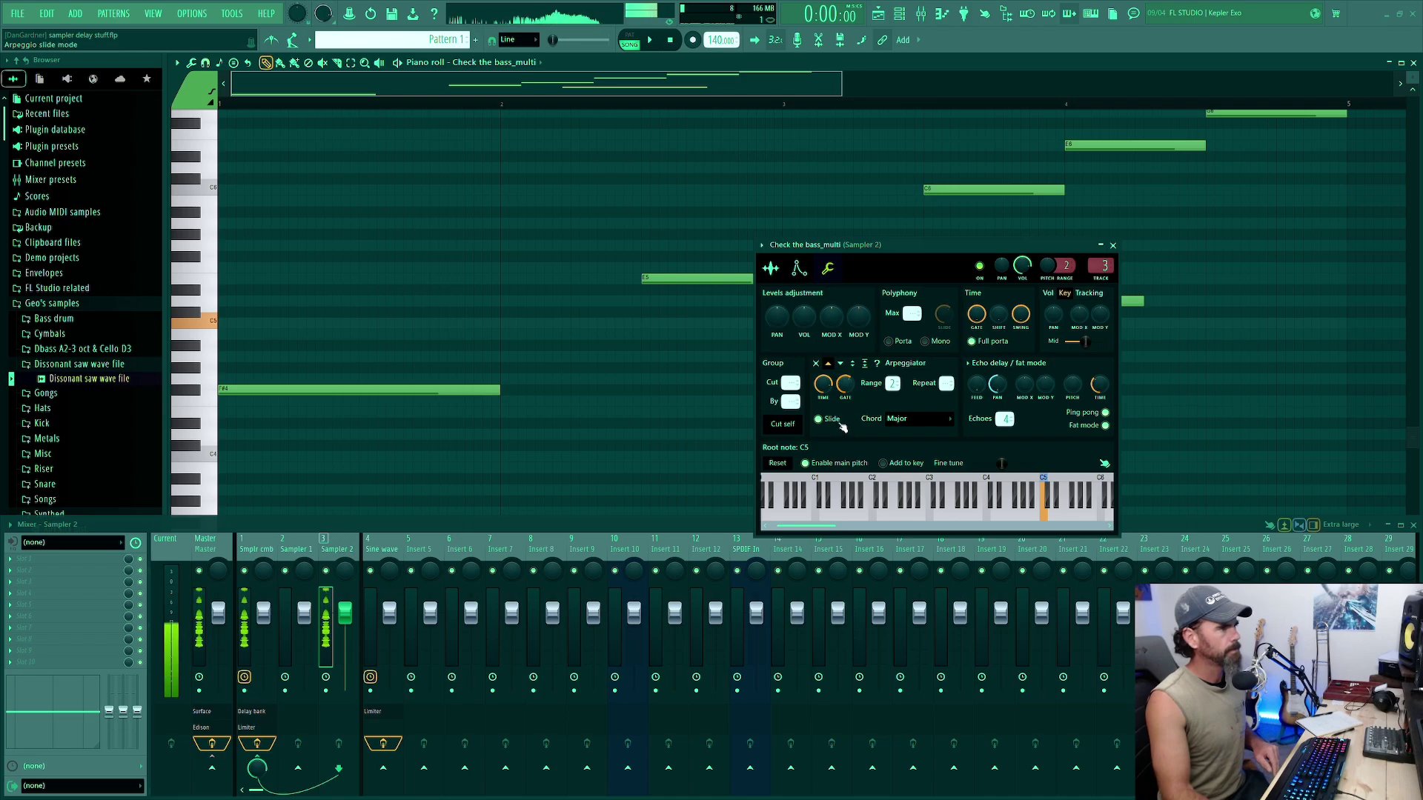
click(836, 415)
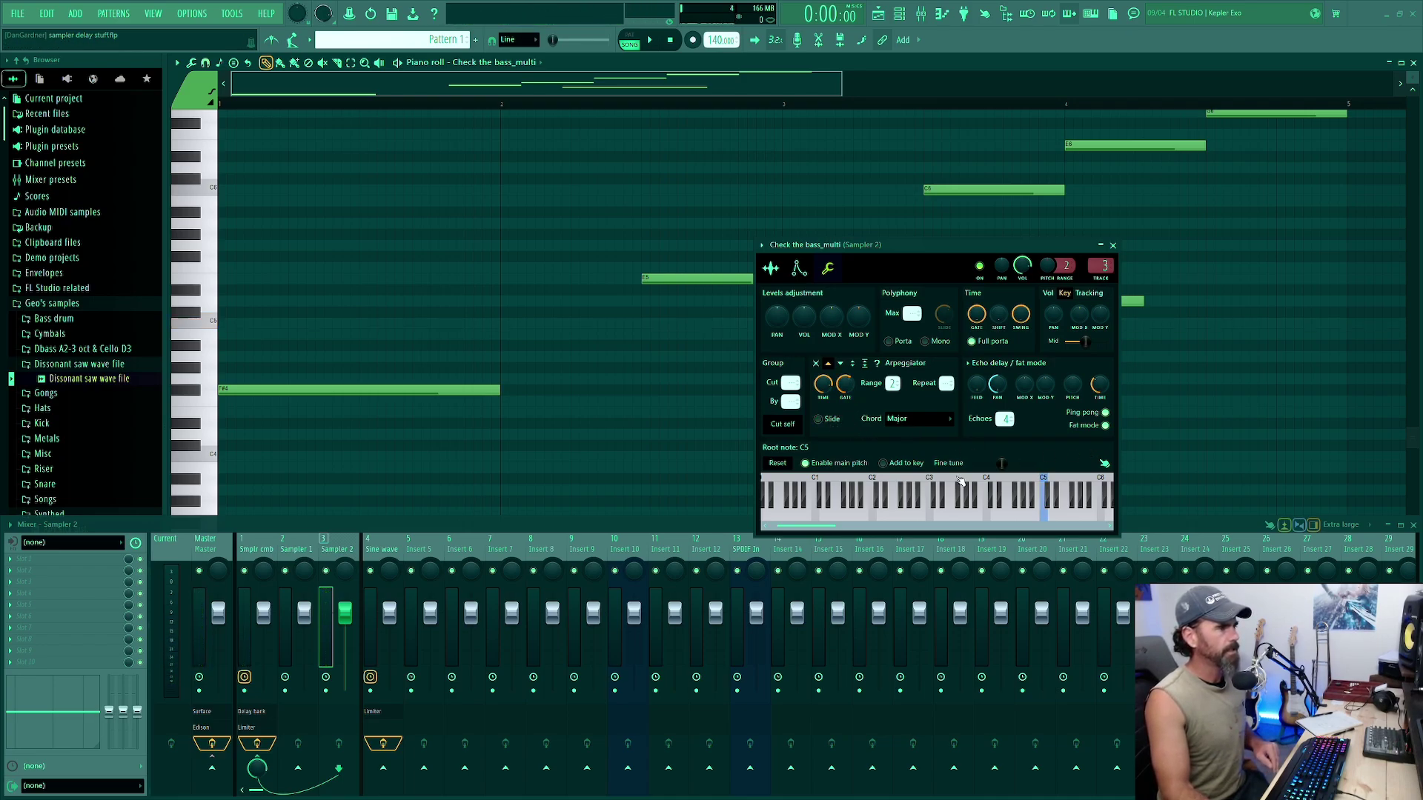
Bring the higher octaves of the preview keyboard into reach and audition the rising Major arpeggio with the echo delay.
drag(830, 529, 1012, 528)
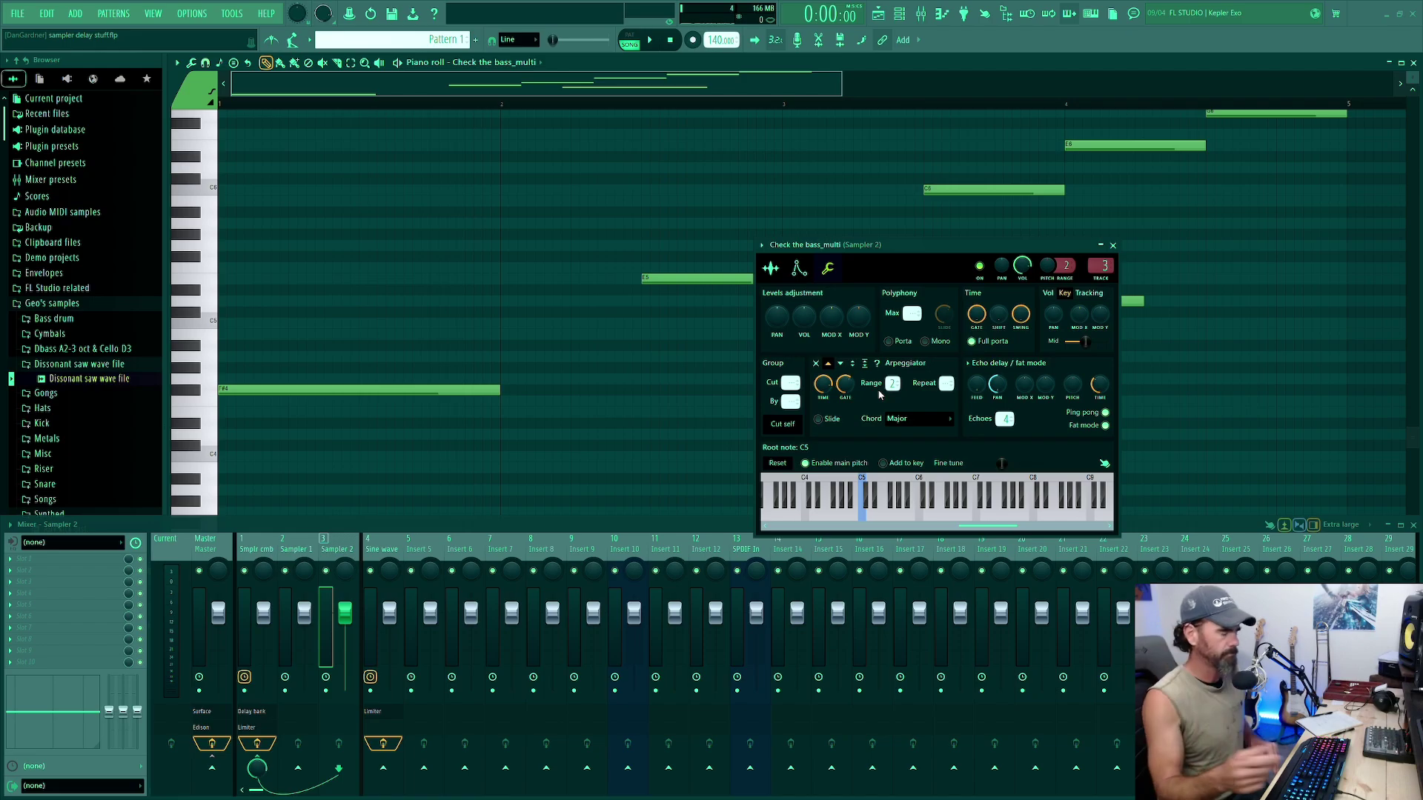
key(space)
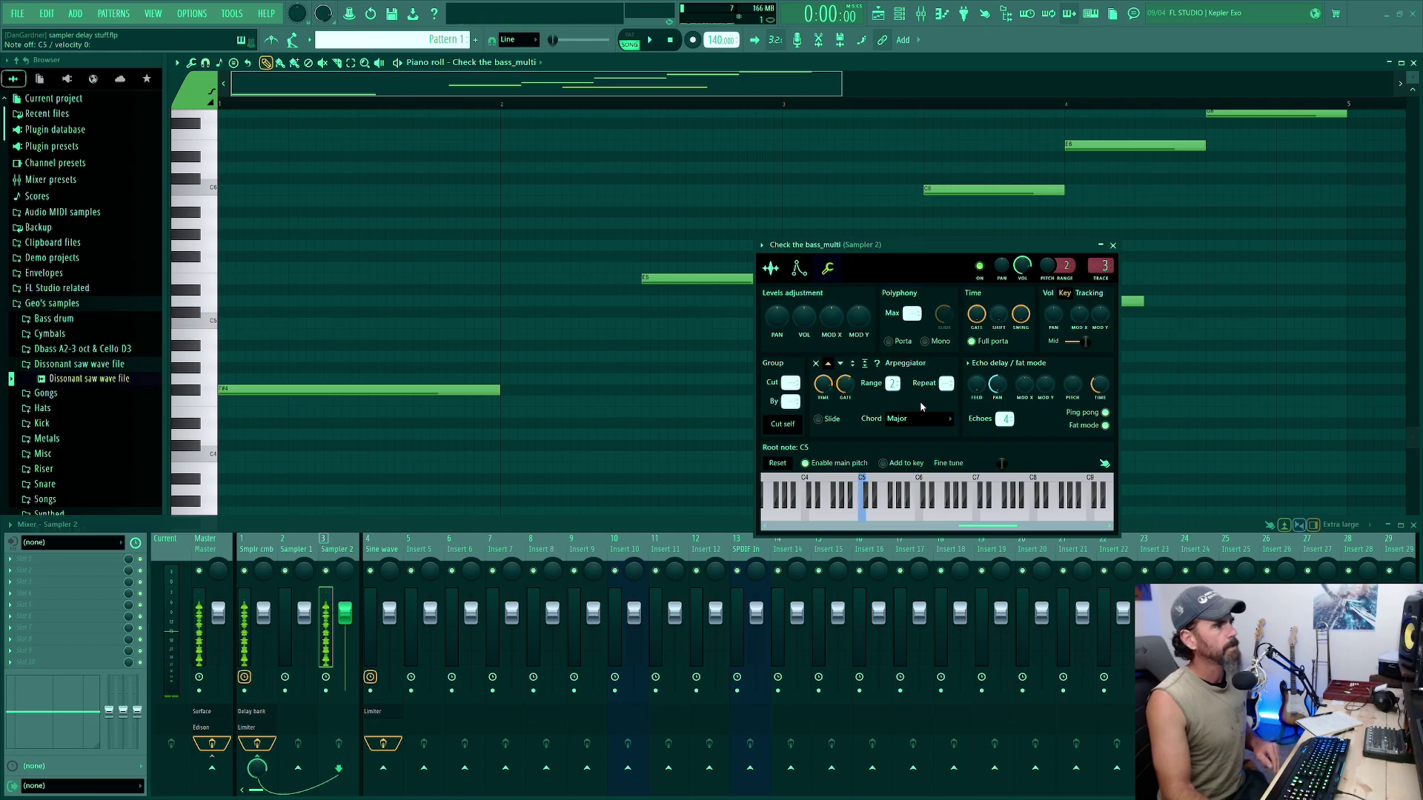
key(space)
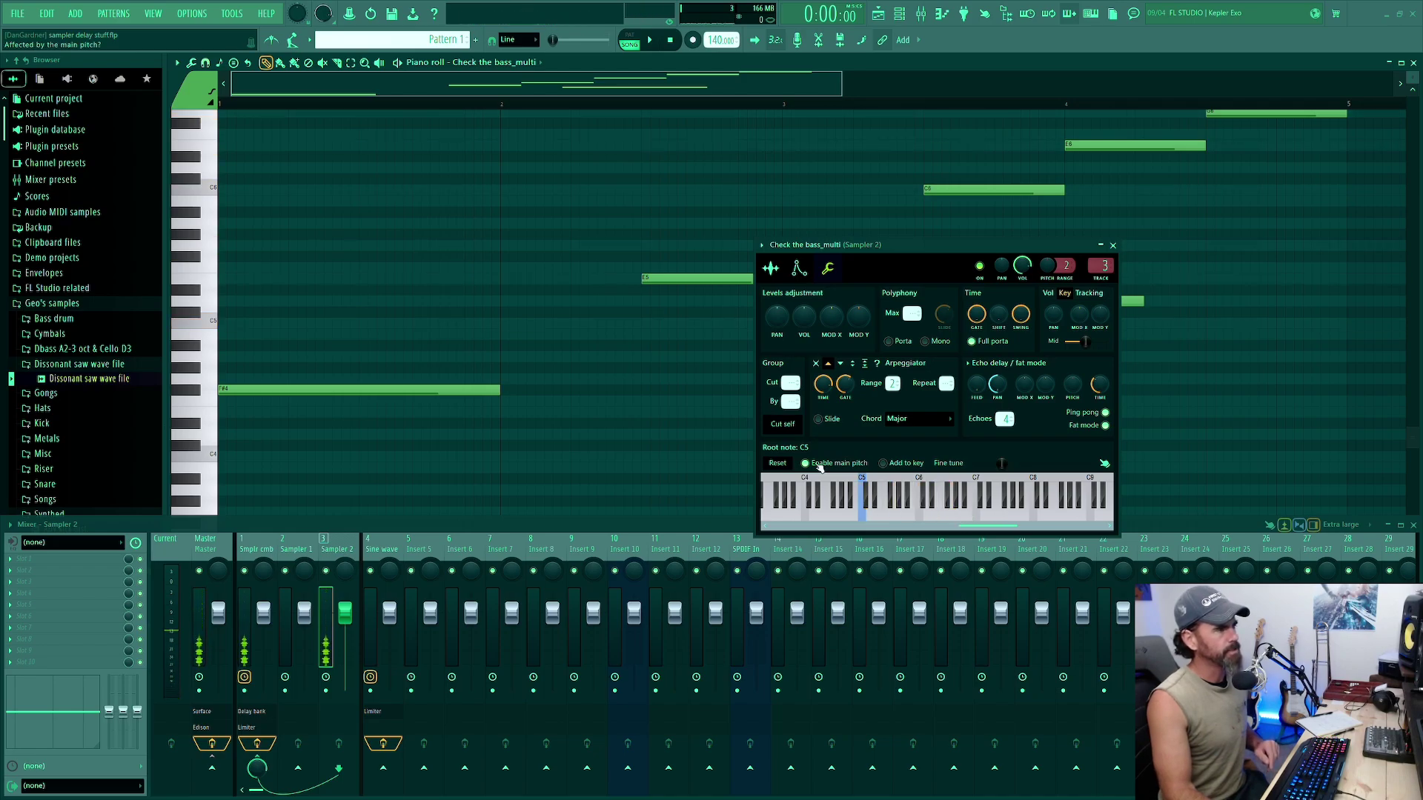
click(832, 422)
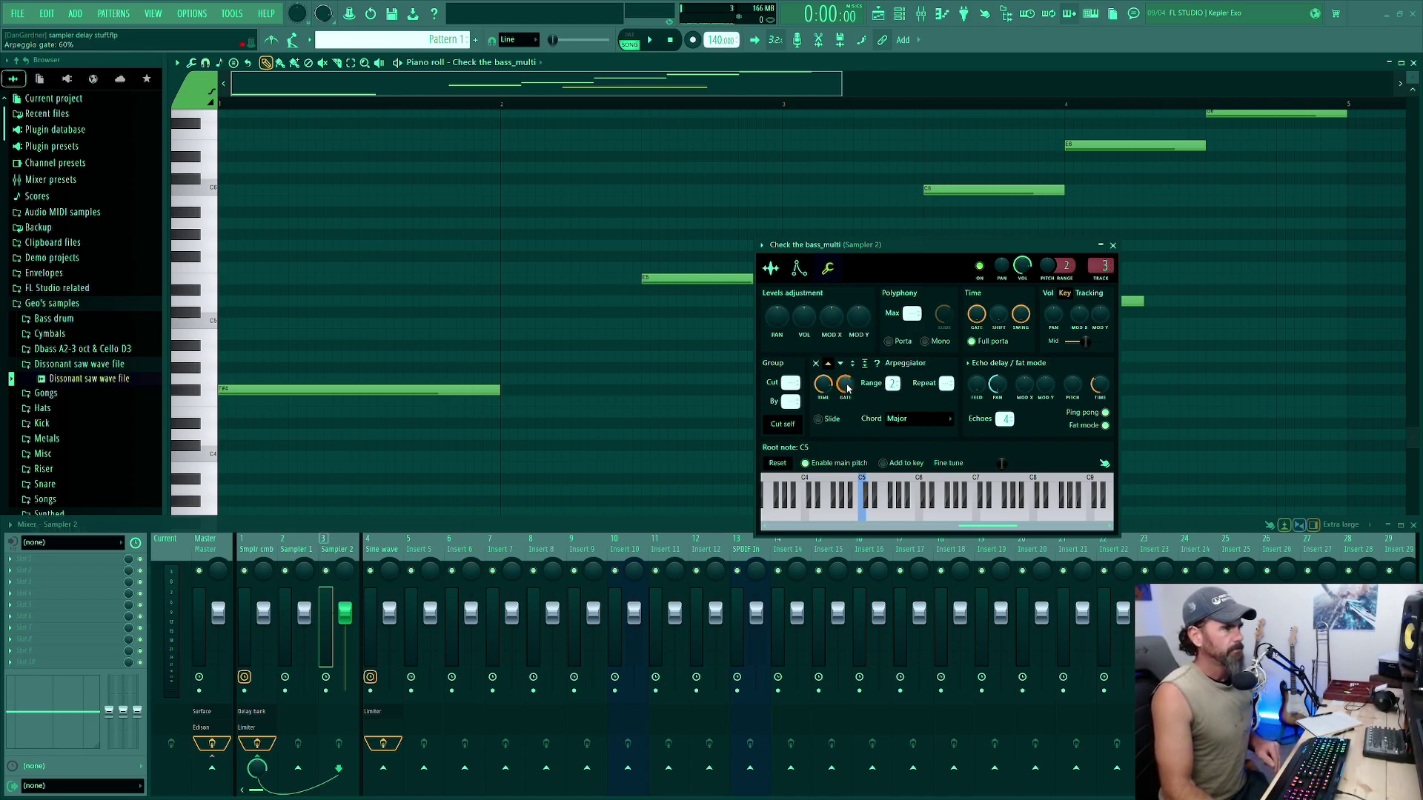
Enable the channel's volume envelope while auditioning the sample from C5.
click(800, 269)
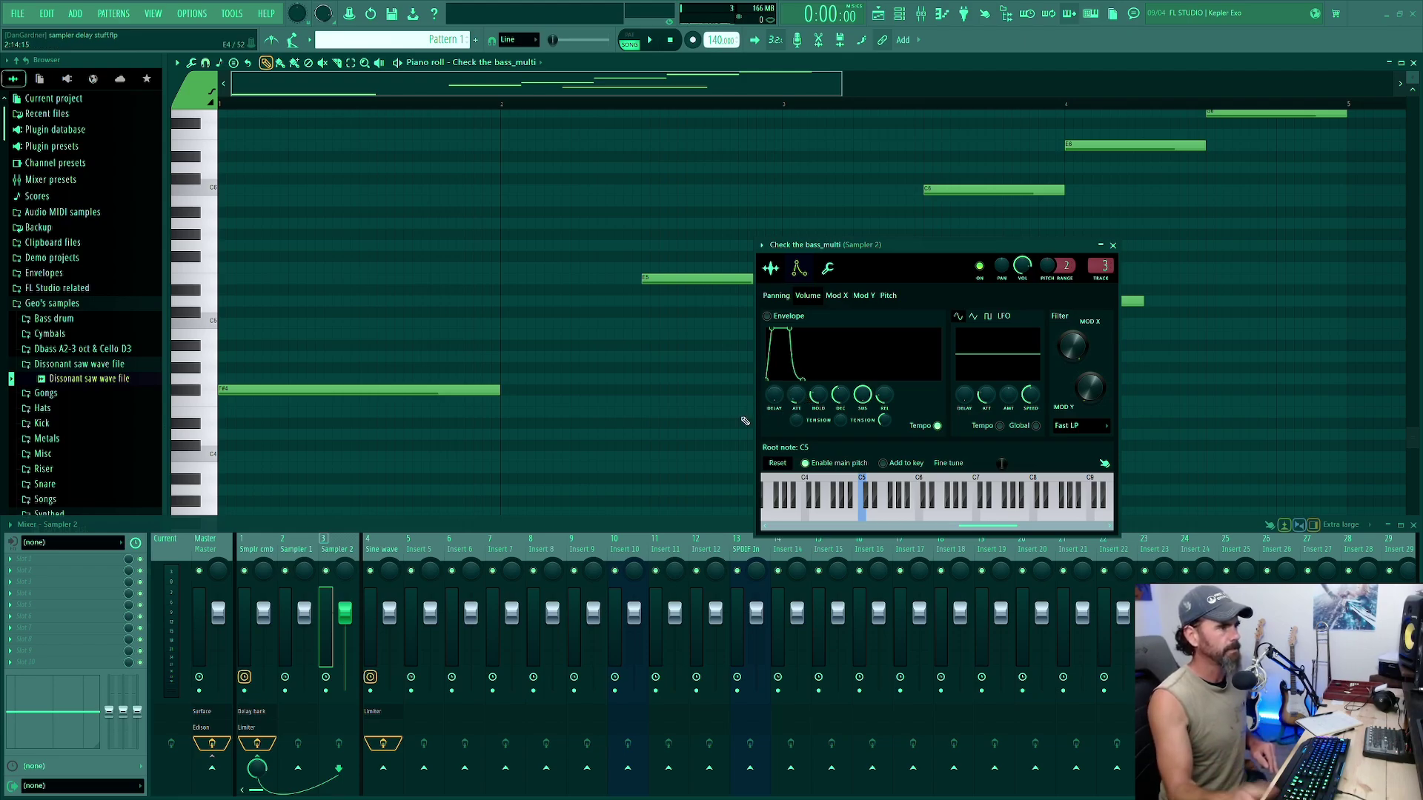
key(space)
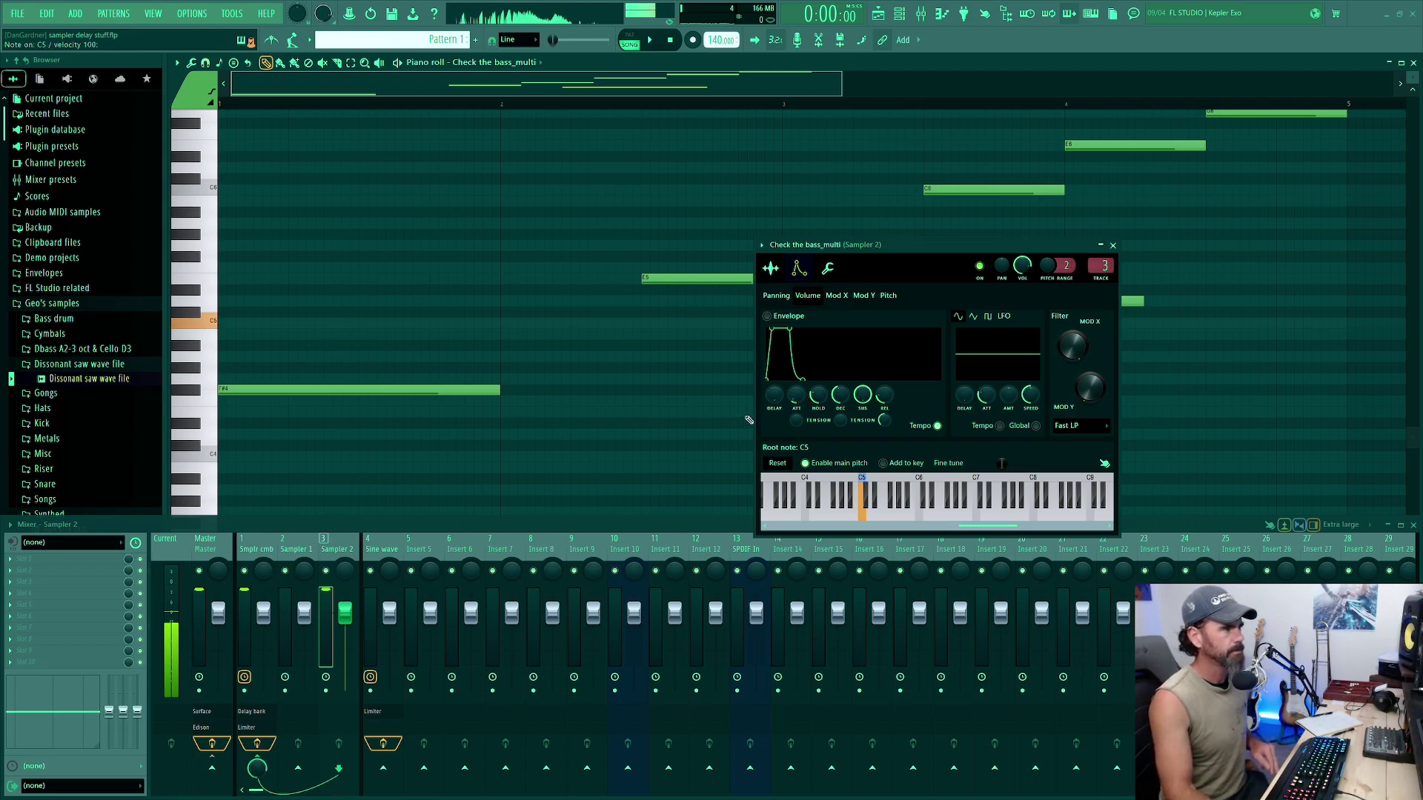
click(776, 323)
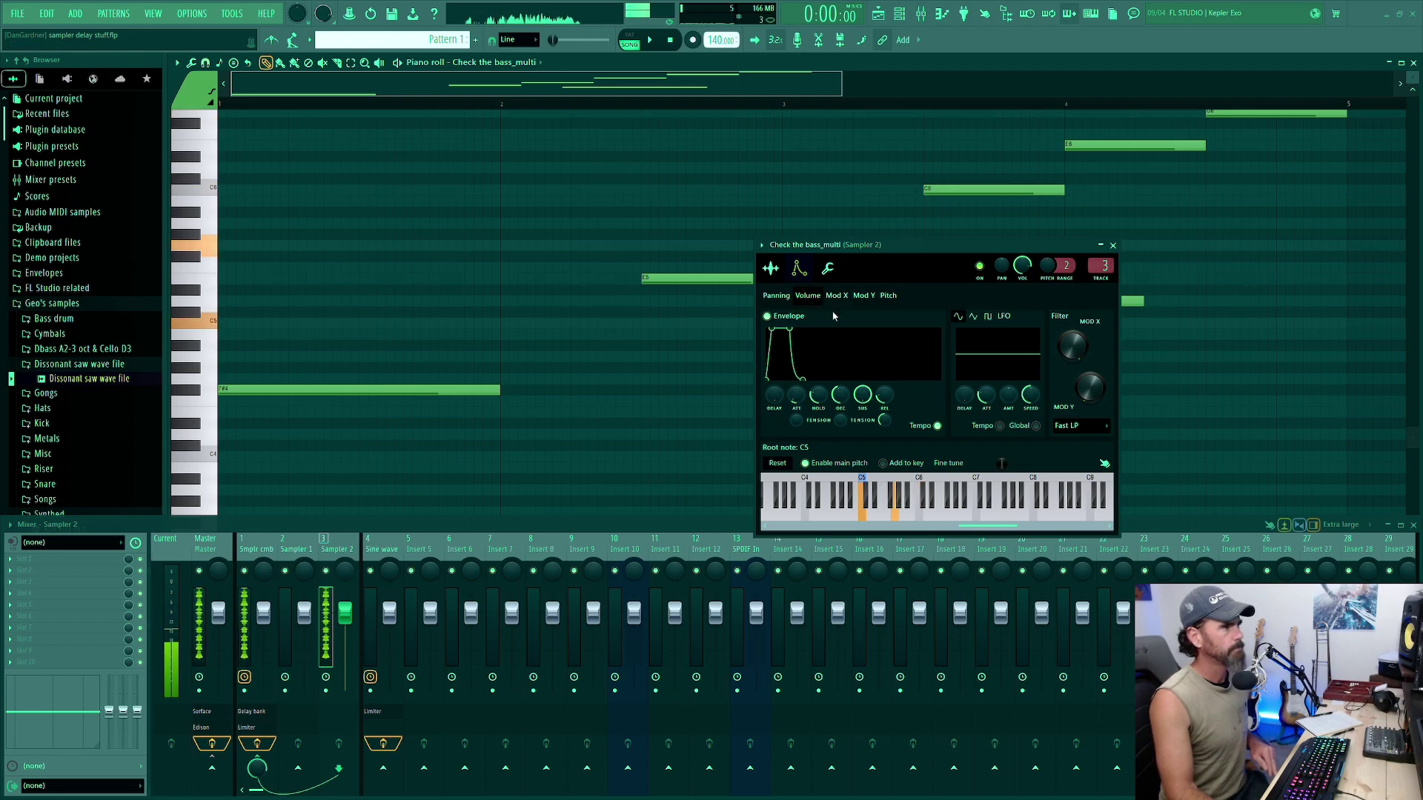
Lower the arpeggio gate, audition the shorter notes from C5, and raise the gate again.
click(828, 270)
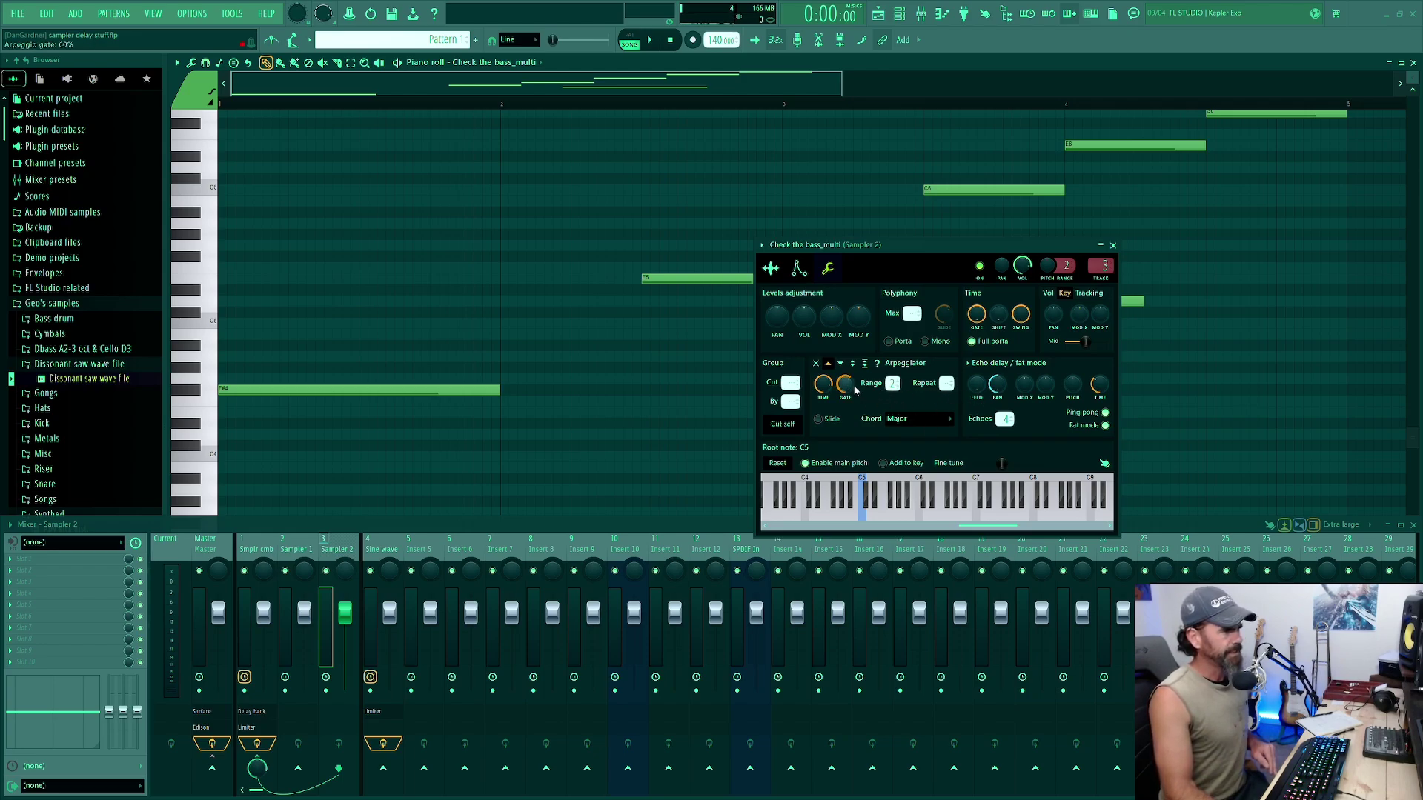
drag(850, 393, 850, 422)
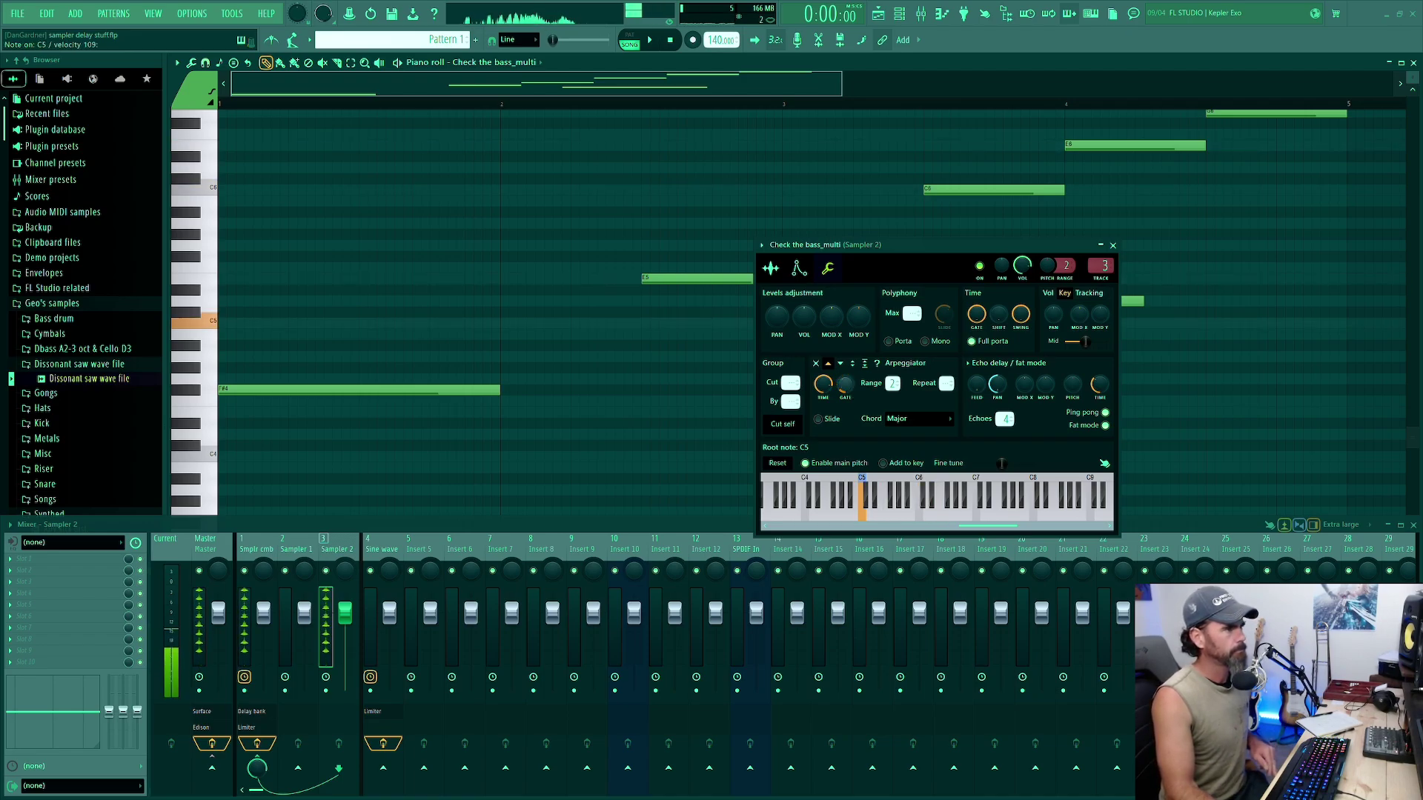
drag(850, 393, 845, 372)
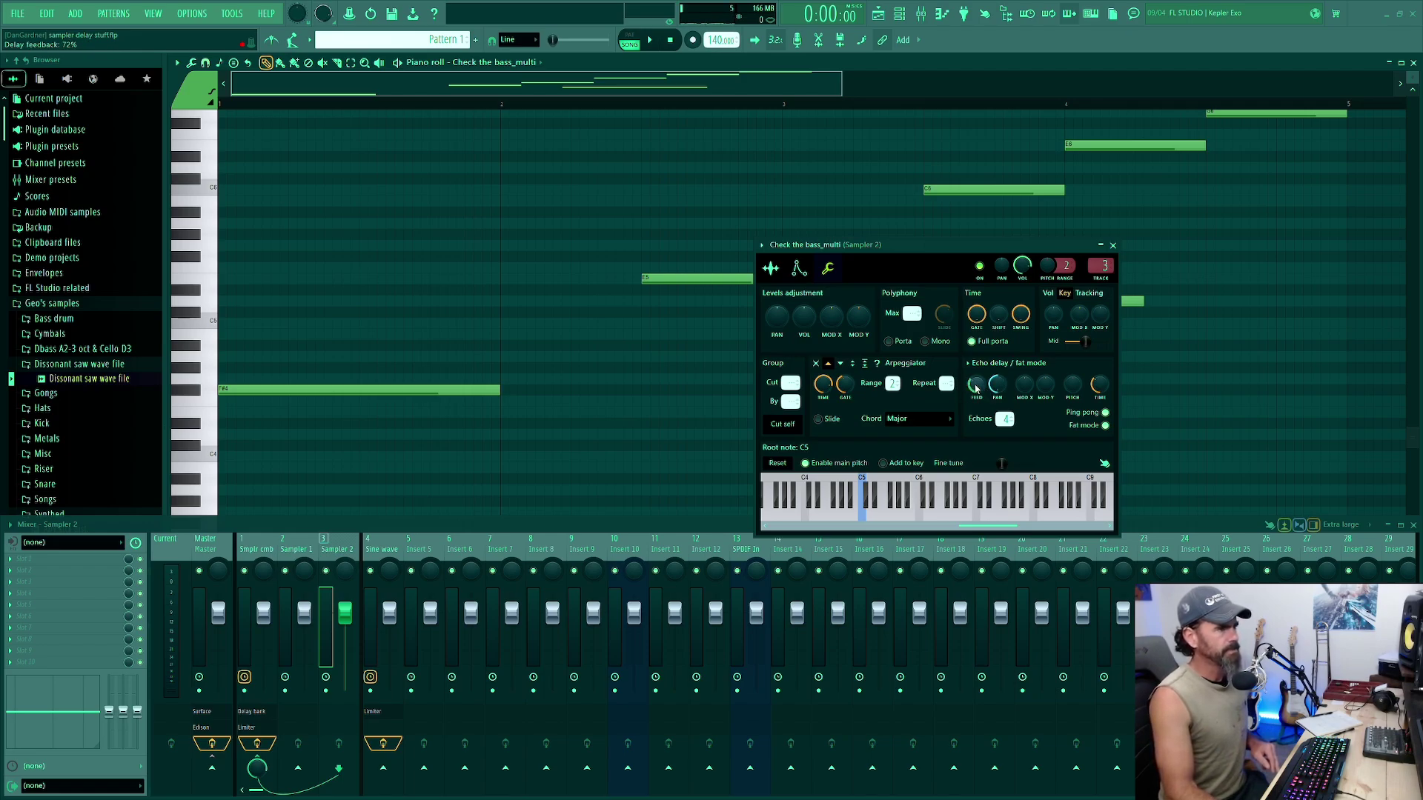
Audition the fat mode echoes at 72% delay feedback with repeated C5 notes.
key(z)
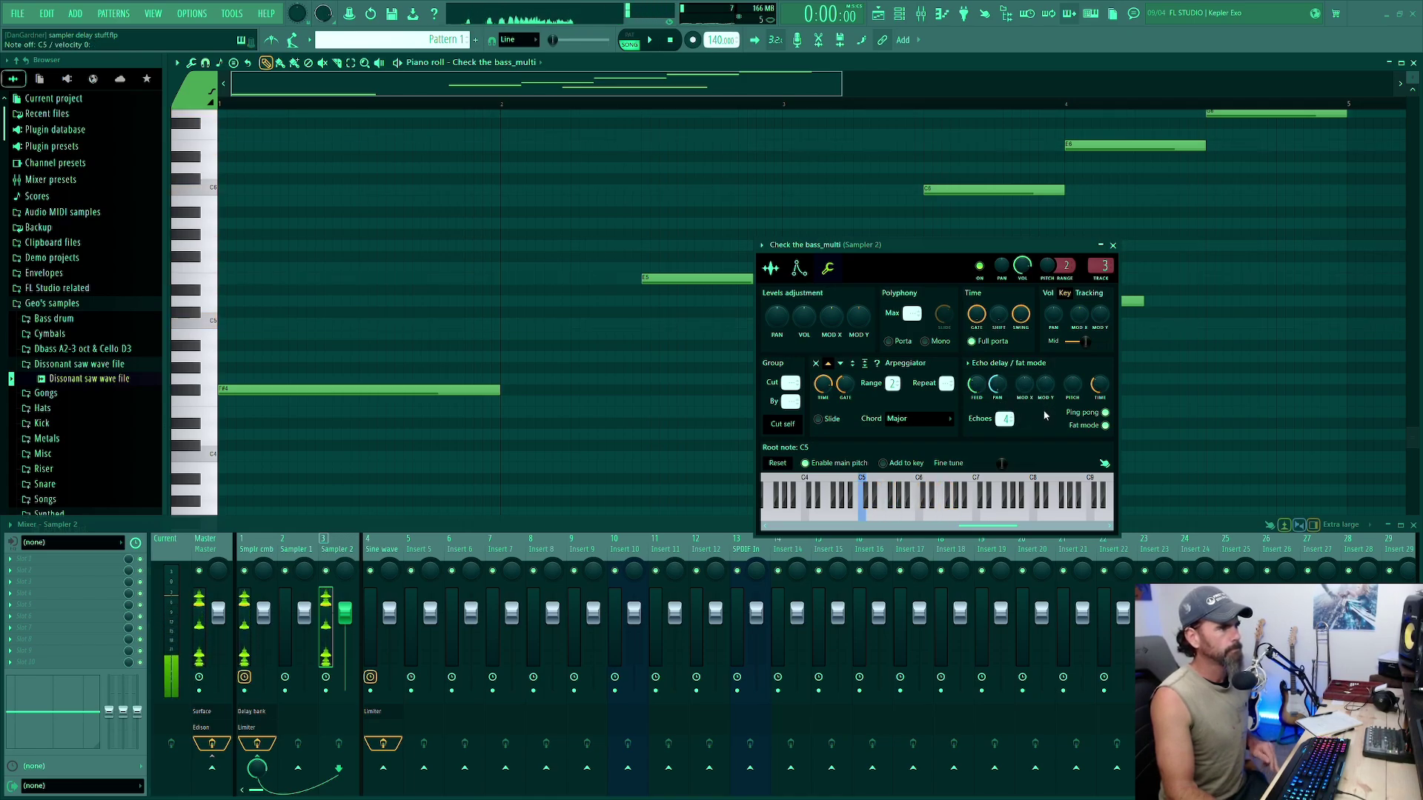
key(z)
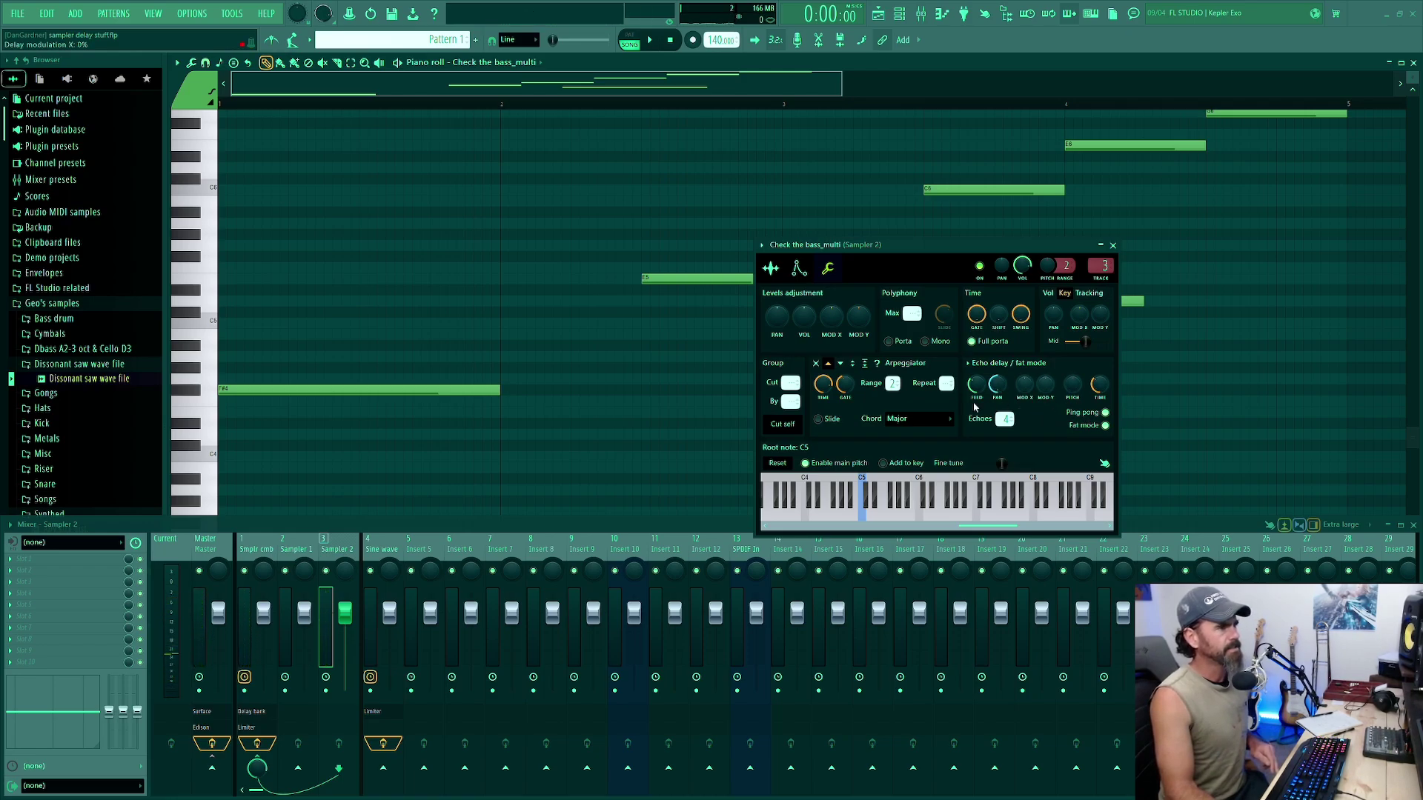
key(z)
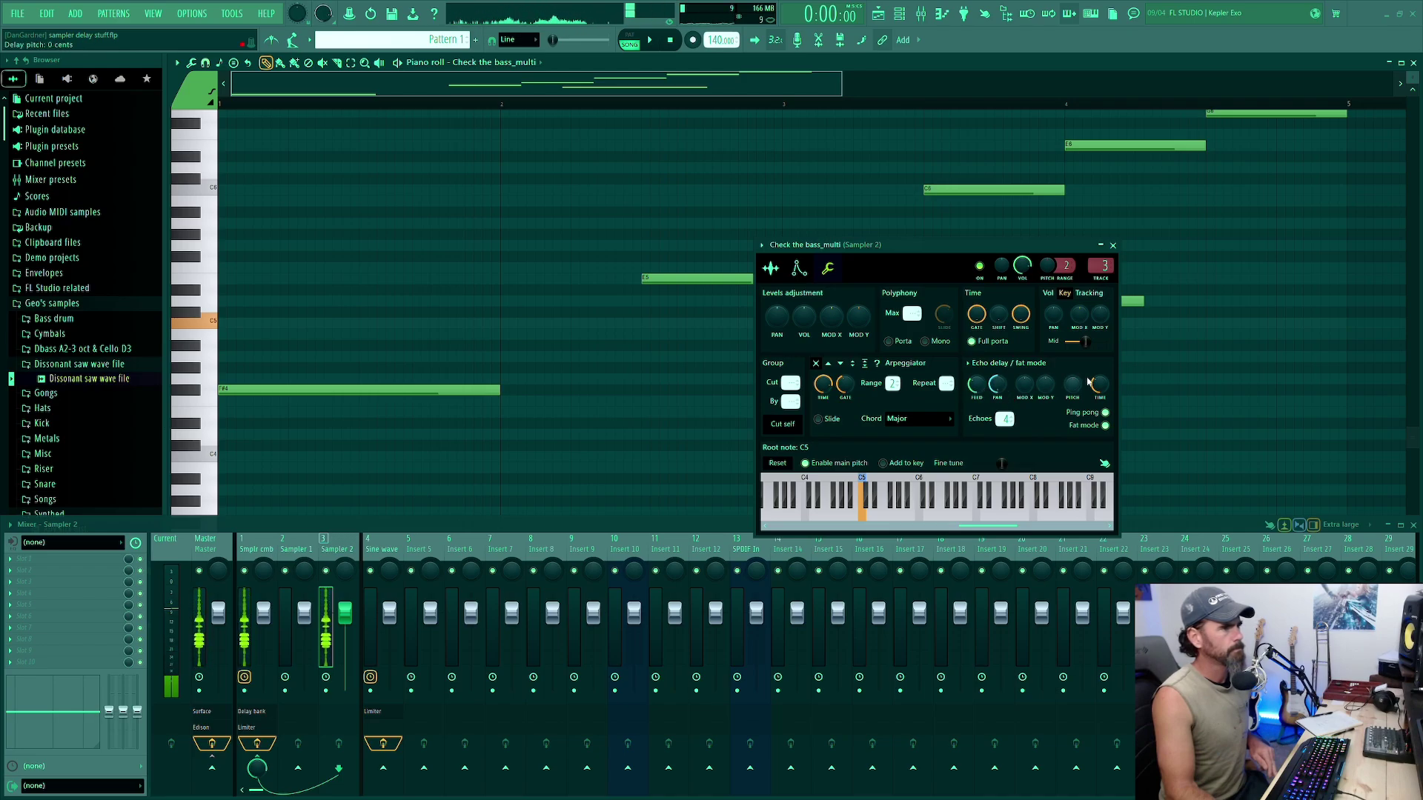
Reduce the delay time to 2:06 and audition the fat mode echoes on C5 and neighbouring notes.
drag(1101, 385, 1101, 400)
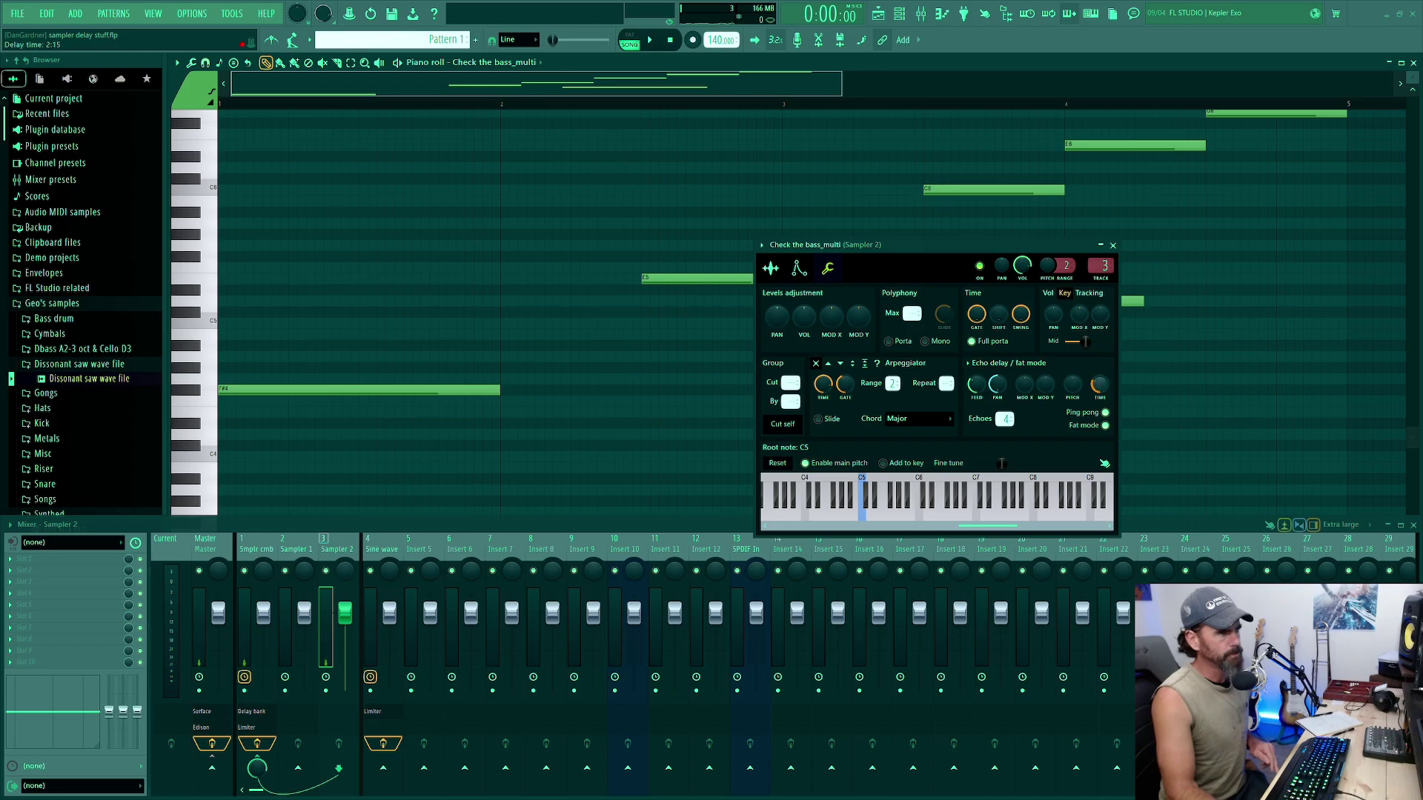
key(q)
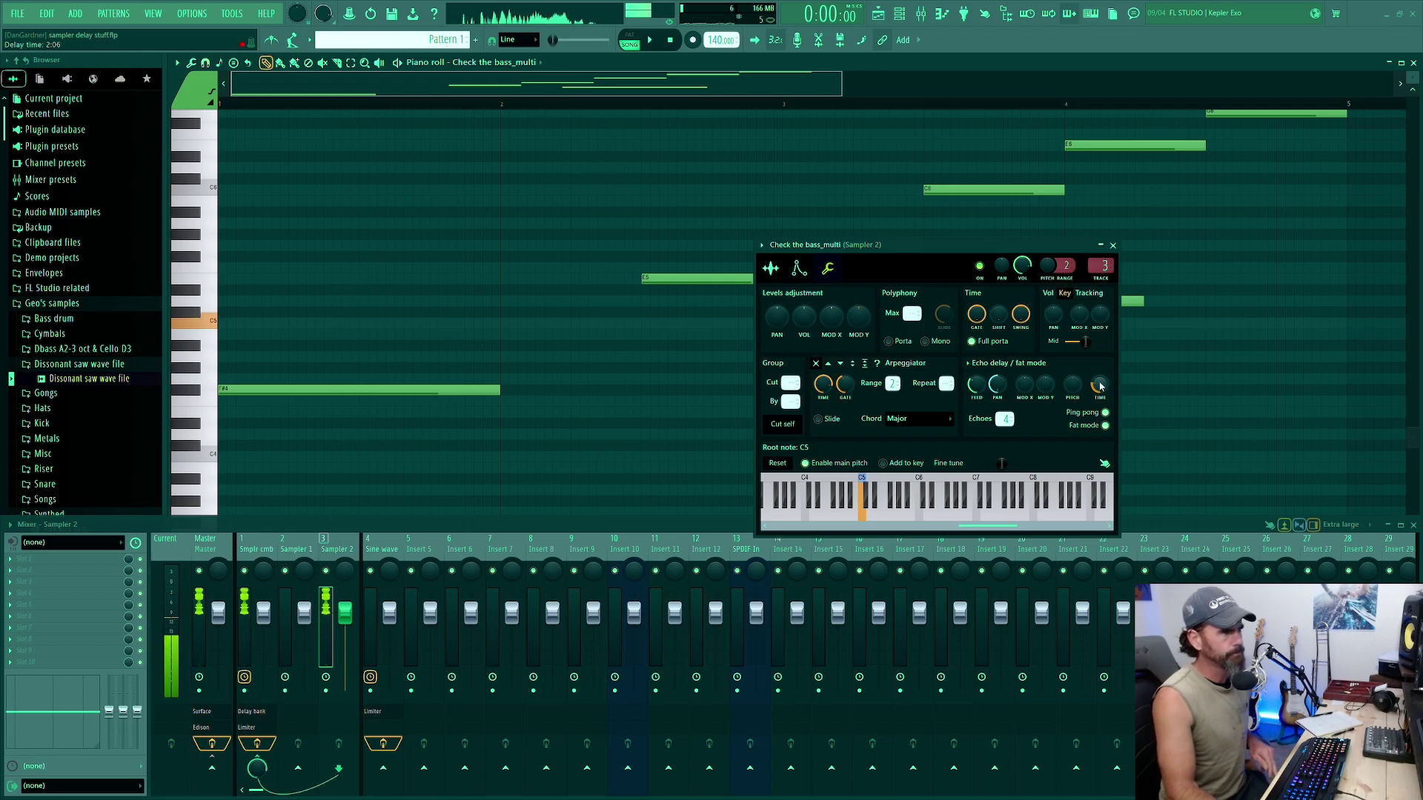
key(m)
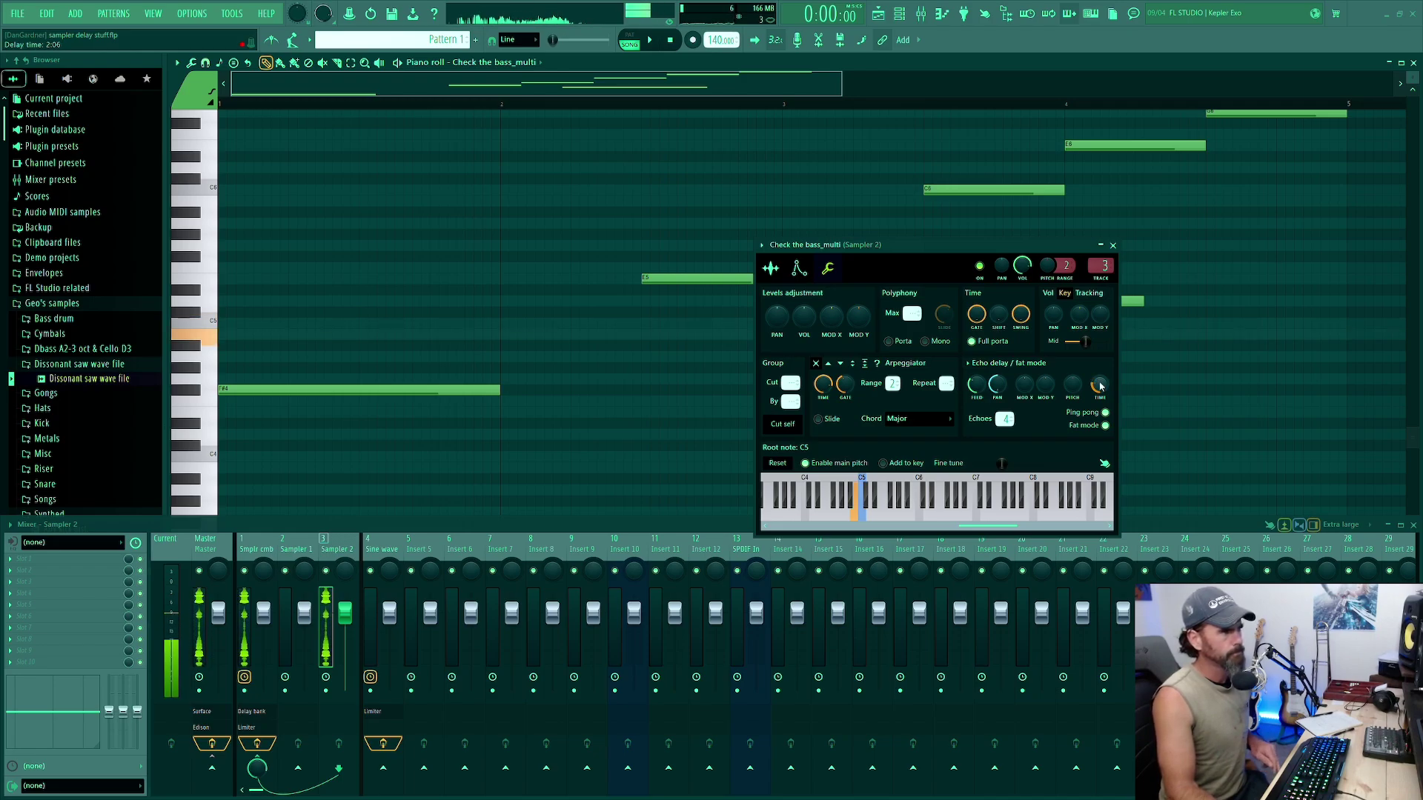
key(q)
key(w)
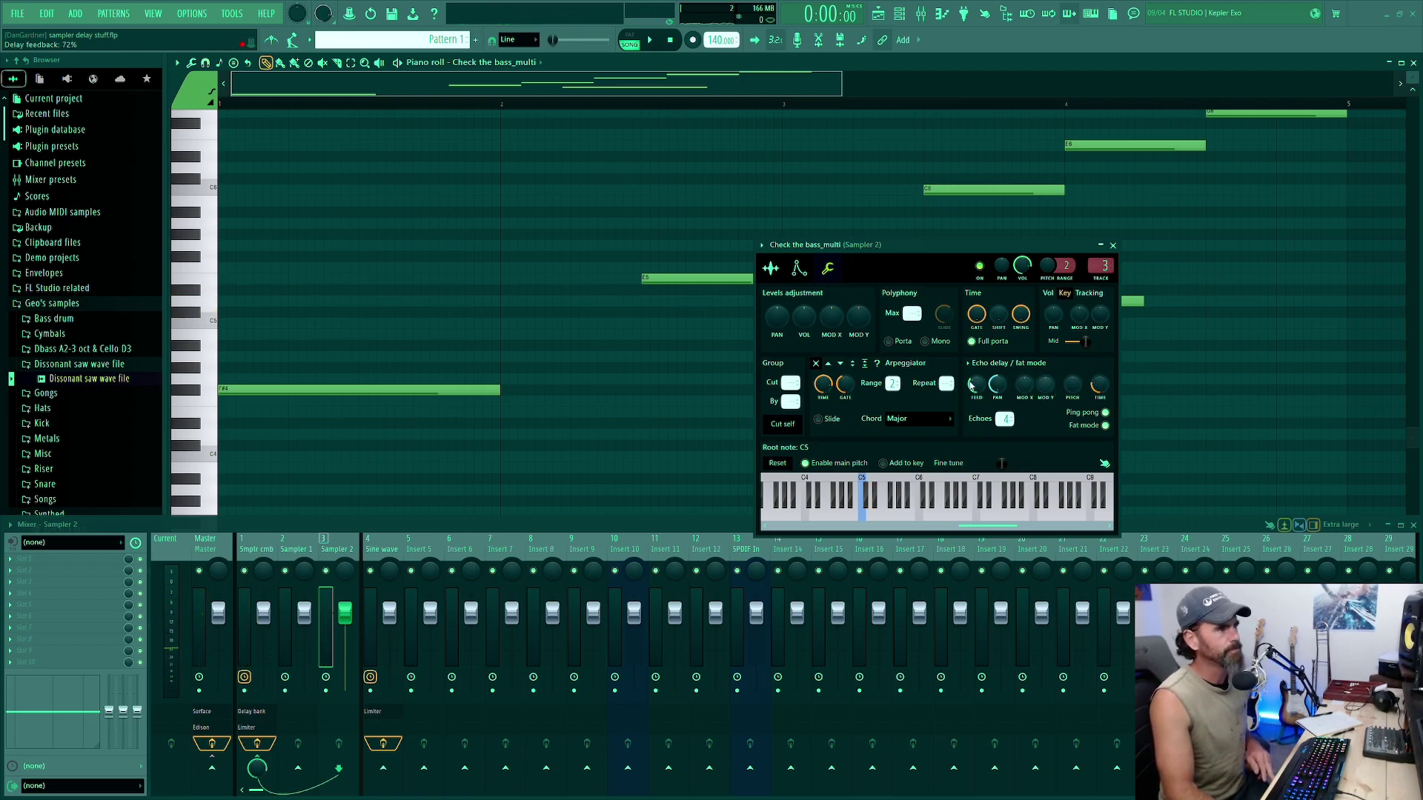
Move the sample start of the Check the bass_multi sample further into the waveform.
click(773, 271)
click(775, 274)
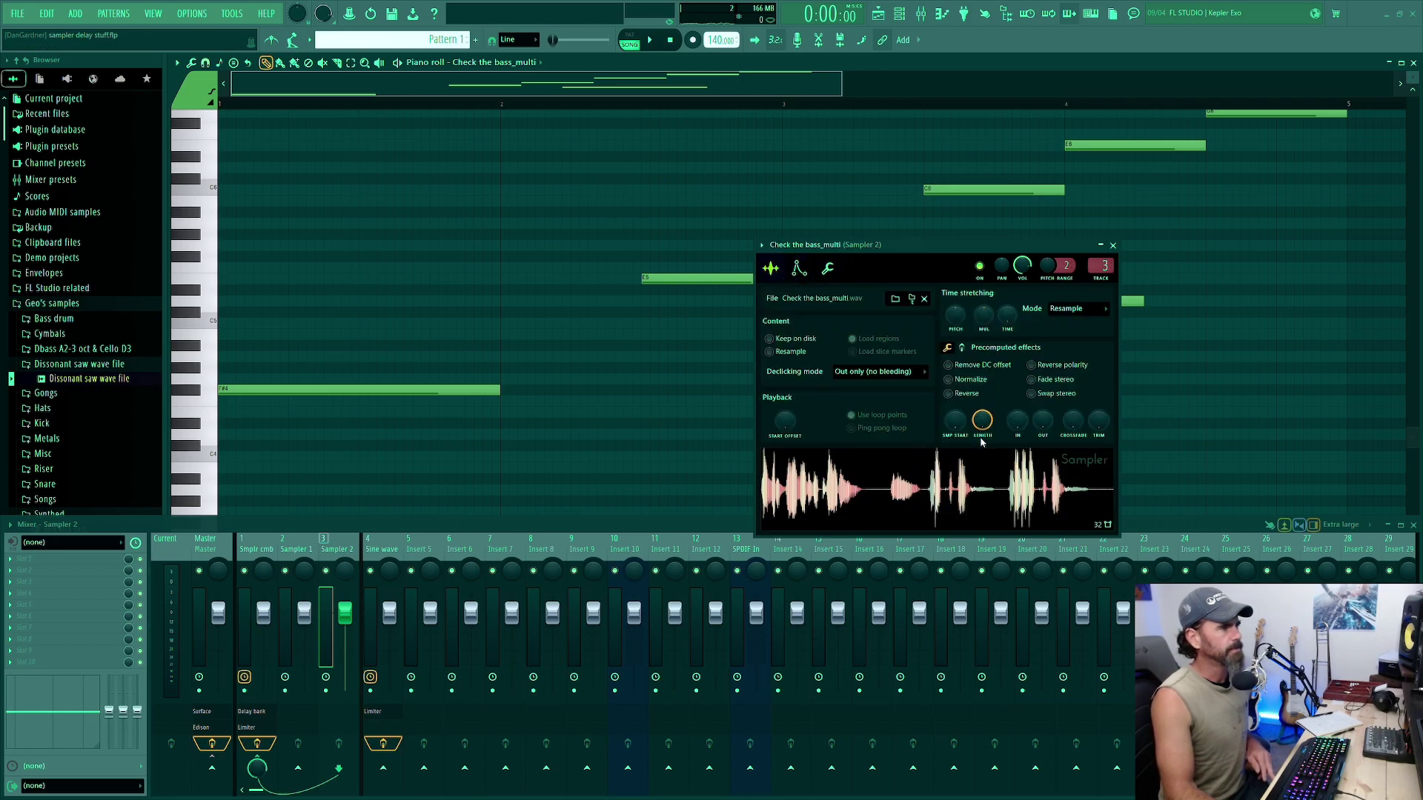
drag(956, 420, 954, 450)
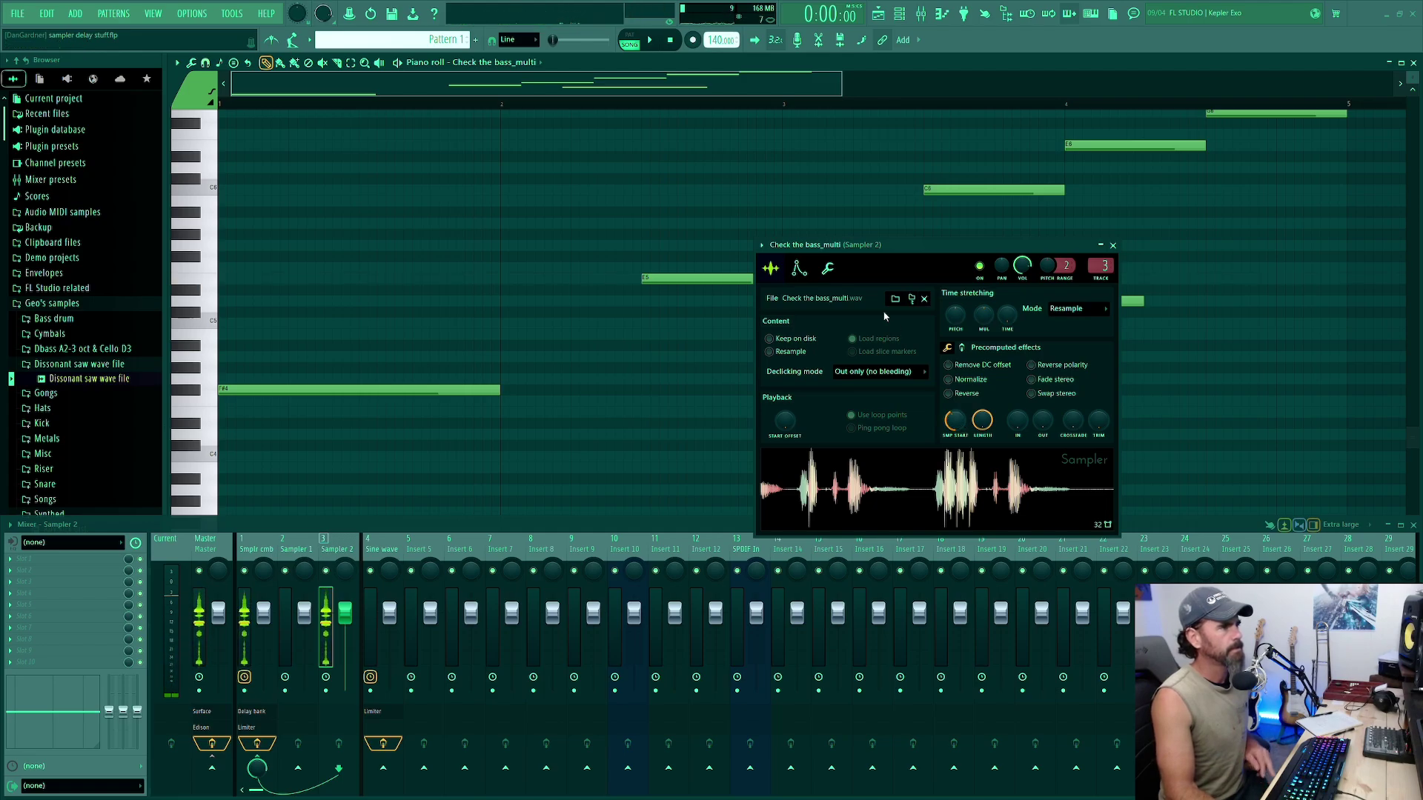
Turn off fat mode in the echo delay section and audition the plain echoes.
click(828, 268)
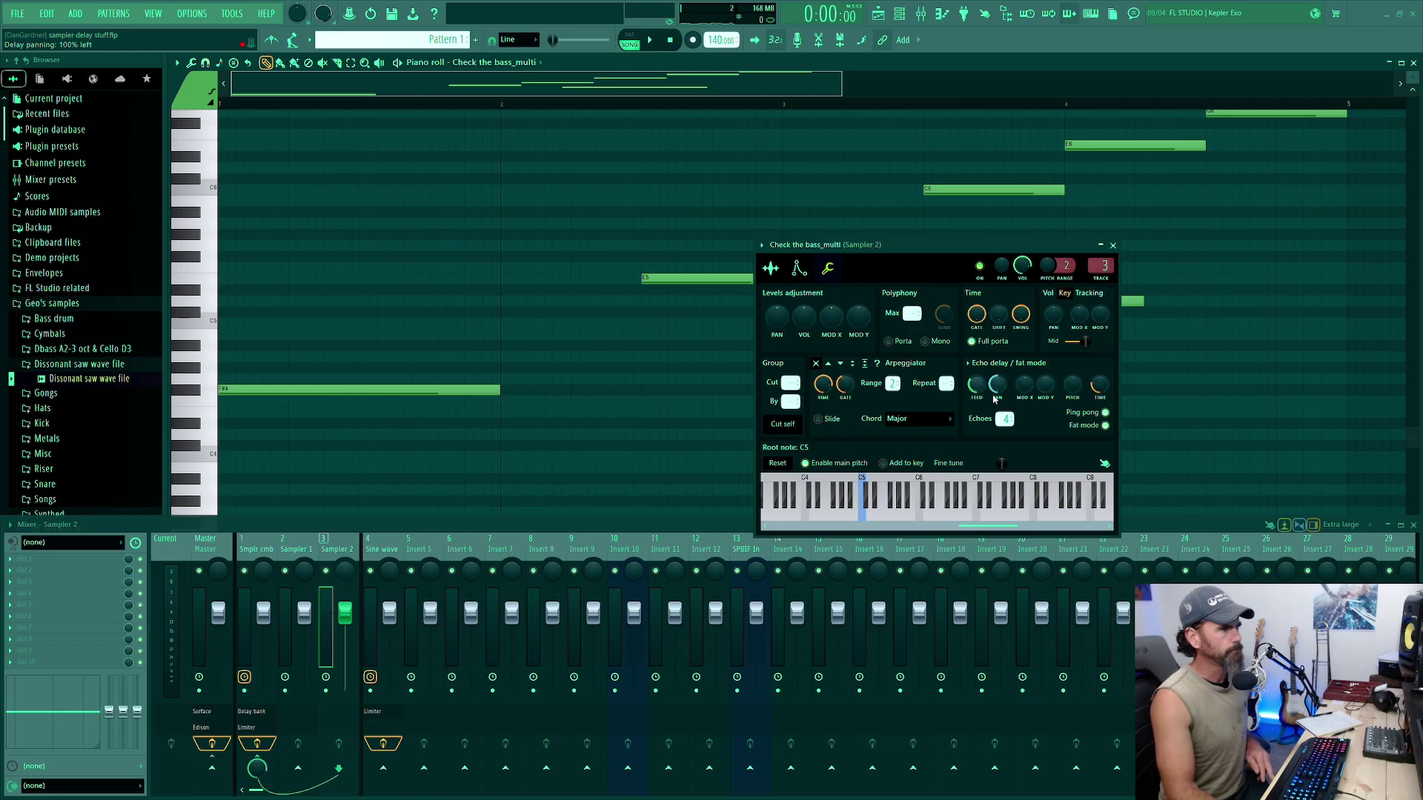
click(1105, 425)
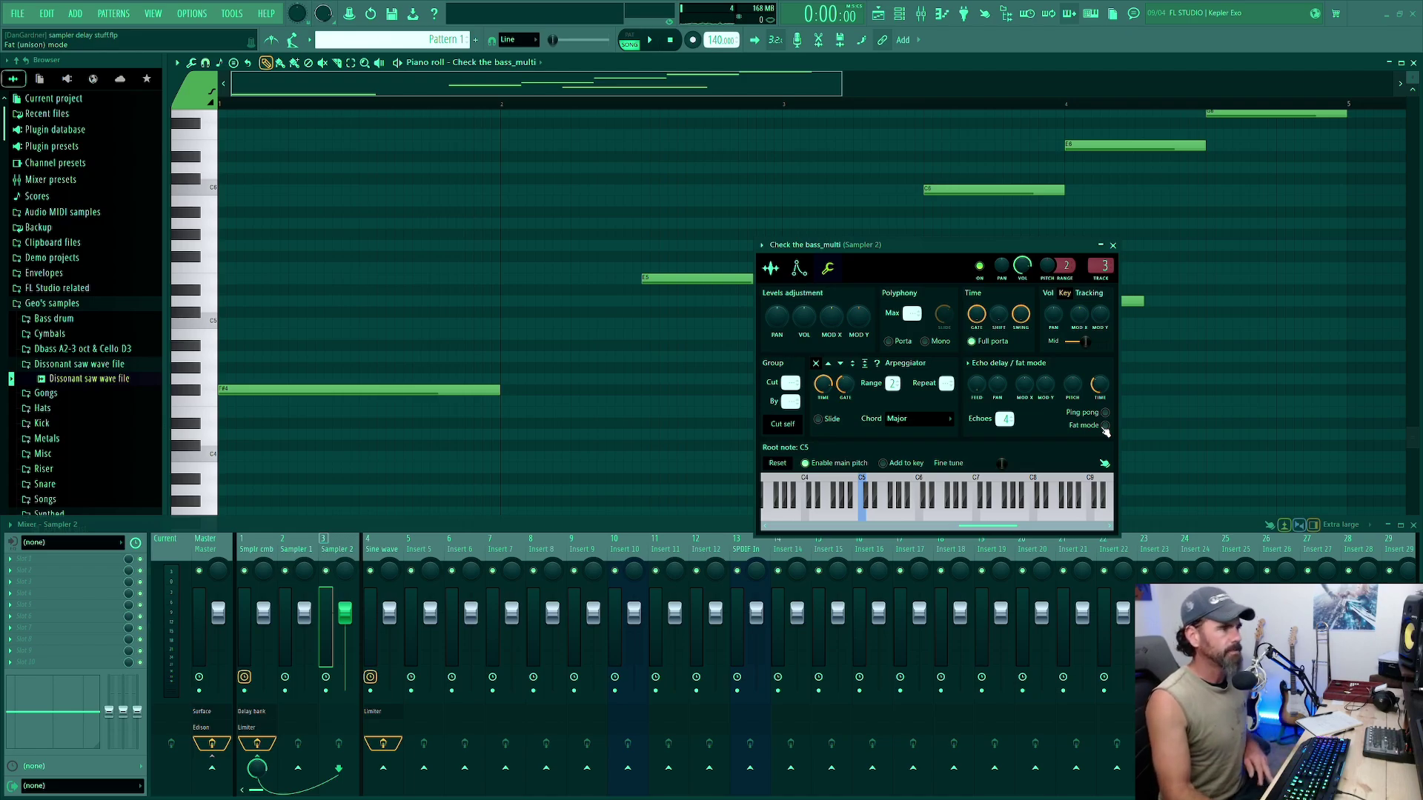
key(c)
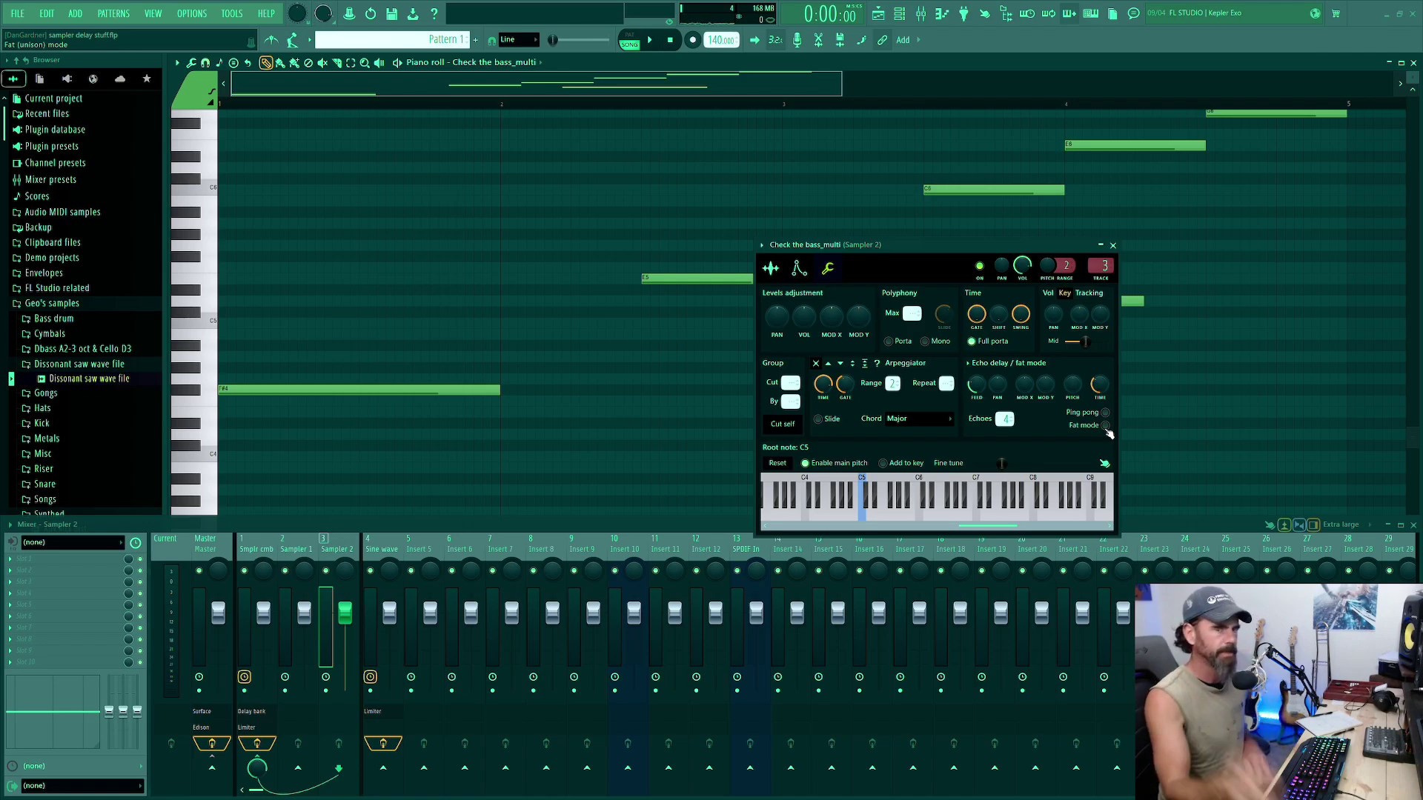
key(c)
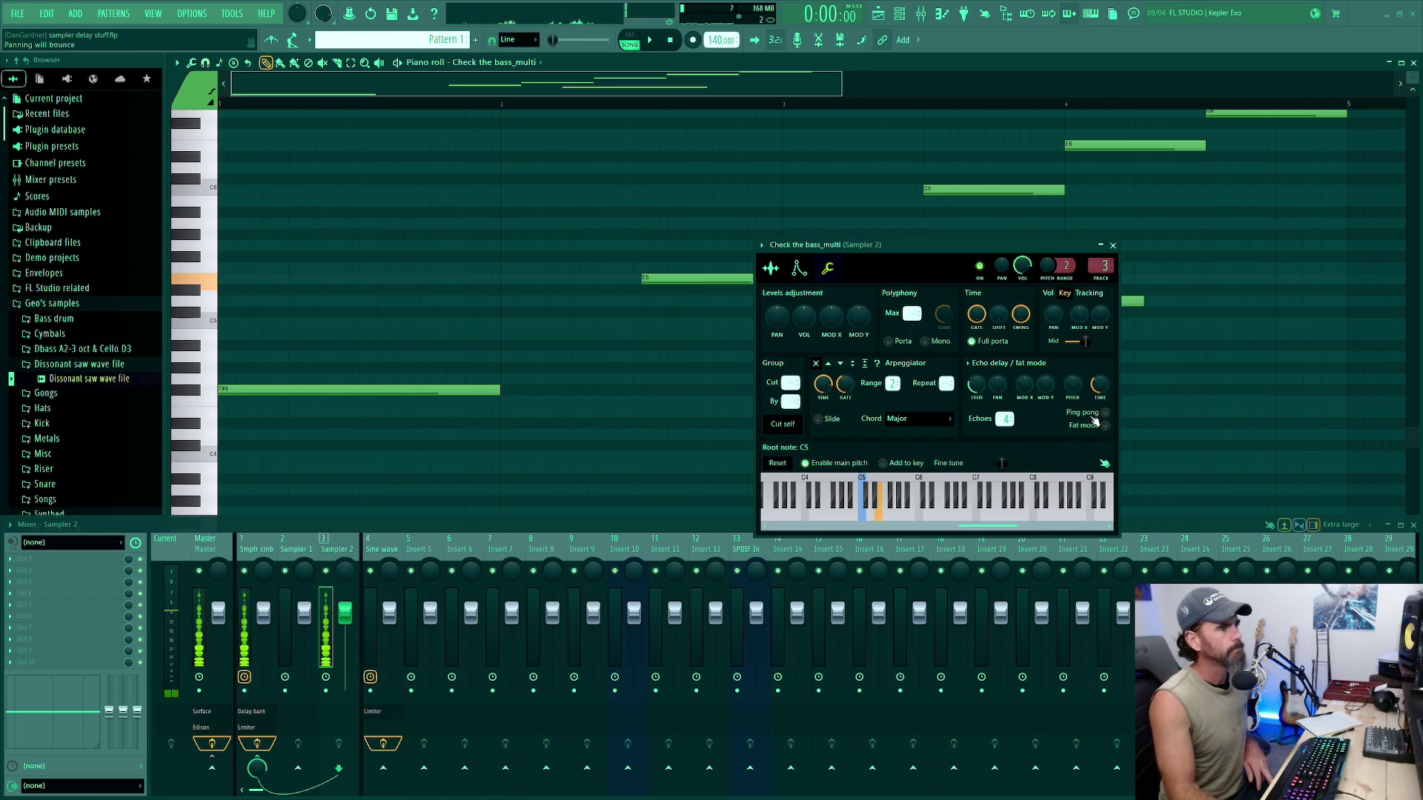
Turn on ping pong for the echoes, set the arpeggiator direction to up, and audition the result.
click(1105, 412)
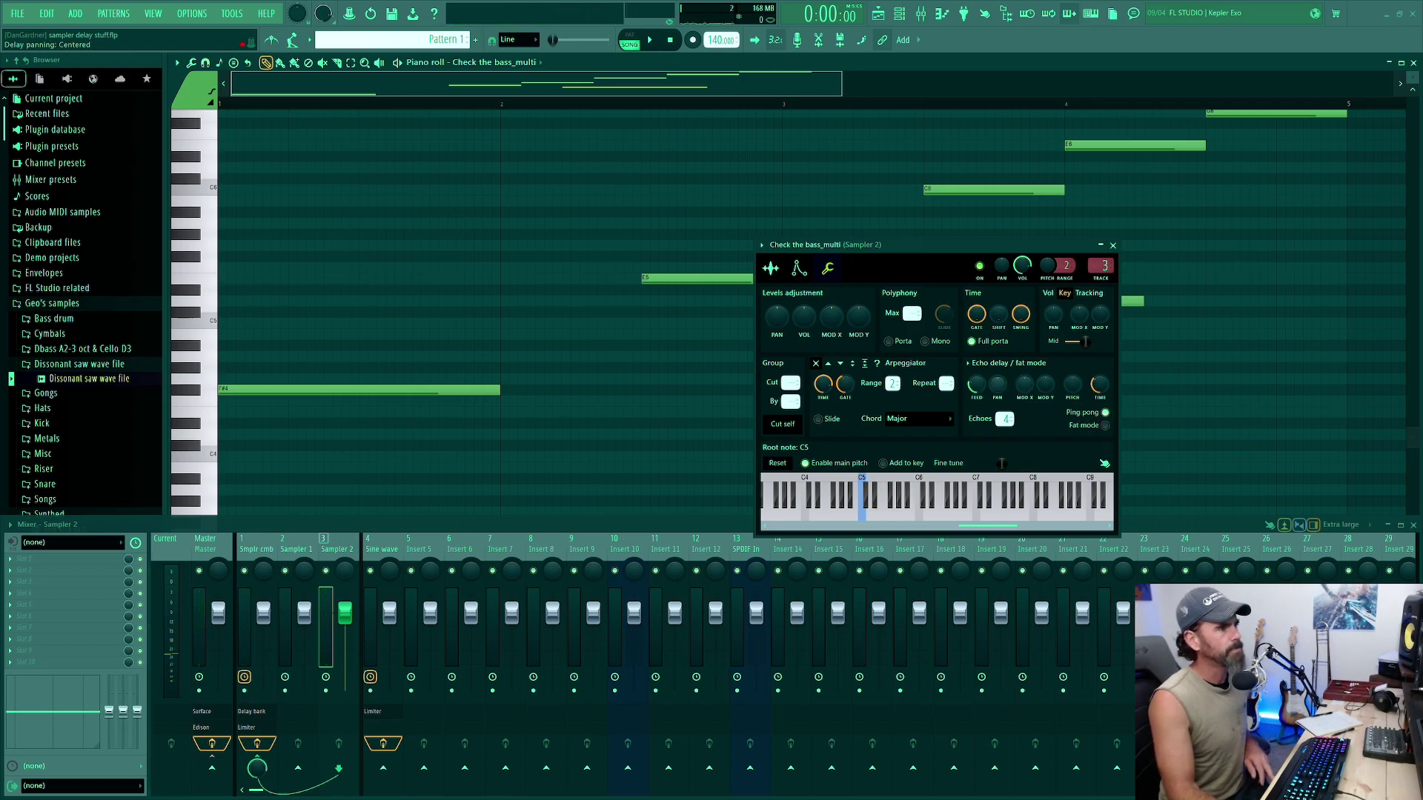
key(x)
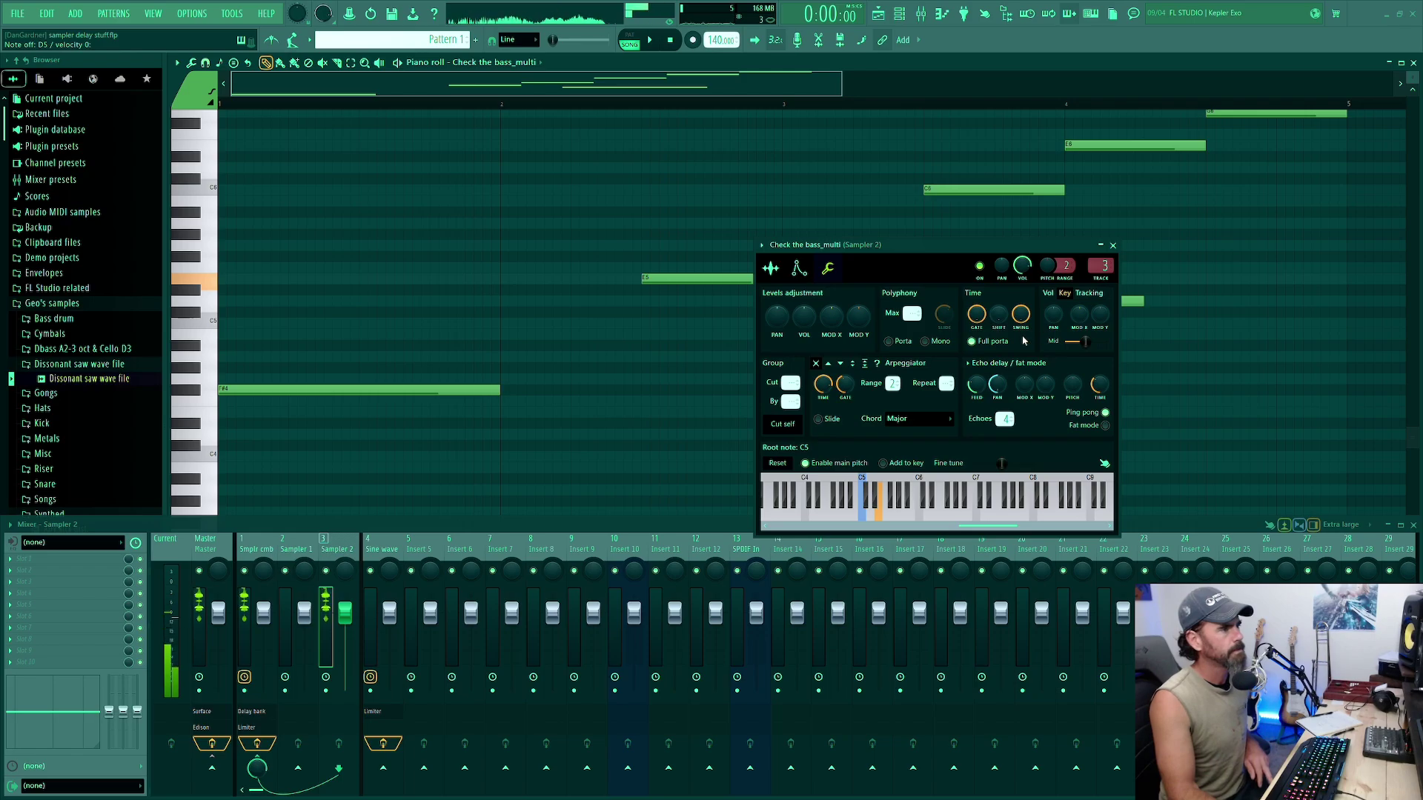
click(830, 363)
key(c)
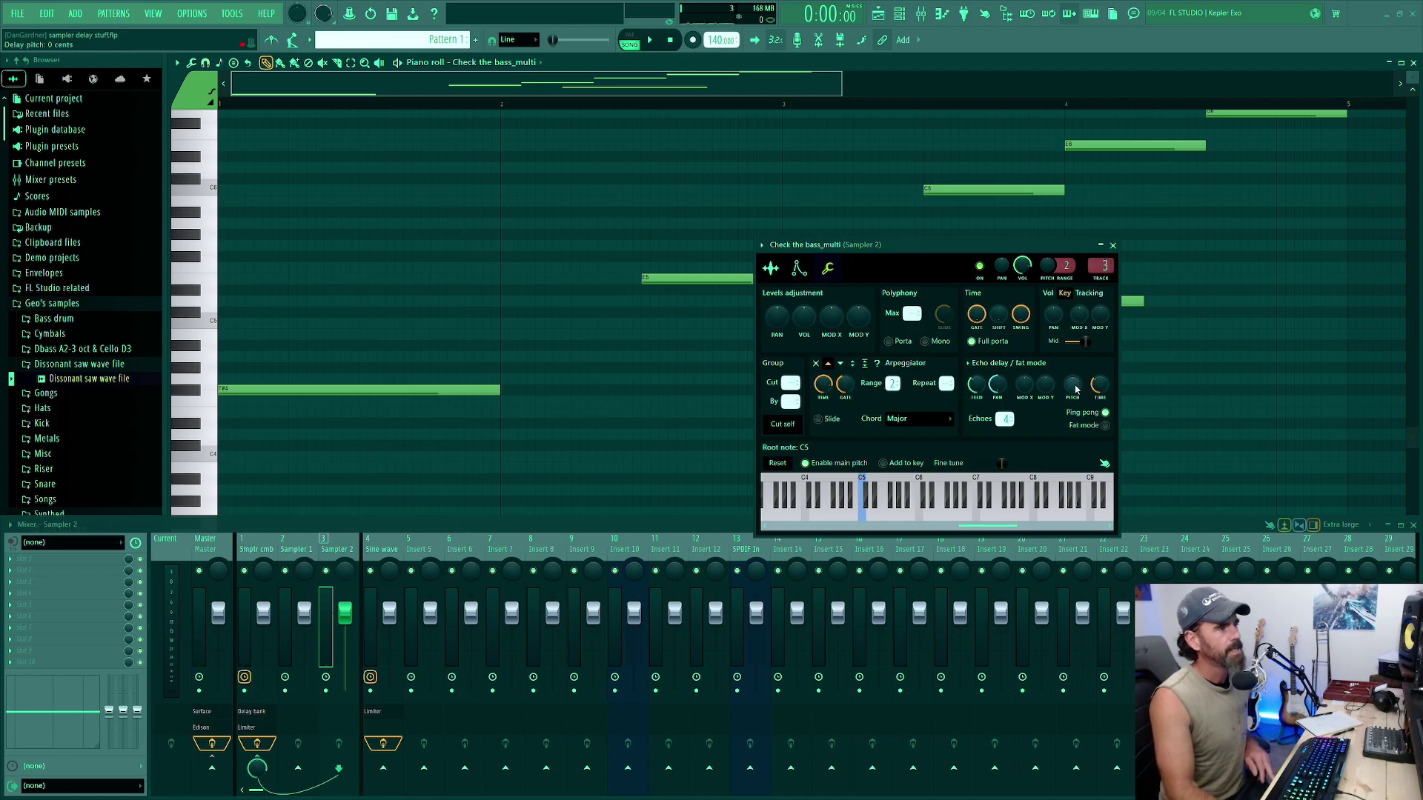
Set the delay pitch to +500 cents and the number of echoes to 7, auditioning the rising echoes on several notes.
drag(1076, 389, 1076, 382)
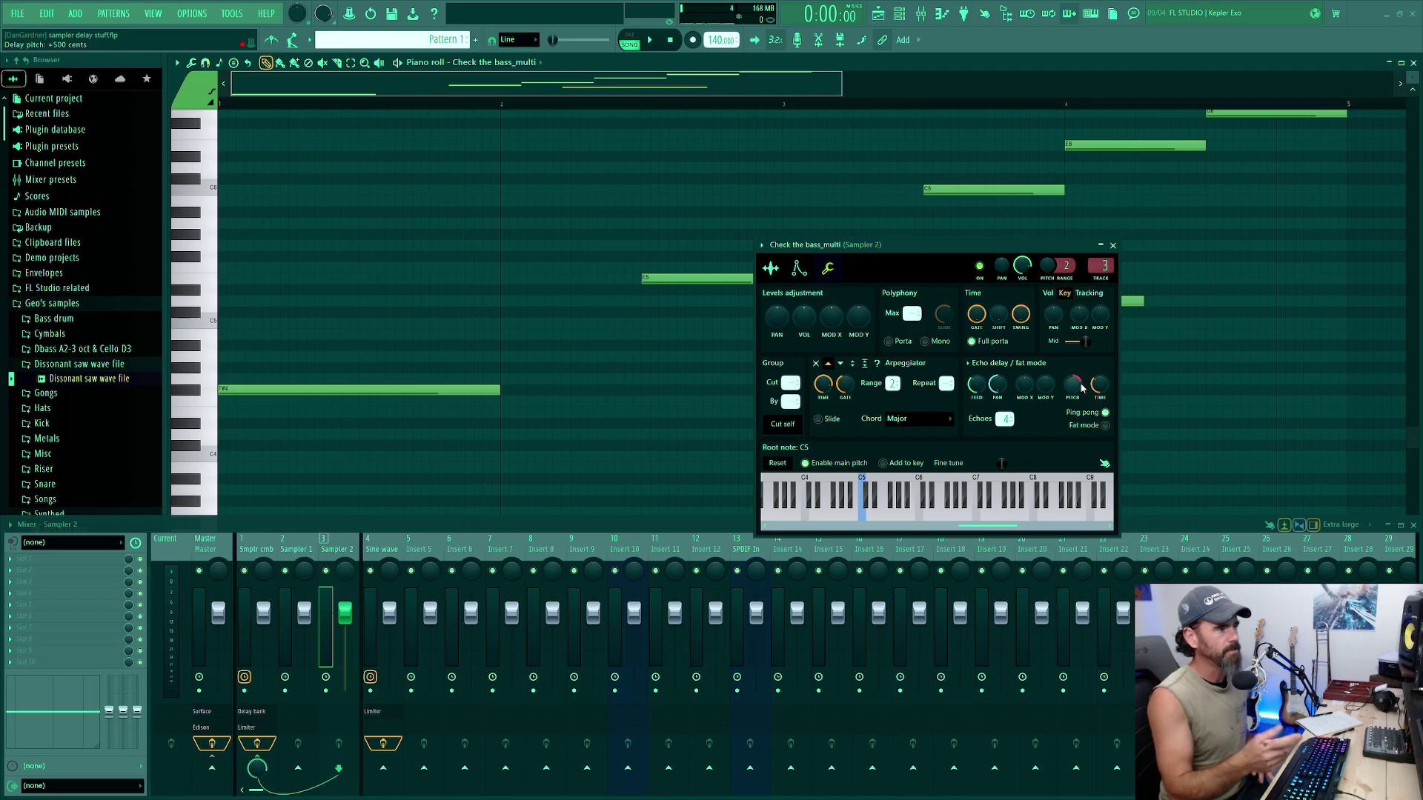
key(e)
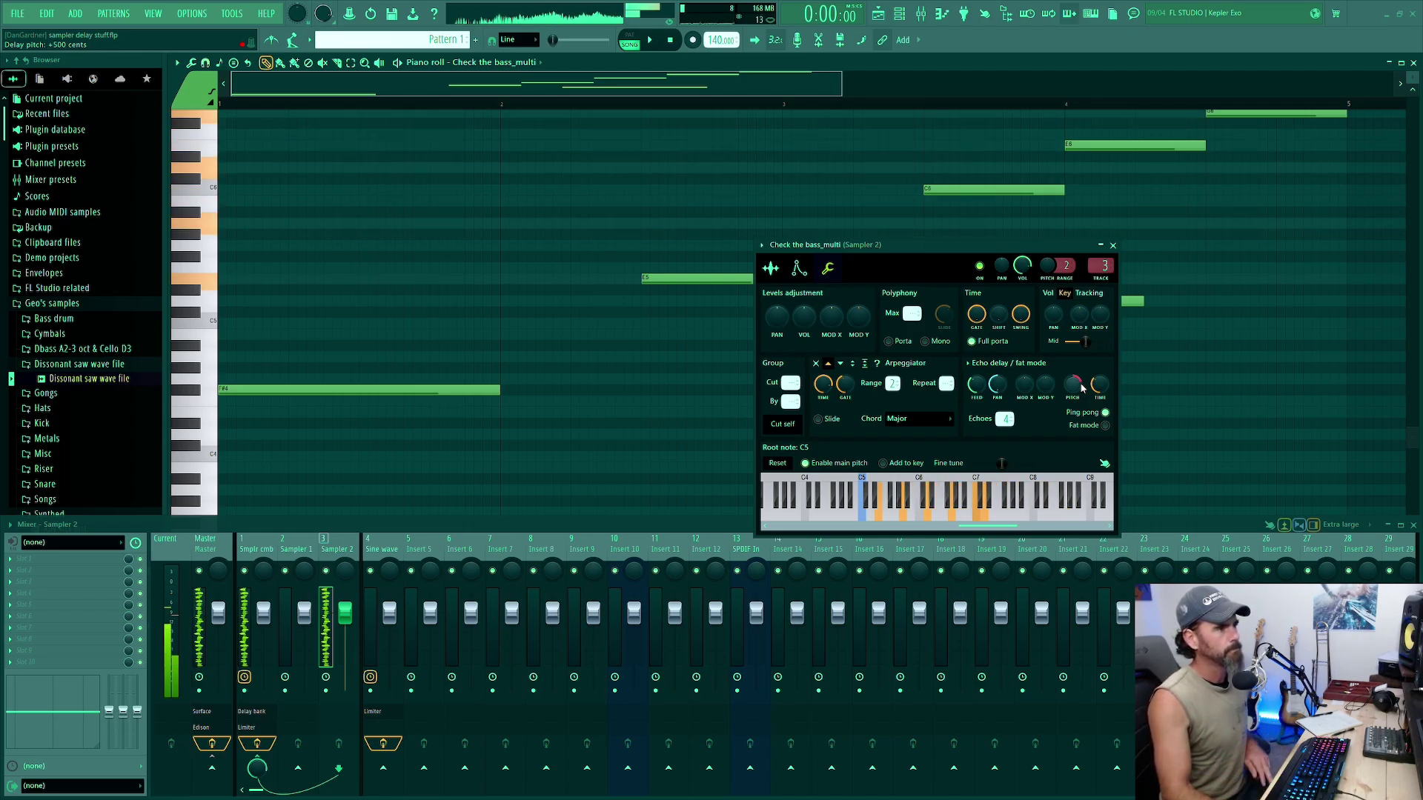
key(m)
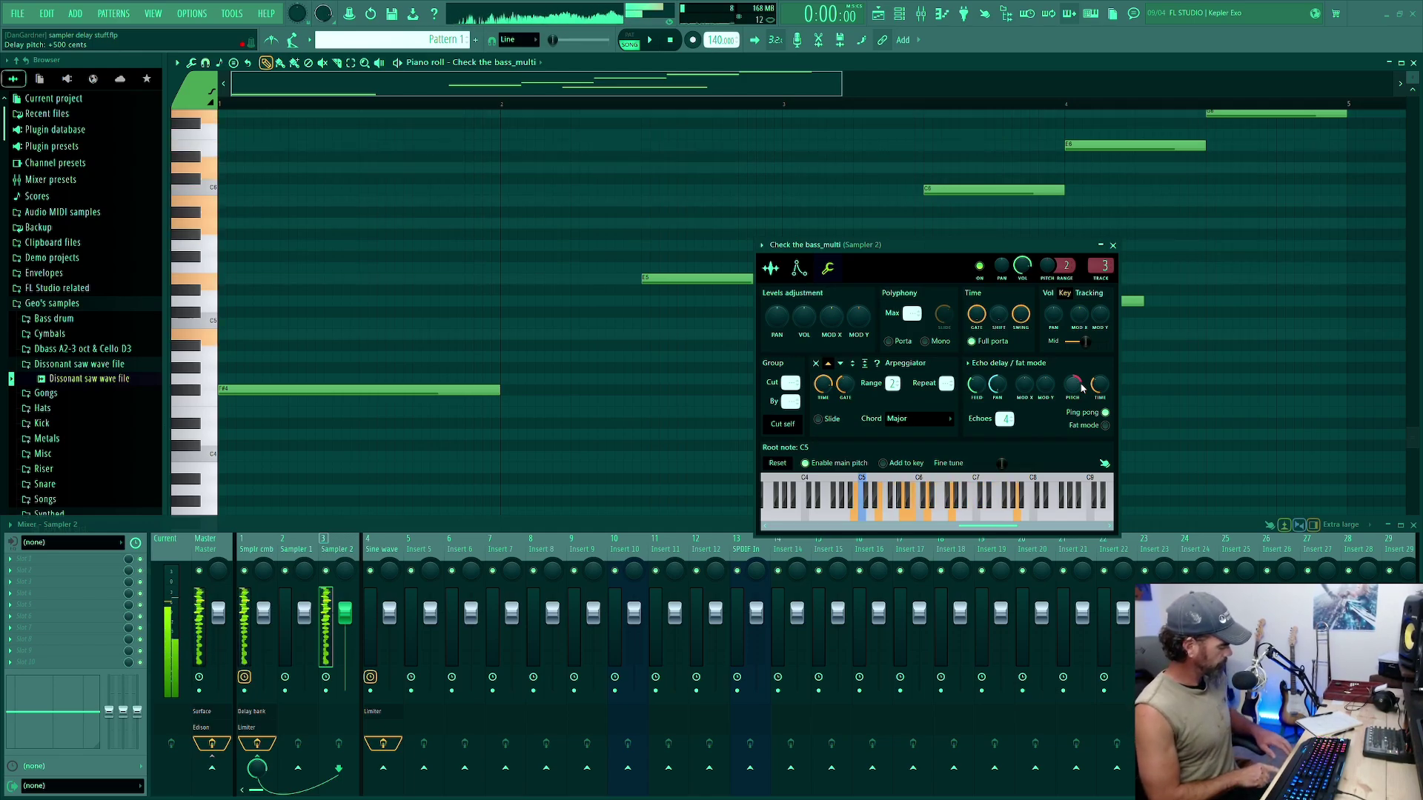
key(z)
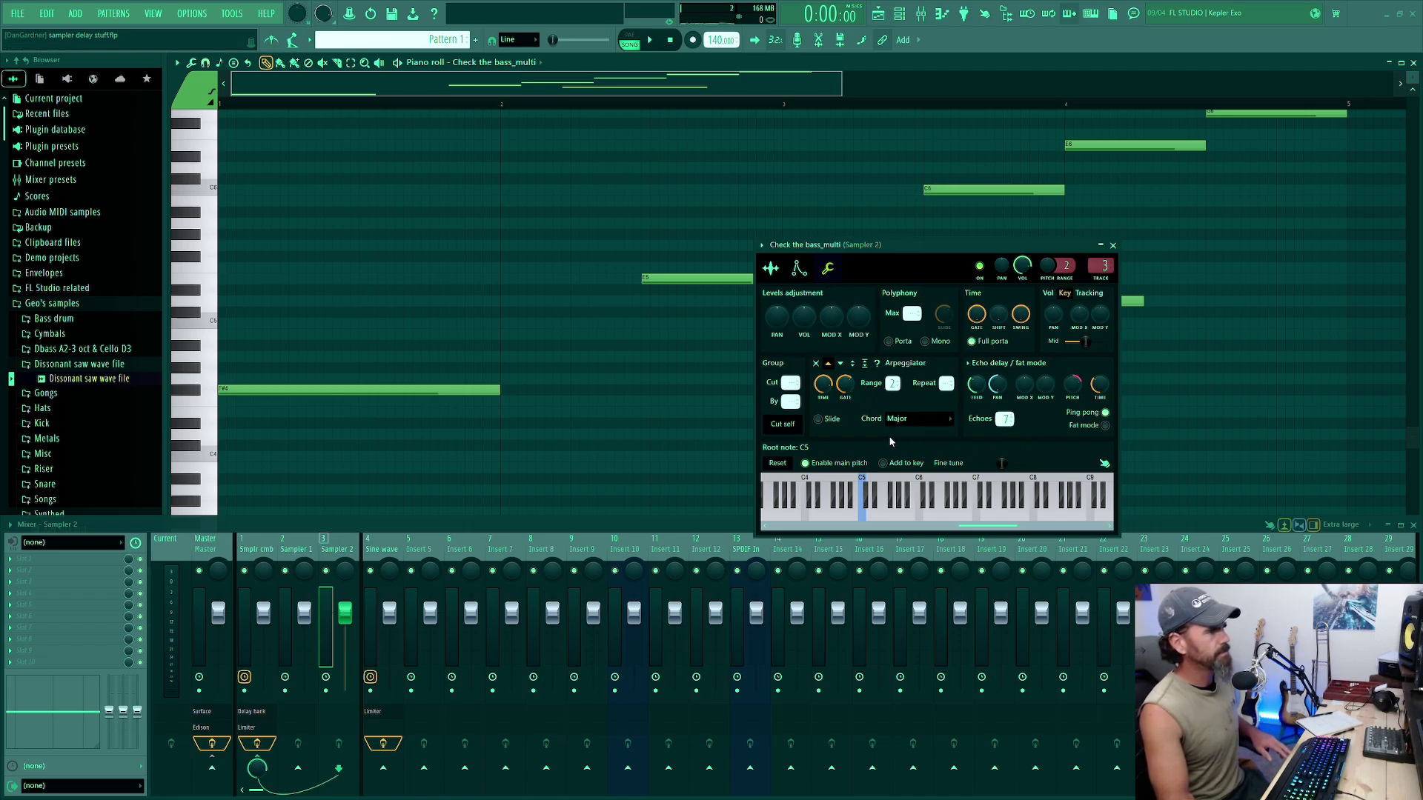
key(z)
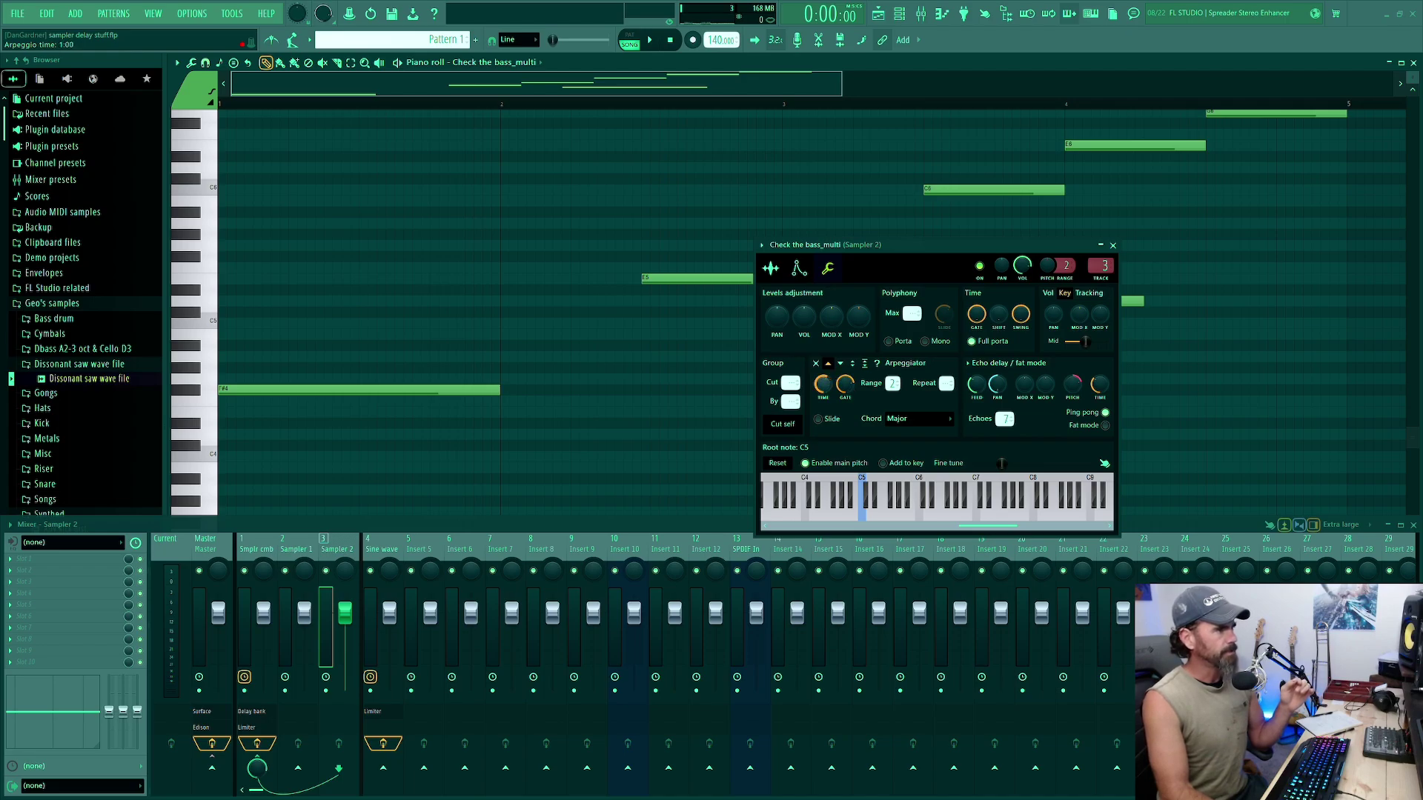
Try an arpeggiator time of 2:00, set it back to 1:00, and audition the arpeggiated ping pong echoes.
drag(822, 383, 823, 374)
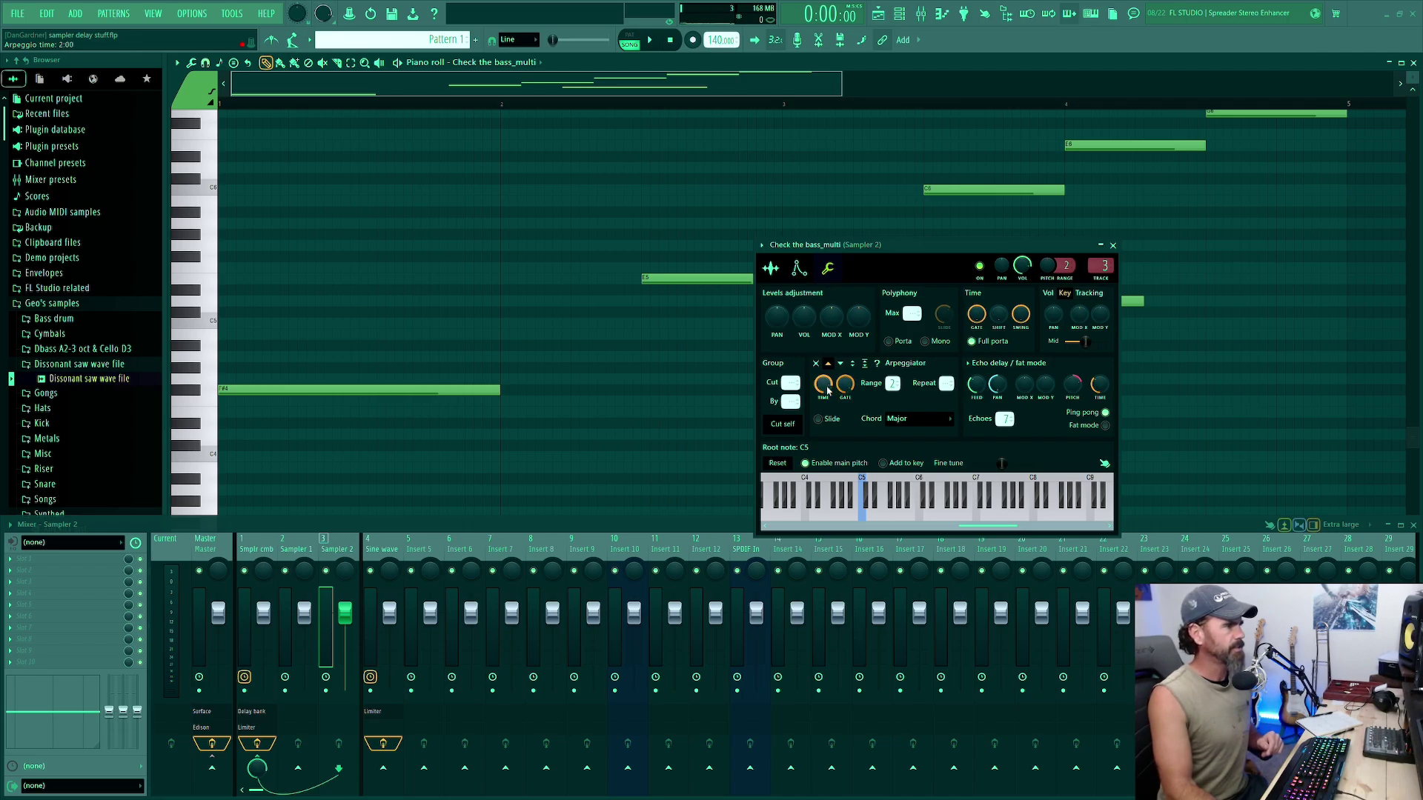
drag(823, 389, 823, 400)
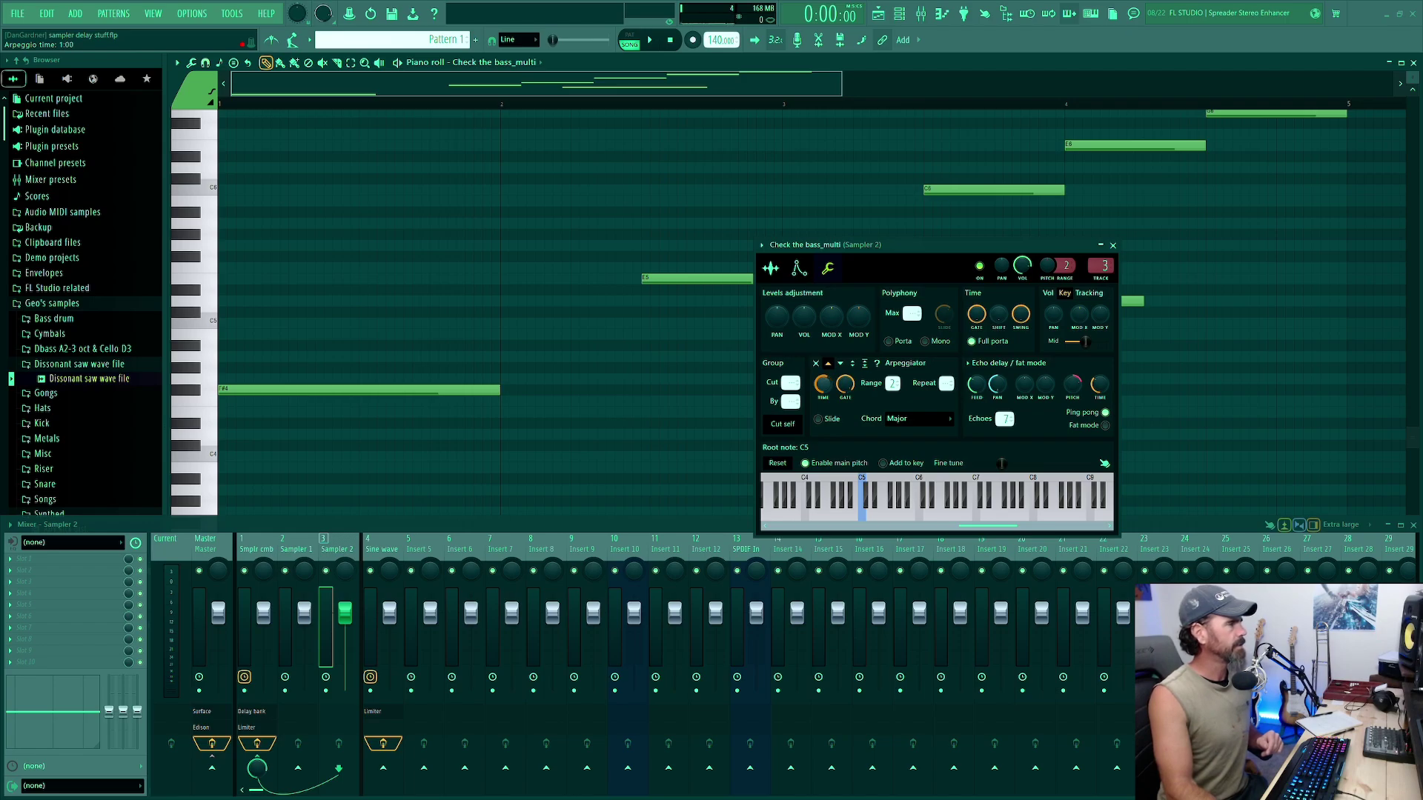
drag(823, 400, 824, 403)
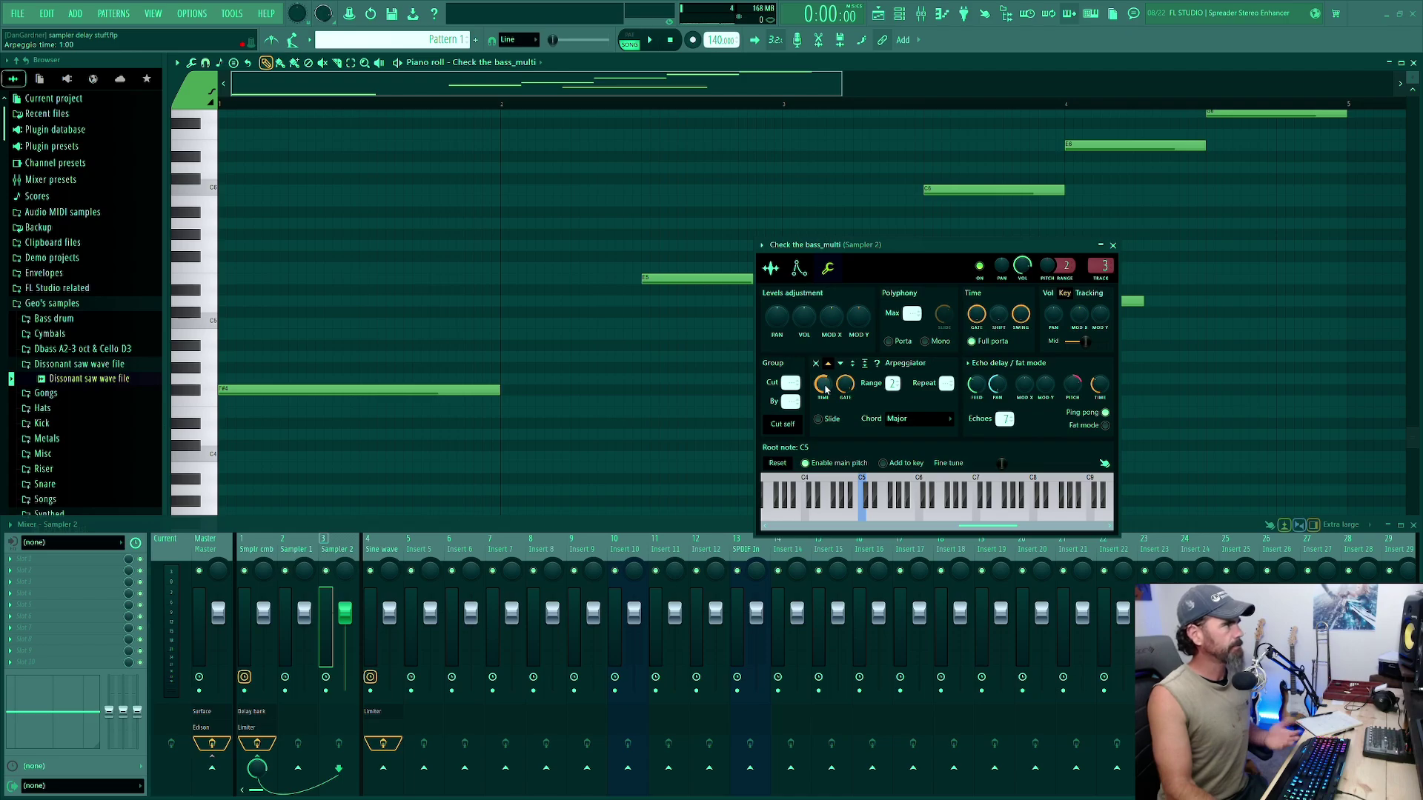
drag(825, 391, 825, 408)
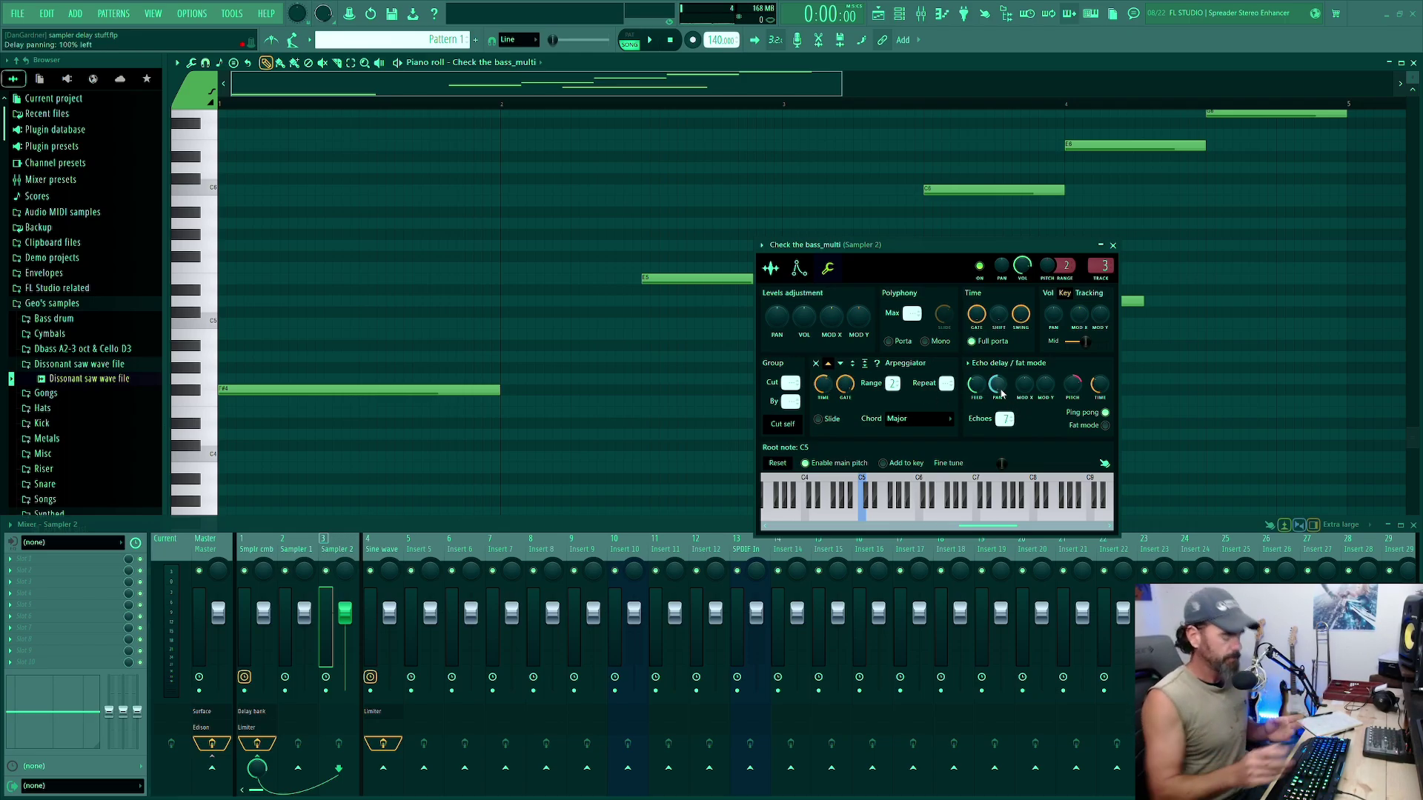
key(space)
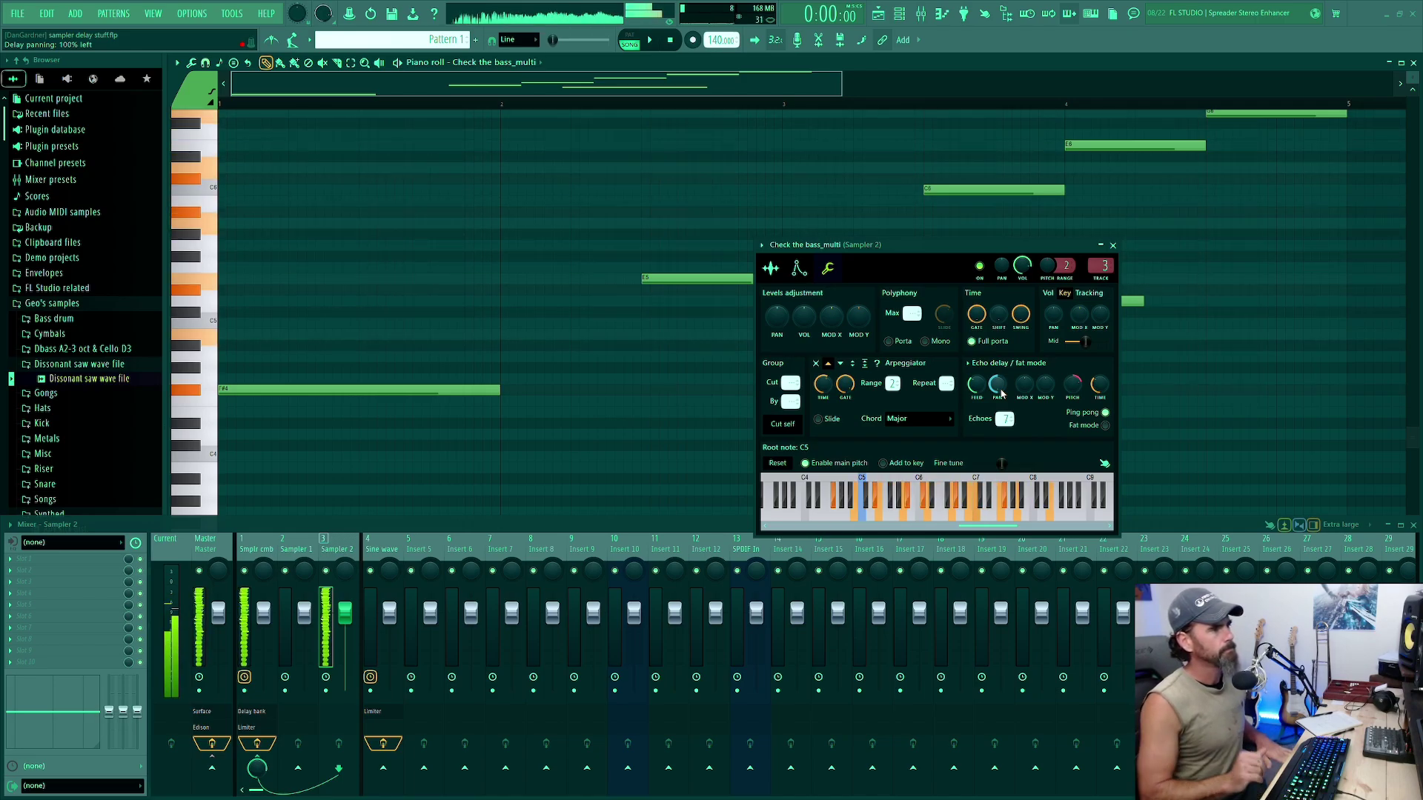
key(space)
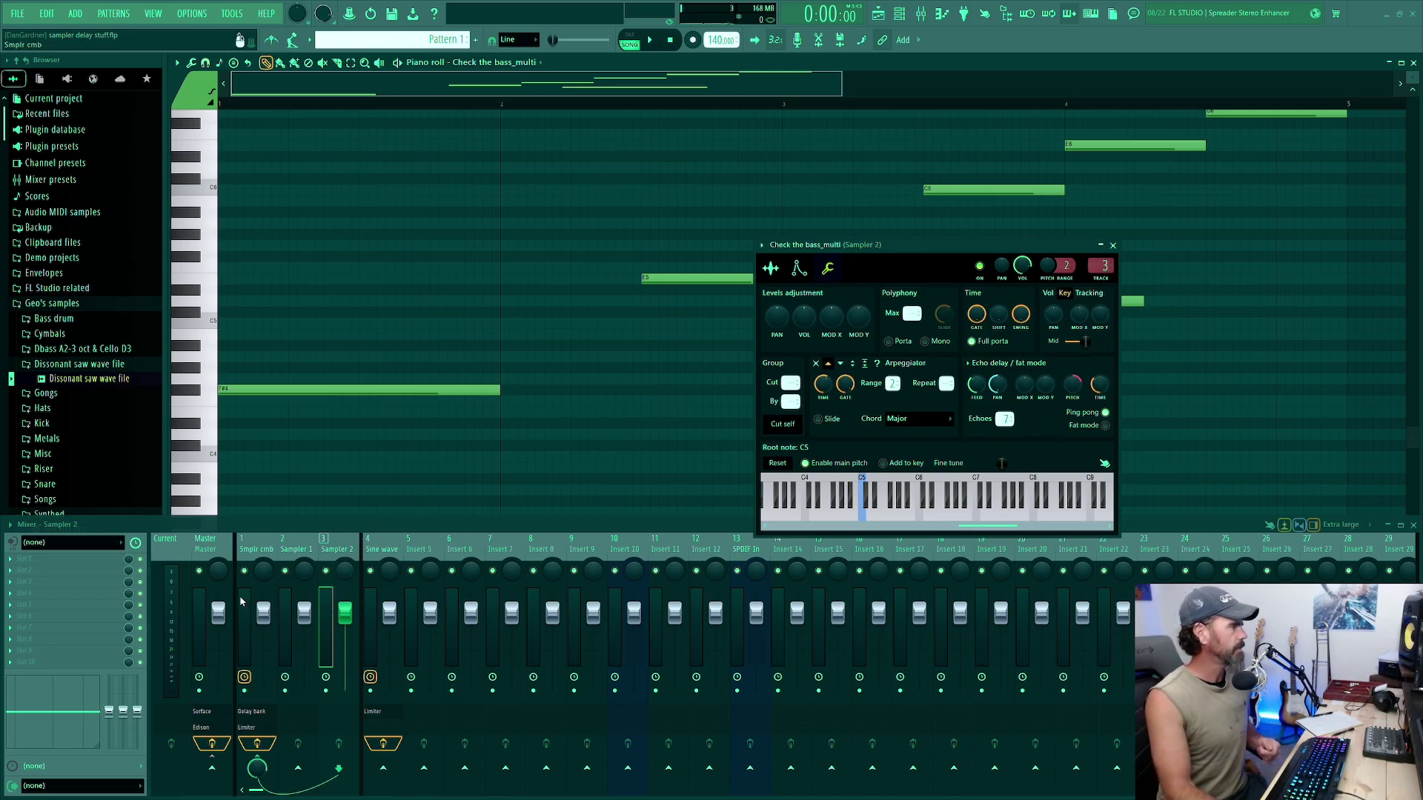
Load Fruity Reeverb 2 into effect slot 8 of the Smplr cmb mixer track.
click(247, 600)
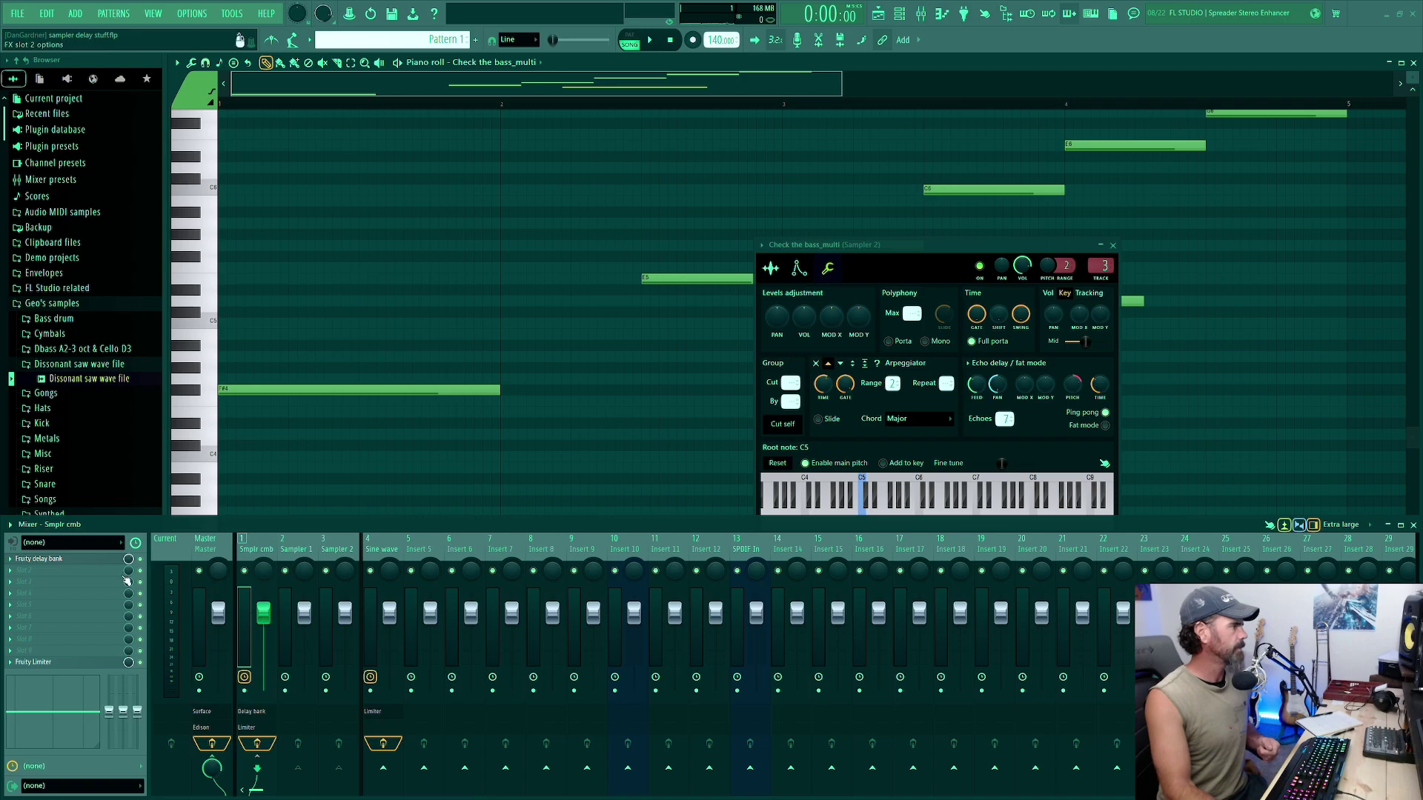
click(17, 647)
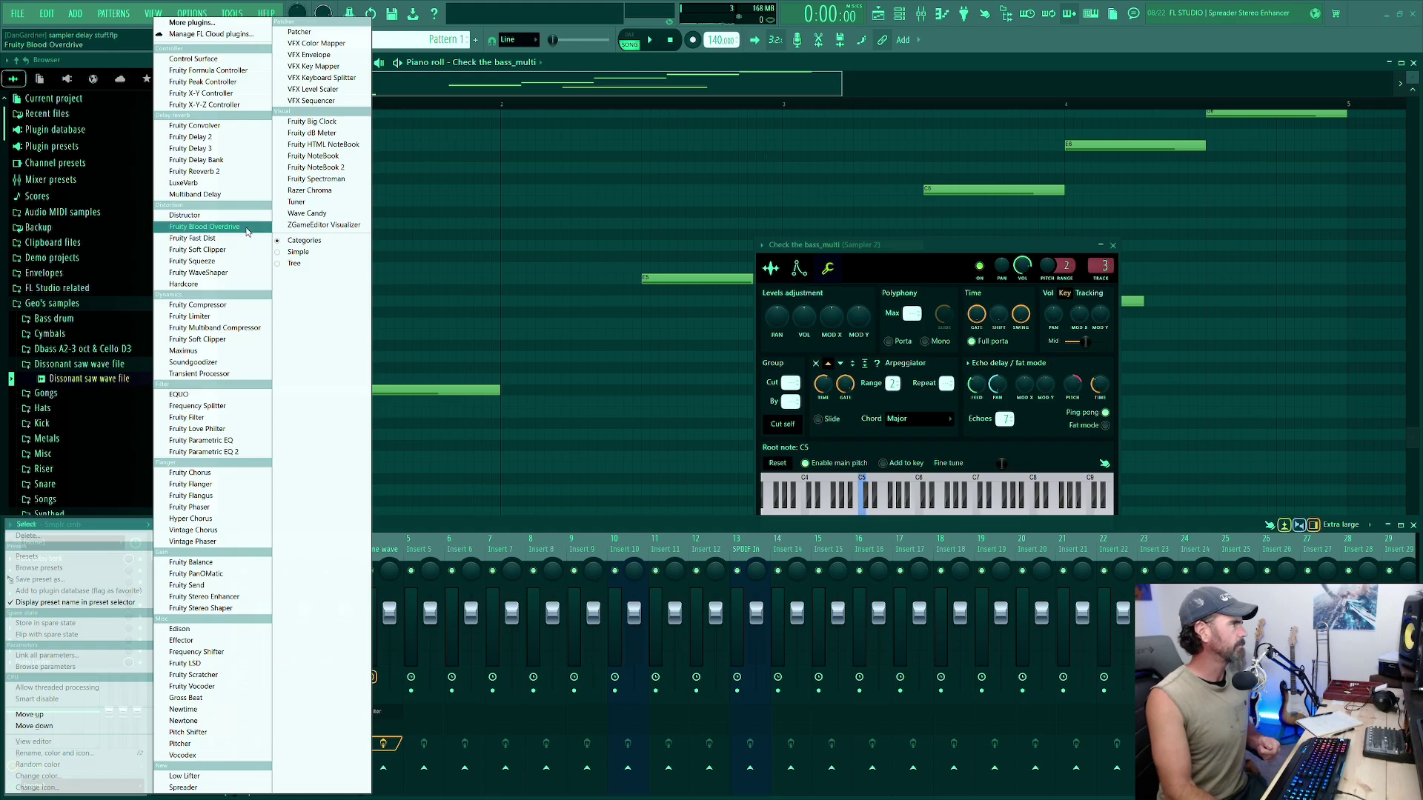
click(235, 172)
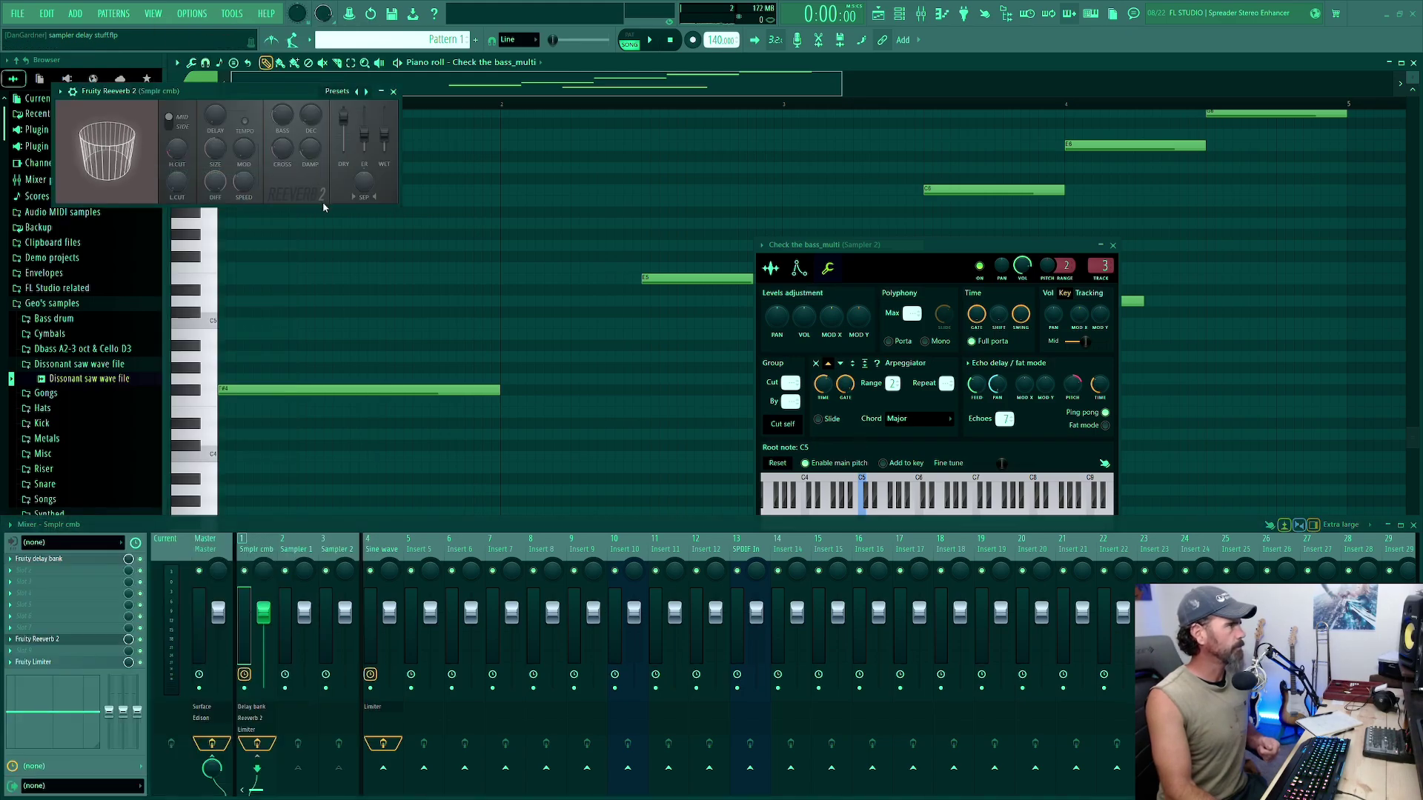
Move the reverb window beside the sampler, then set its decay time to 3.5 sec and wet level to 88% while auditioning notes.
drag(254, 93, 593, 321)
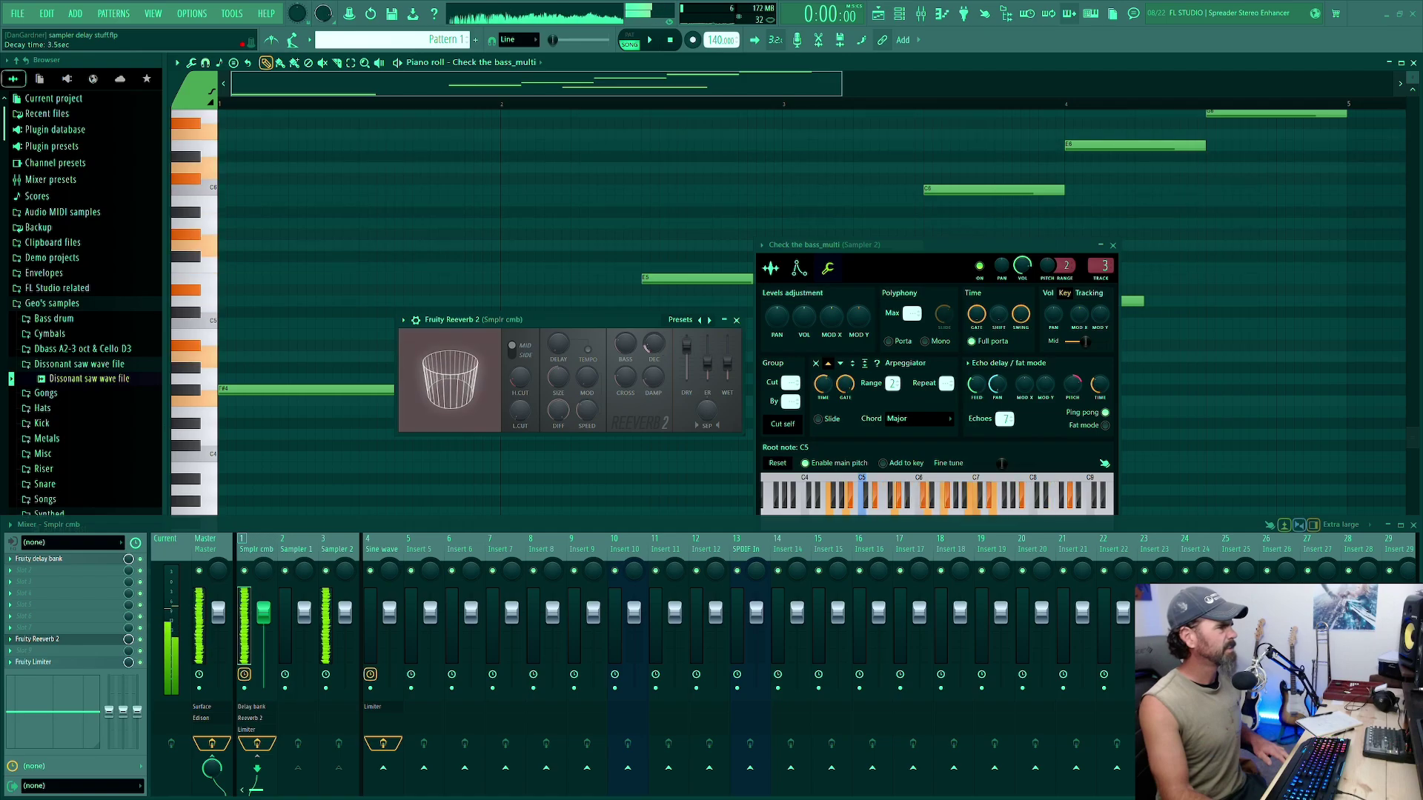
drag(727, 364, 725, 345)
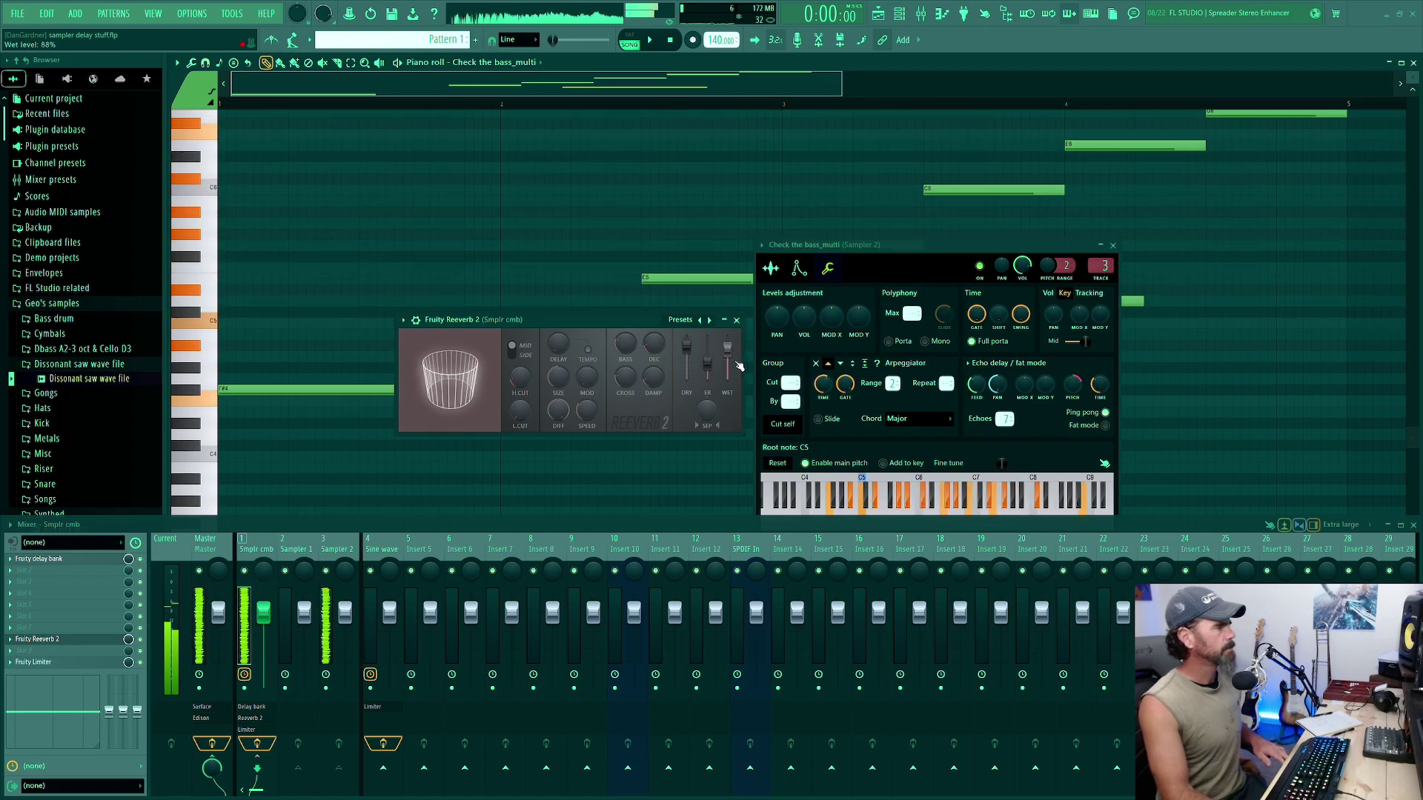